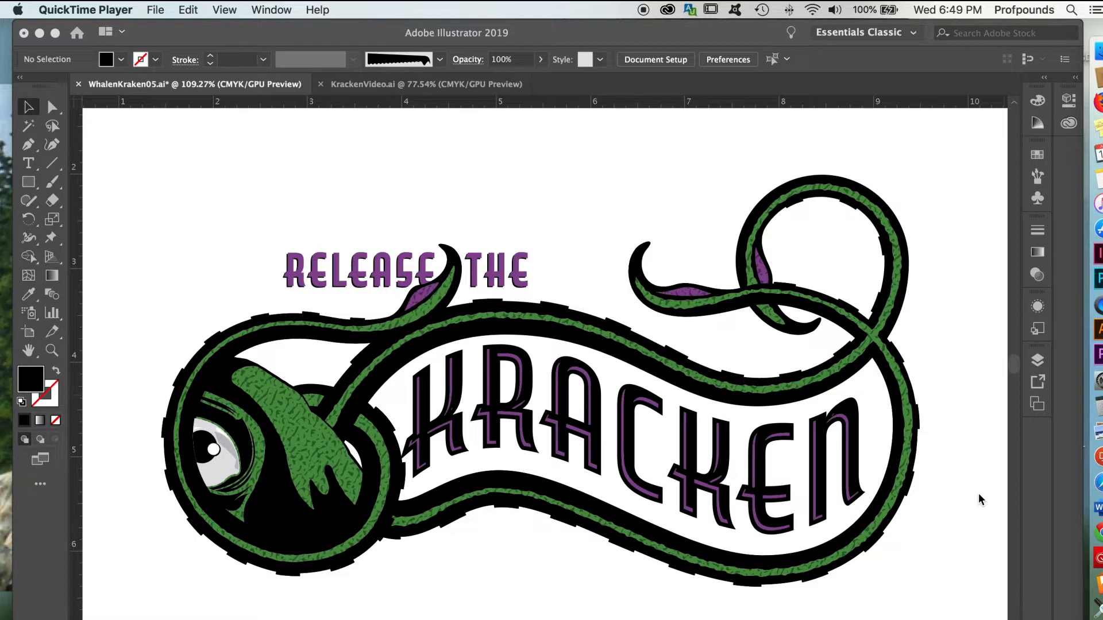
Review the Kracken lettering artwork in WhalenKraken05.ai and the Nautilus illustration in KrackenVideo.ai as references.
{"action": "left_click", "coordinate": [979, 494]}
{"action": "left_click", "coordinate": [378, 85]}
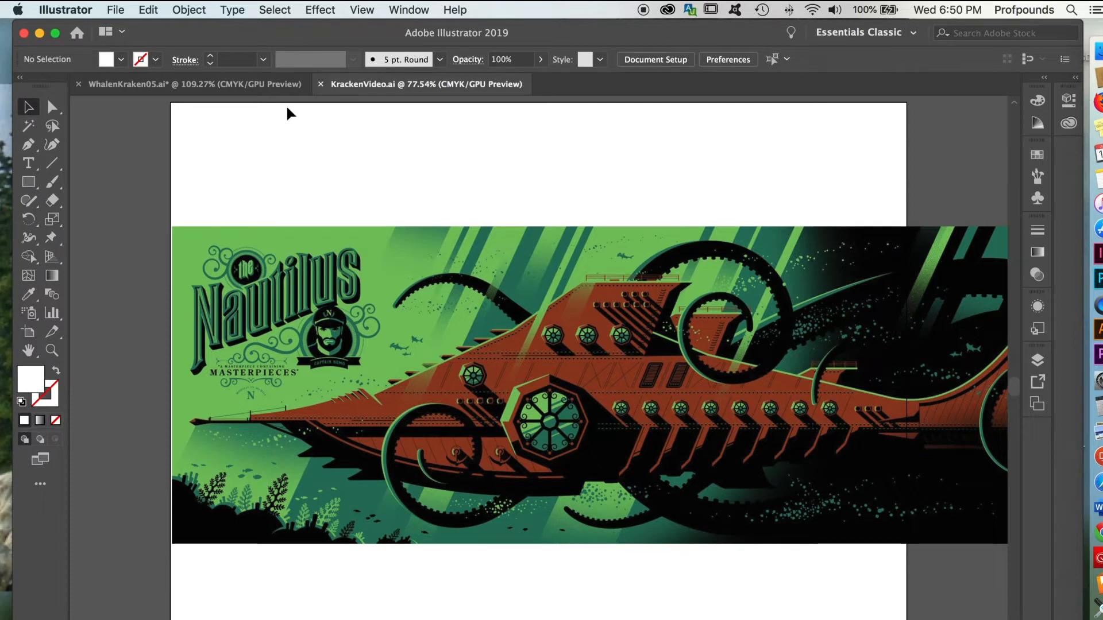
{"action": "left_click", "coordinate": [227, 84]}
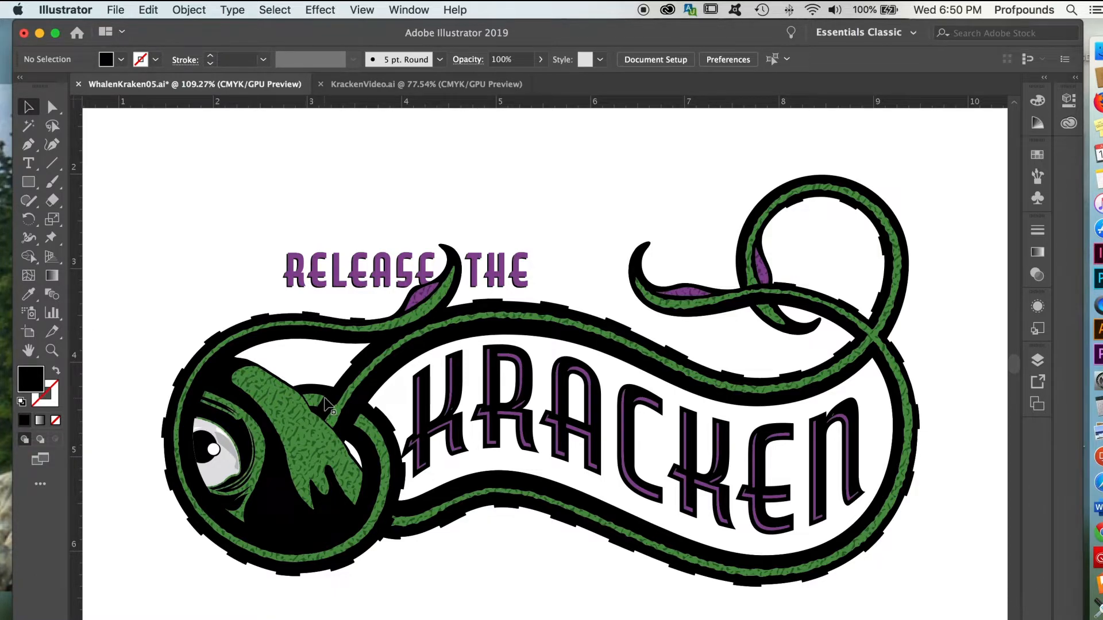
Switch to the KrackenVideo.ai document and hide its Example layer, leaving the Working layer shown.
{"action": "left_click", "coordinate": [401, 85]}
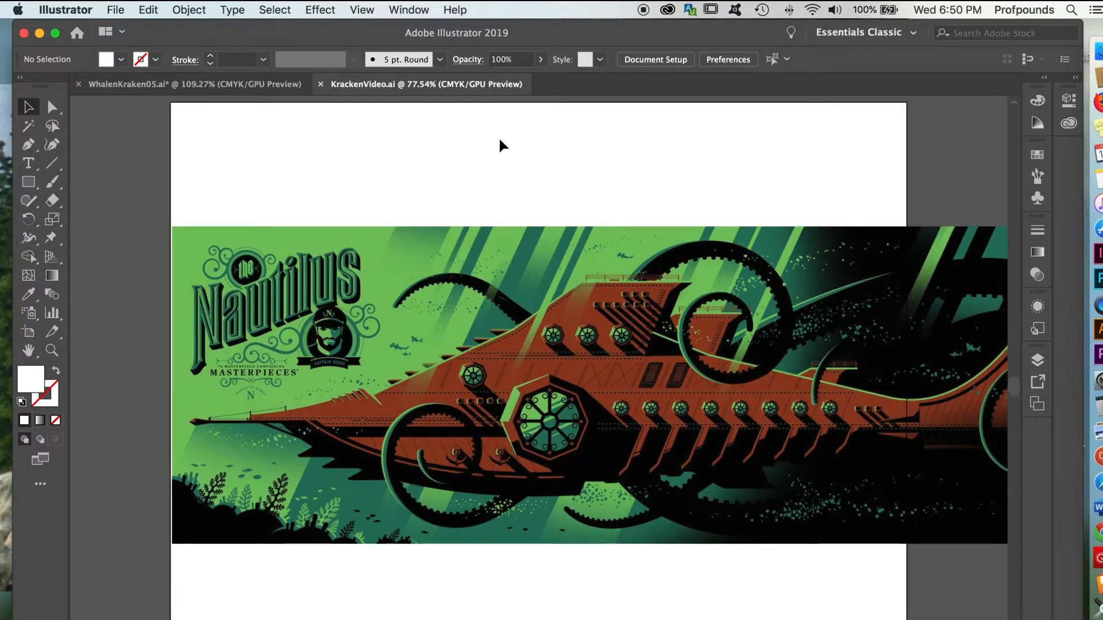
{"action": "left_click", "coordinate": [1038, 360]}
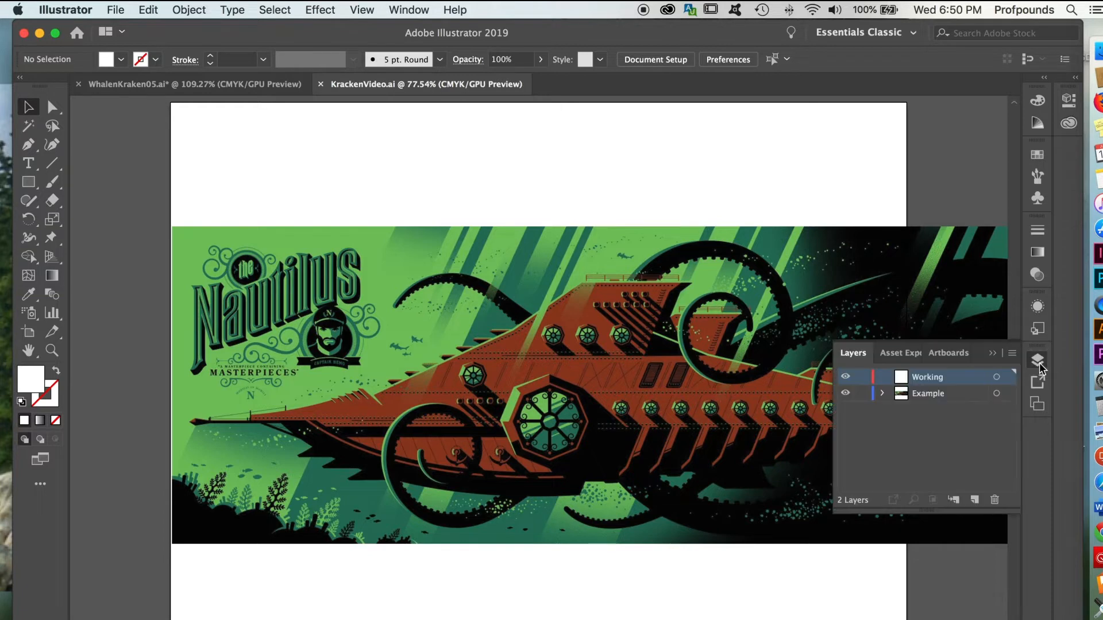
{"action": "left_click", "coordinate": [844, 394]}
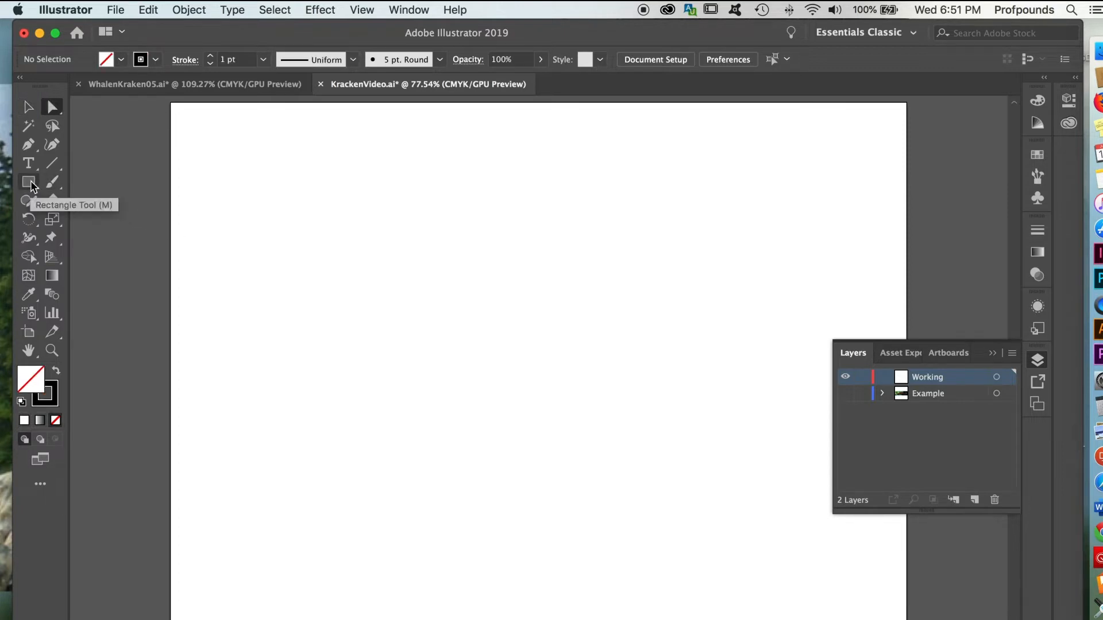
Draw a long thin rectangle across the upper artboard and taper it by scaling its right end vertically to less than half its height.
{"action": "left_click", "coordinate": [31, 184]}
{"action": "left_click_drag", "start_coordinate": [273, 194], "coordinate": [797, 217]}
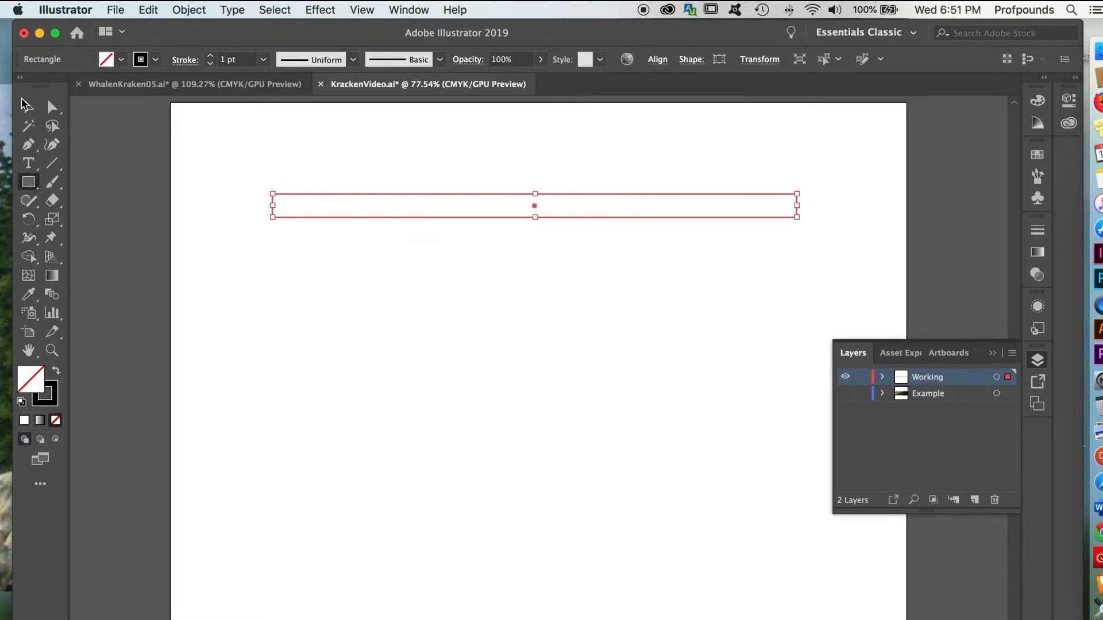
{"action": "left_click", "coordinate": [52, 106]}
{"action": "left_click_drag", "start_coordinate": [816, 183], "coordinate": [778, 239]}
{"action": "left_click", "coordinate": [53, 221]}
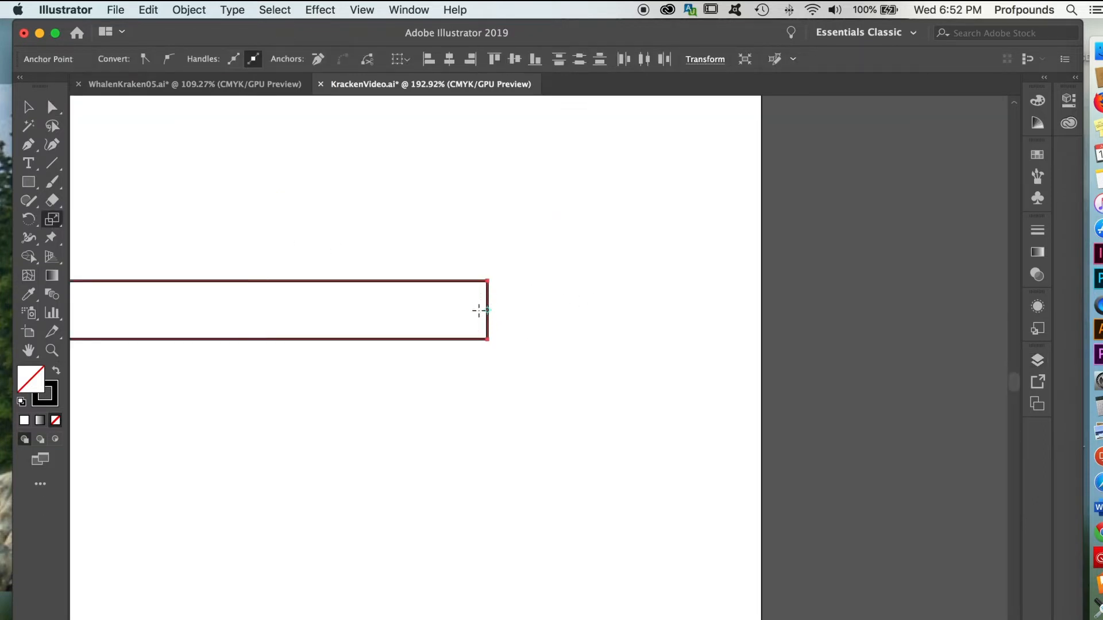
{"action": "left_click_drag", "start_coordinate": [536, 207], "coordinate": [505, 266]}
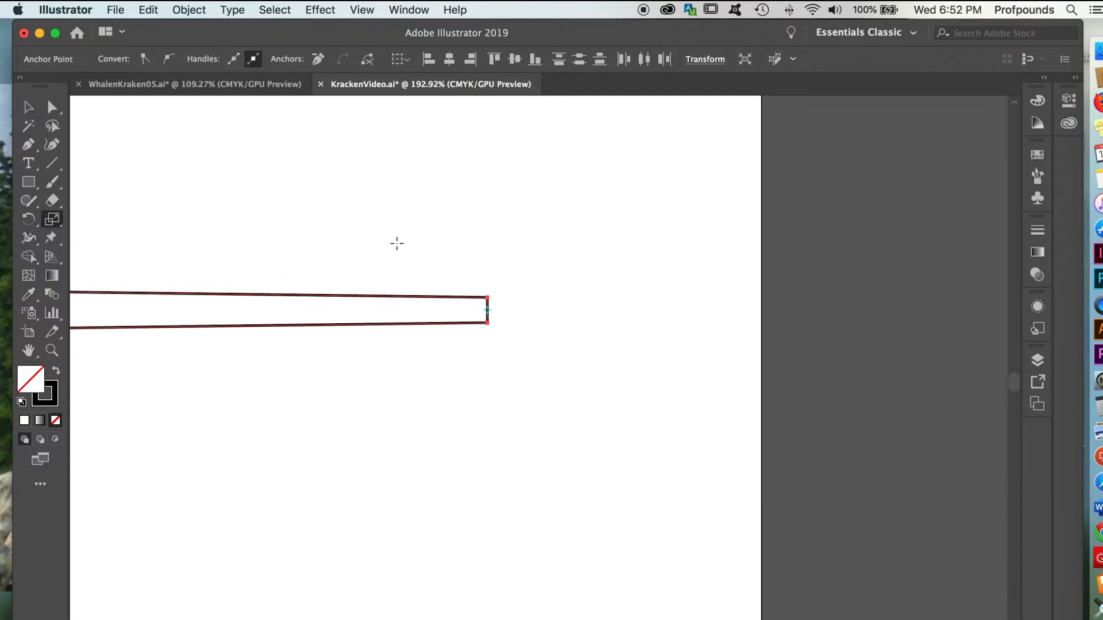
In outline view, draw an open tentacle-tip path with the Pen tool at the body's narrow end, coming to a point and bulging below.
{"action": "key", "text": "super+y"}
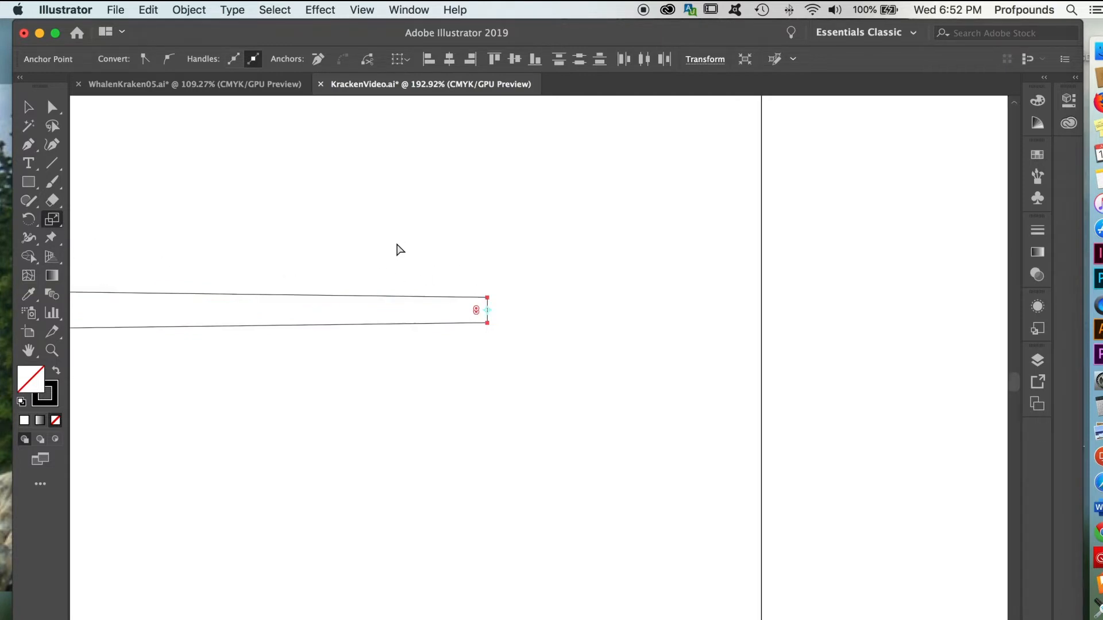
{"action": "left_click_drag", "start_coordinate": [446, 281], "coordinate": [574, 394]}
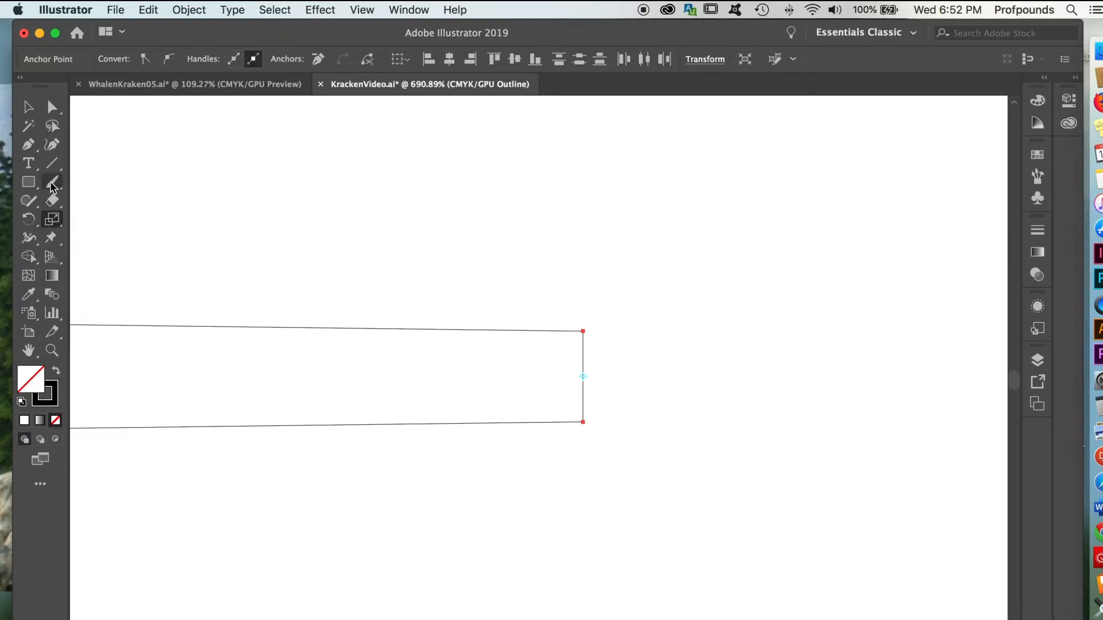
{"action": "left_click", "coordinate": [28, 144]}
{"action": "left_click_drag", "start_coordinate": [594, 330], "coordinate": [705, 331]}
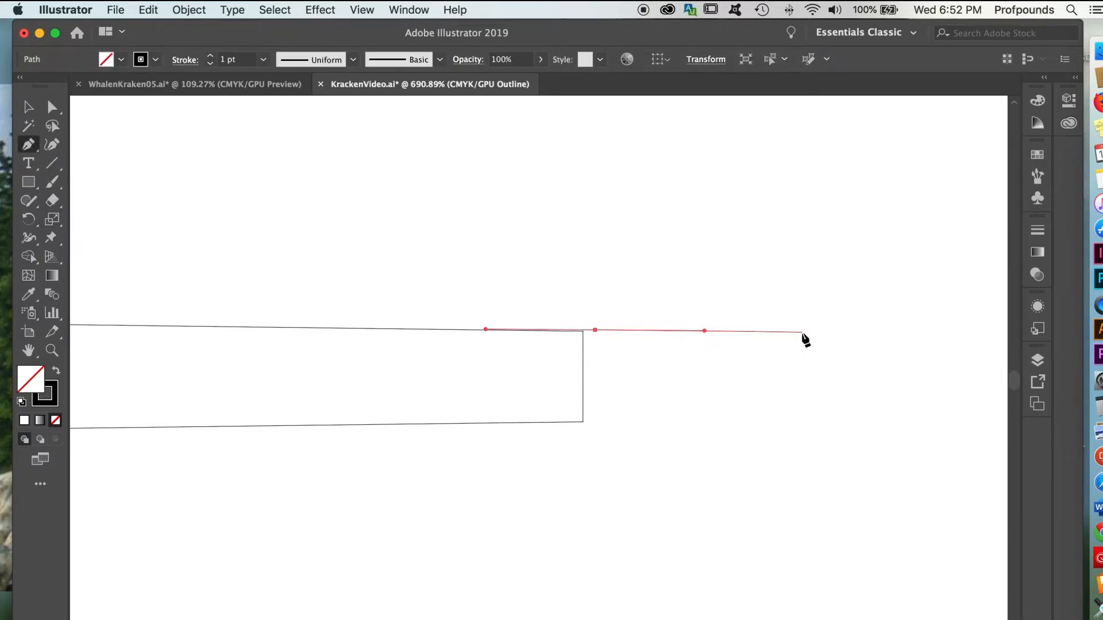
{"action": "left_click_drag", "start_coordinate": [814, 359], "coordinate": [754, 394]}
{"action": "left_click_drag", "start_coordinate": [580, 521], "coordinate": [484, 458]}
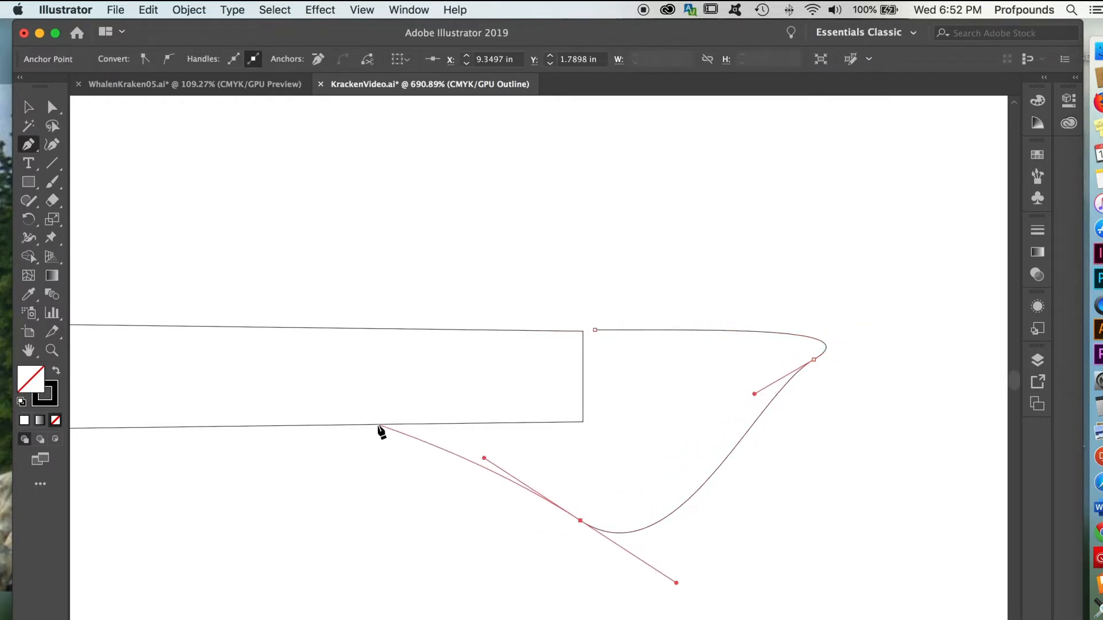
{"action": "left_click_drag", "start_coordinate": [377, 425], "coordinate": [299, 426]}
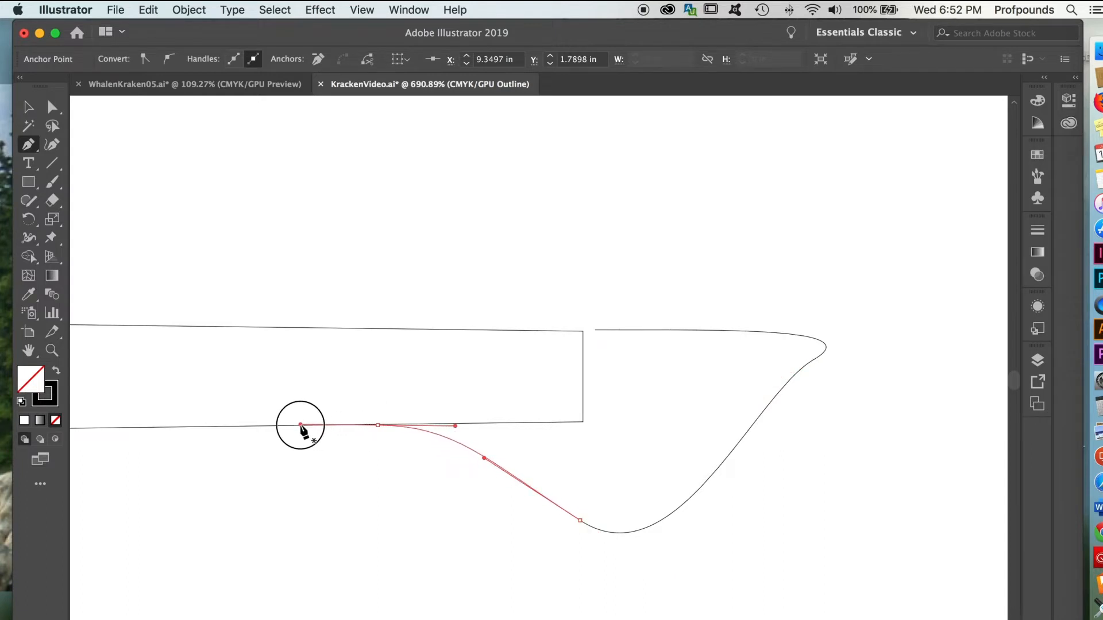
Move the tip path's upper start anchor back over the body's upper edge and raise the anchor of the lower bulge slightly.
{"action": "left_click", "coordinate": [52, 107]}
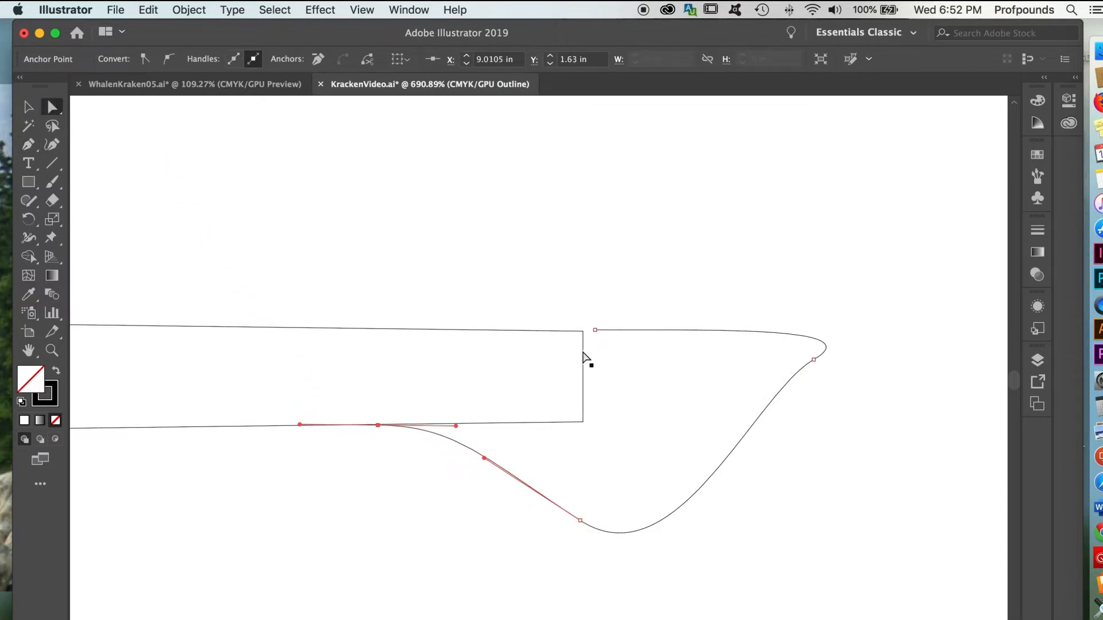
{"action": "left_click_drag", "start_coordinate": [595, 329], "coordinate": [535, 331]}
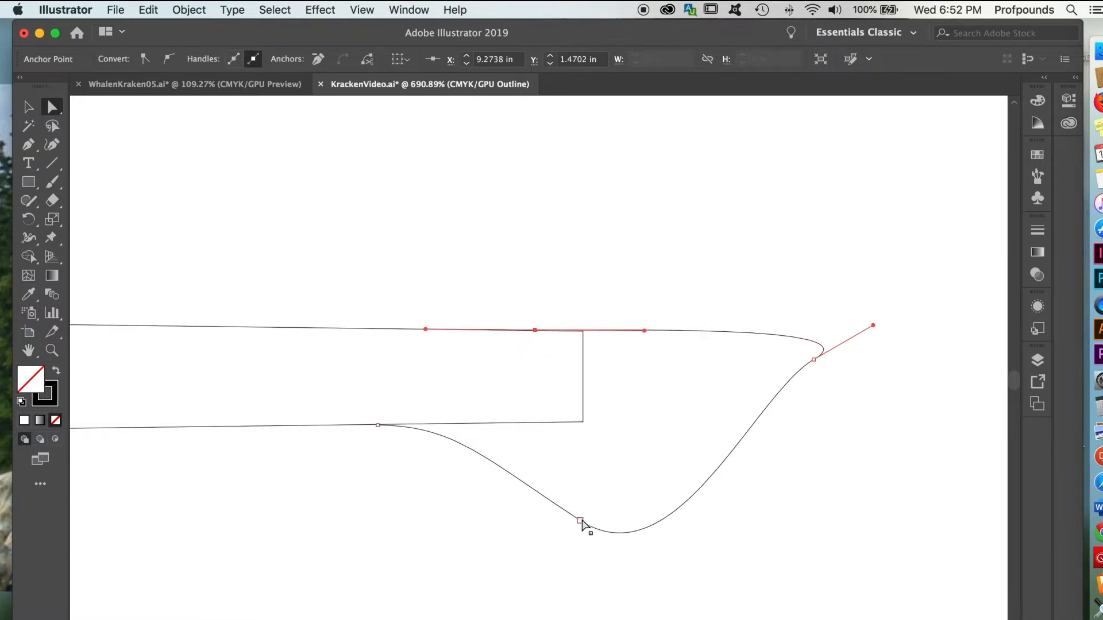
{"action": "left_click_drag", "start_coordinate": [580, 521], "coordinate": [574, 484]}
Place the tip path's upper start anchor exactly on the body's upper edge and angle its handle along that edge.
{"action": "left_click_drag", "start_coordinate": [521, 319], "coordinate": [855, 493]}
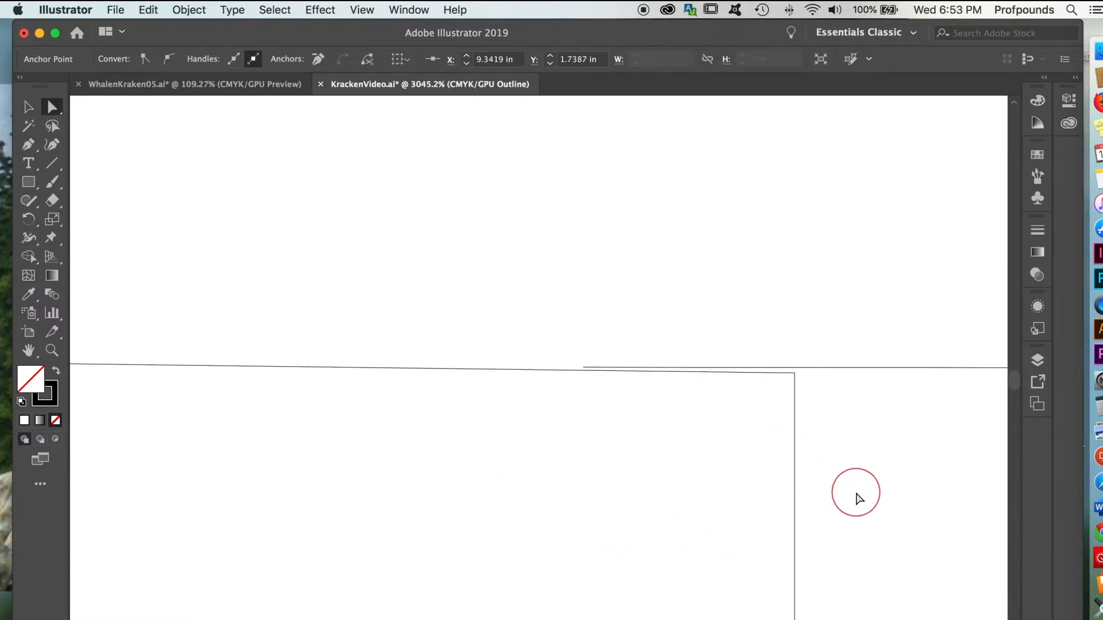
{"action": "left_click_drag", "start_coordinate": [699, 462], "coordinate": [526, 438]}
{"action": "left_click", "coordinate": [411, 348]}
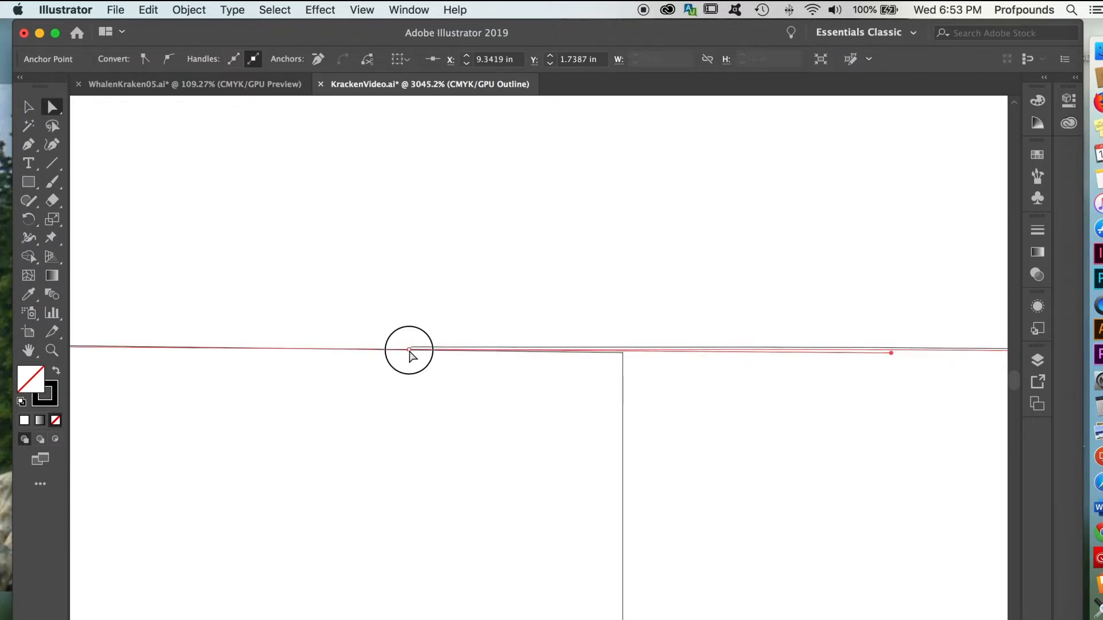
{"action": "left_click_drag", "start_coordinate": [411, 348], "coordinate": [408, 350]}
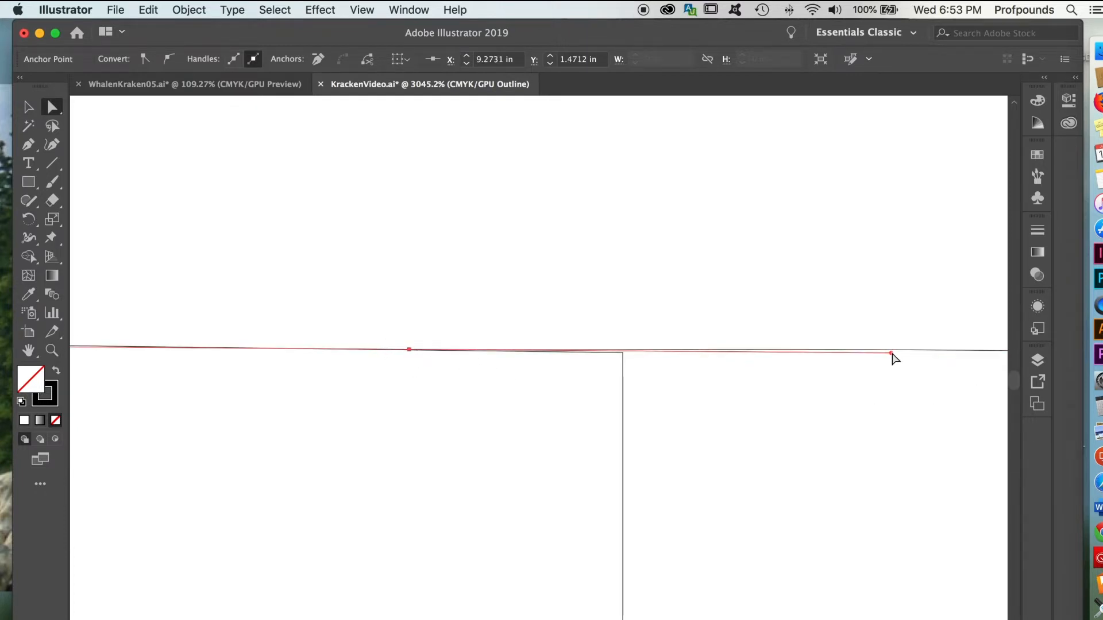
{"action": "left_click_drag", "start_coordinate": [892, 354], "coordinate": [891, 358]}
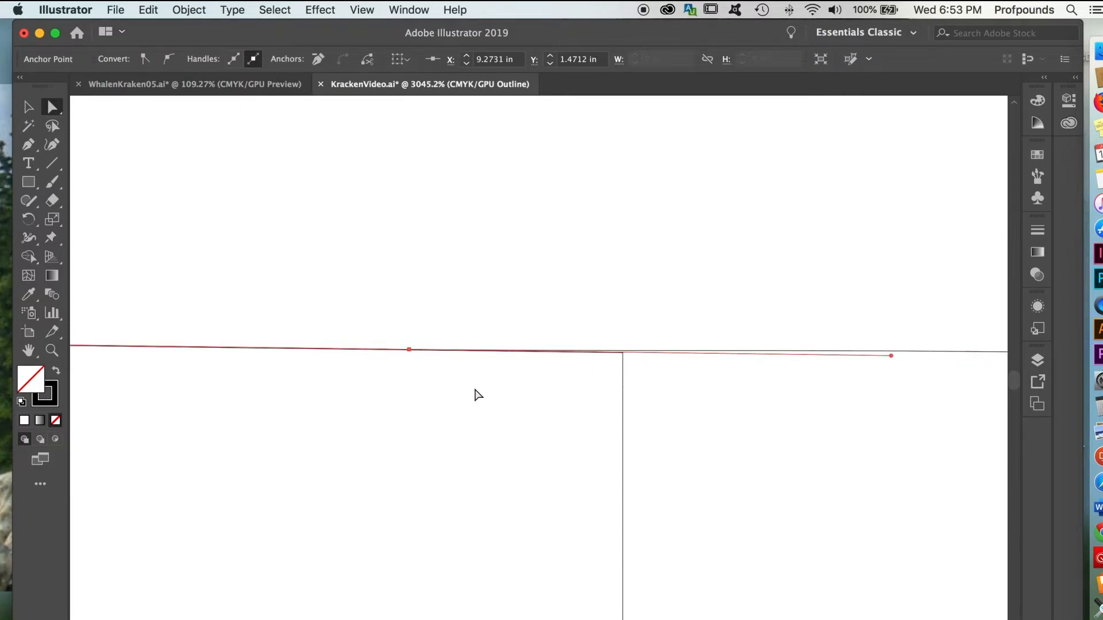
Place the tip path's lower end anchor exactly on the body's lower edge and angle its handle along that edge.
{"action": "left_click_drag", "start_coordinate": [486, 380], "coordinate": [602, 161]}
{"action": "left_click_drag", "start_coordinate": [497, 402], "coordinate": [689, 287]}
{"action": "left_click_drag", "start_coordinate": [357, 354], "coordinate": [611, 316]}
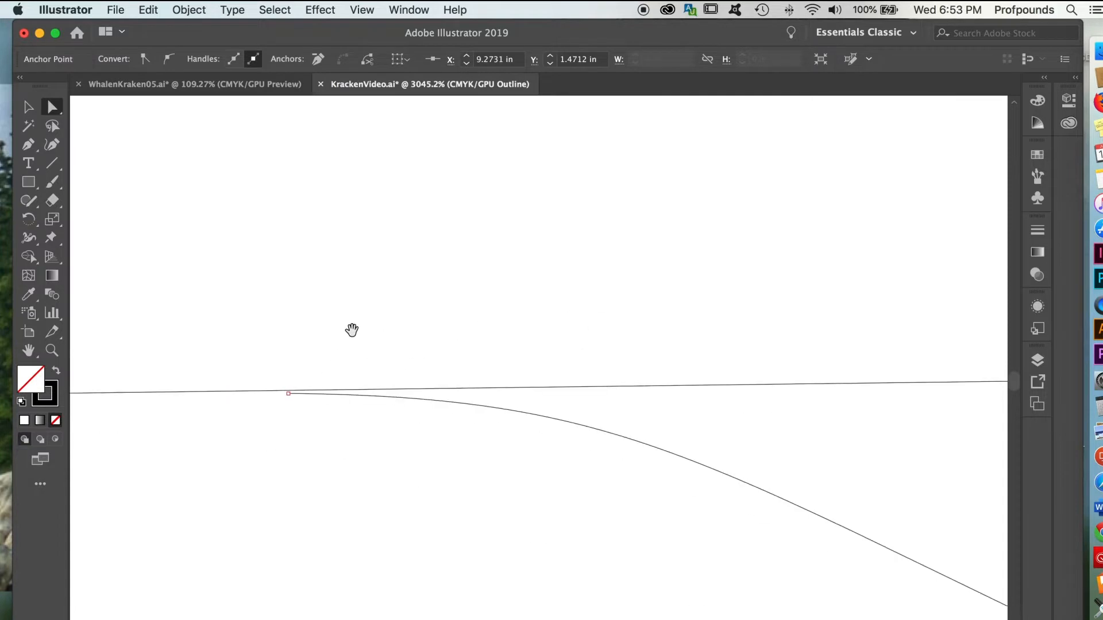
{"action": "left_click_drag", "start_coordinate": [352, 330], "coordinate": [505, 344]}
{"action": "left_click", "coordinate": [465, 388]}
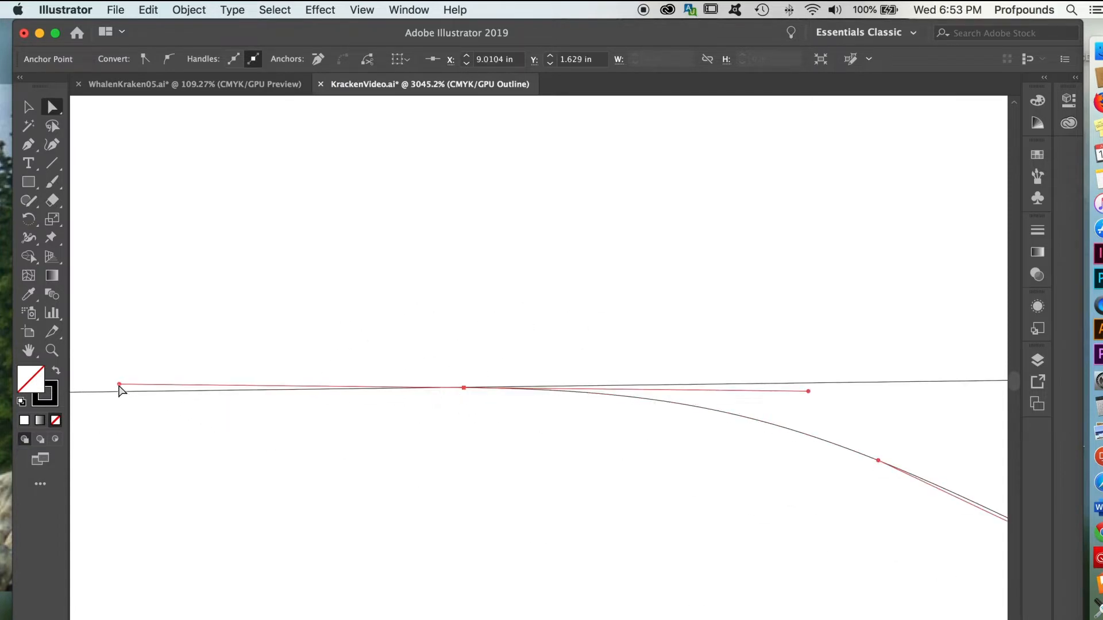
{"action": "left_click_drag", "start_coordinate": [119, 386], "coordinate": [116, 393]}
Add the Pathfinder and Align panels to the collapsed panel dock, and unite the tapered body and the tip path into one shape.
{"action": "left_click", "coordinate": [29, 107]}
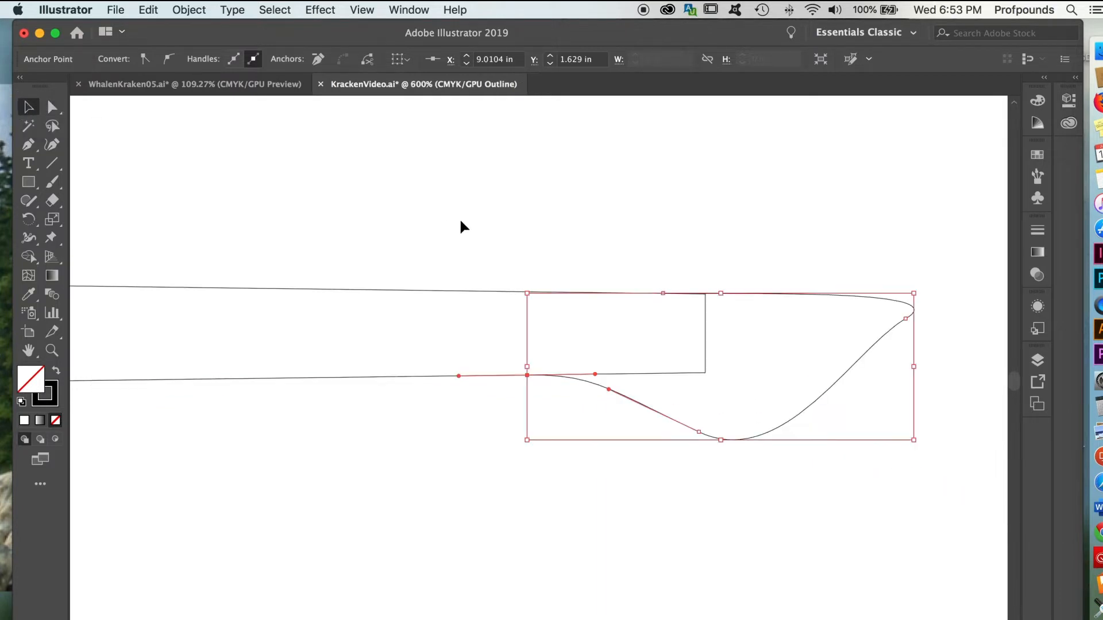
{"action": "left_click", "coordinate": [481, 223]}
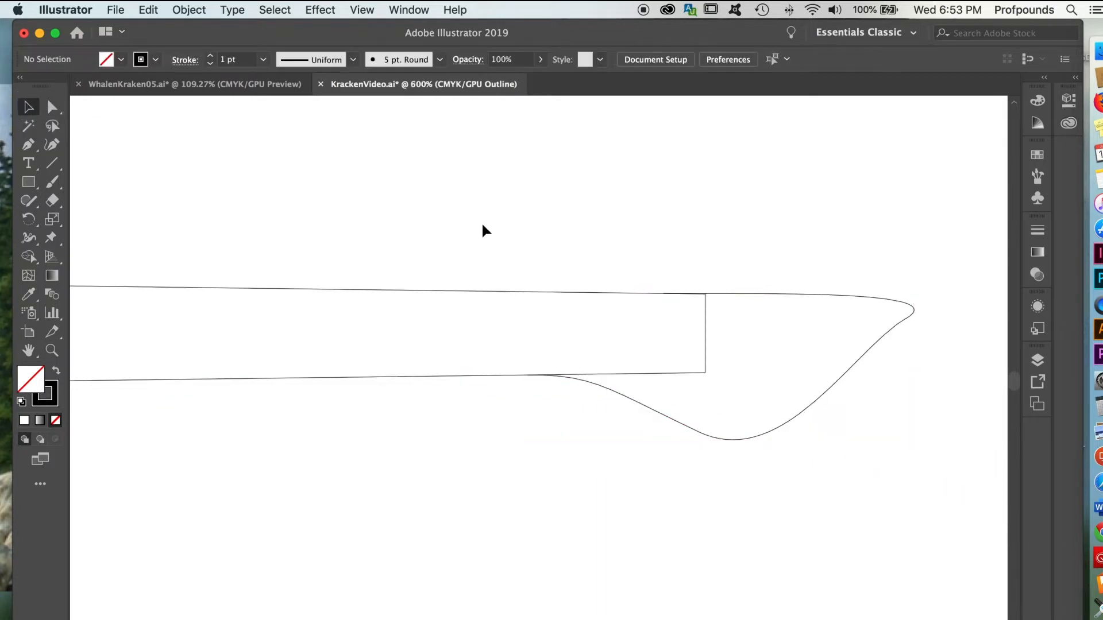
{"action": "left_click_drag", "start_coordinate": [395, 198], "coordinate": [743, 475]}
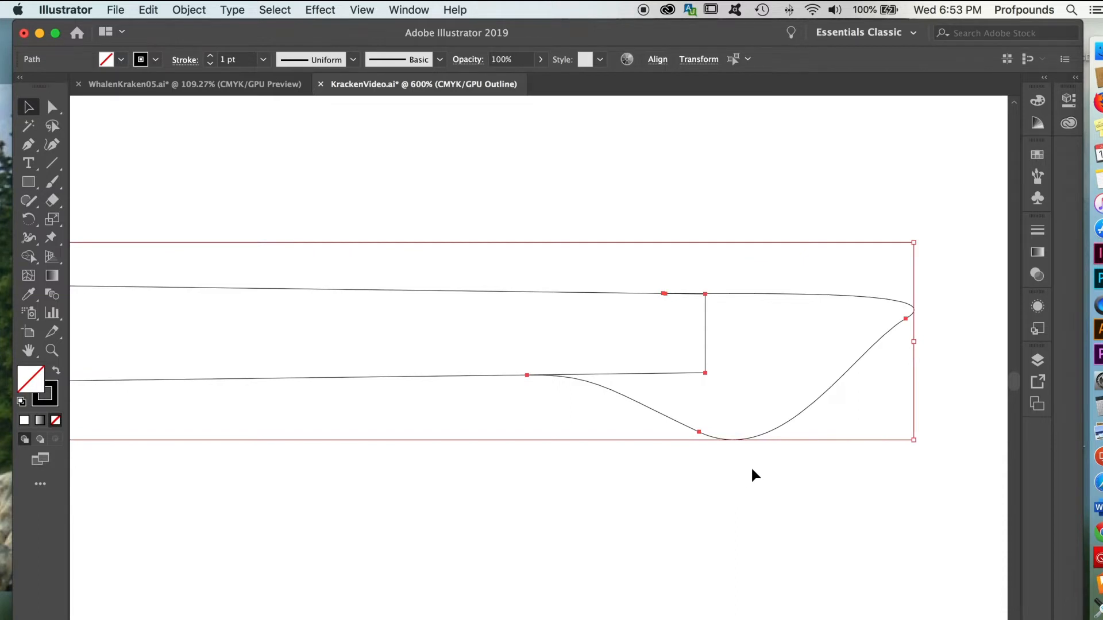
{"action": "left_click", "coordinate": [409, 9]}
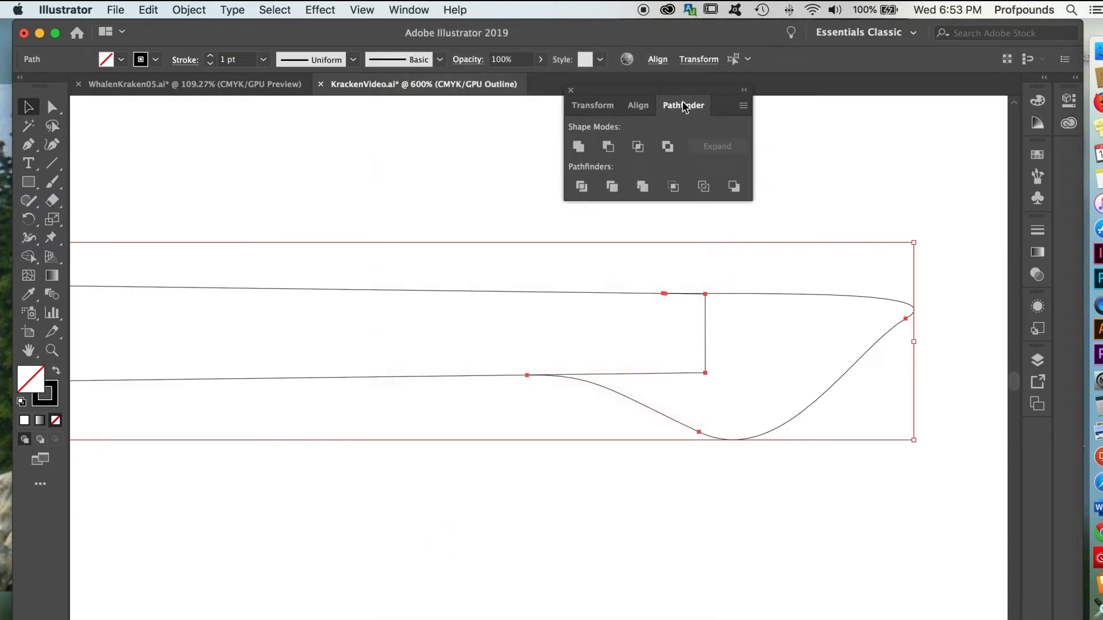
{"action": "left_click_drag", "start_coordinate": [682, 106], "coordinate": [1035, 436]}
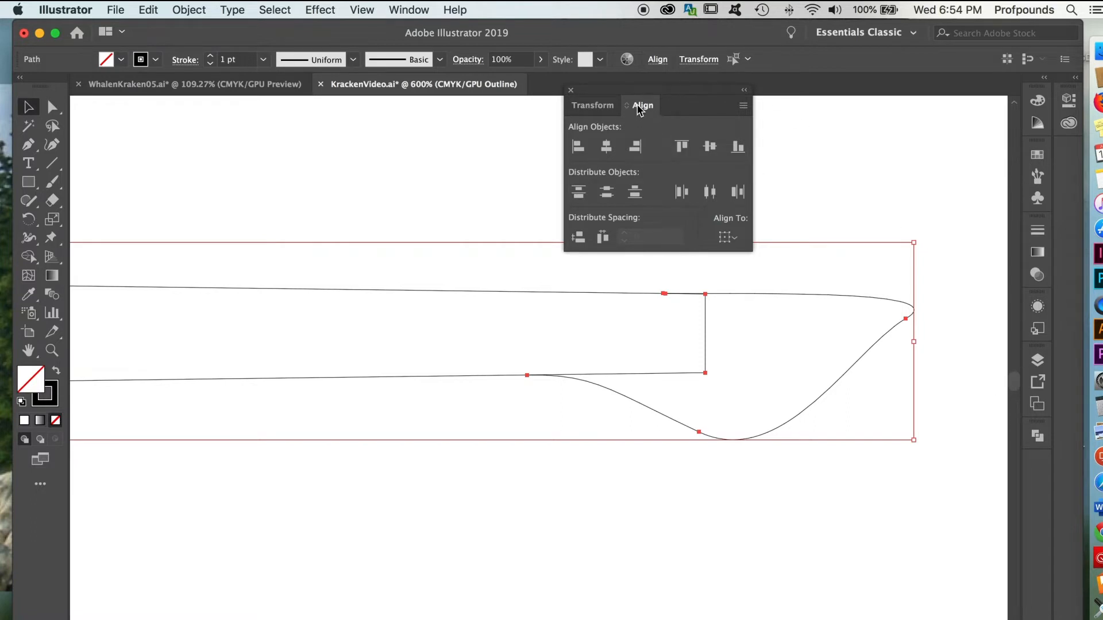
{"action": "left_click_drag", "start_coordinate": [640, 108], "coordinate": [1037, 468]}
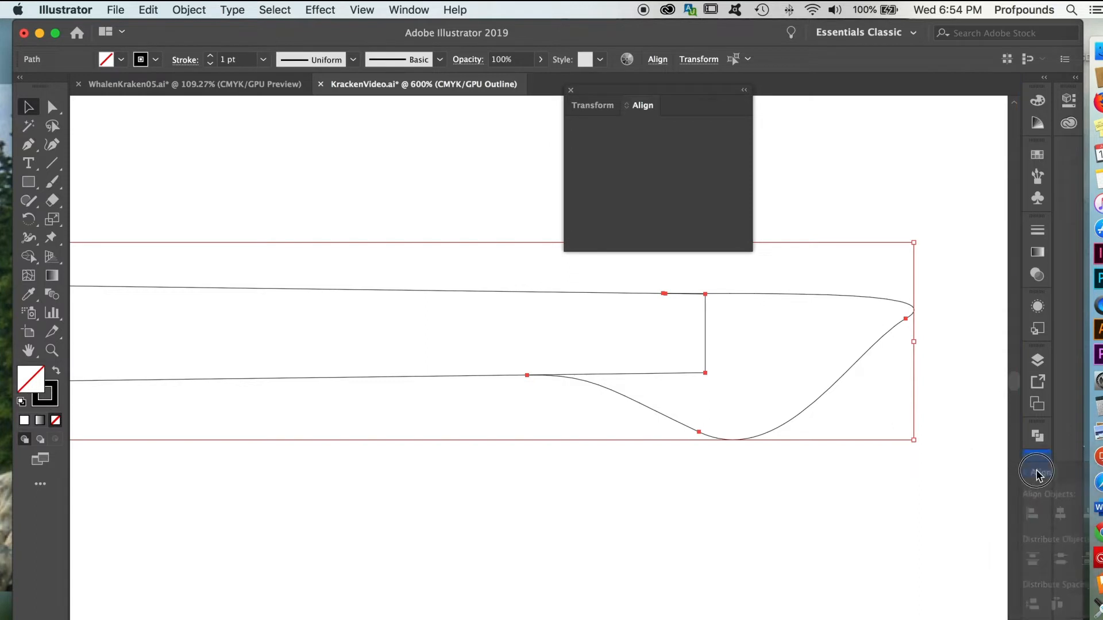
{"action": "left_click", "coordinate": [571, 91]}
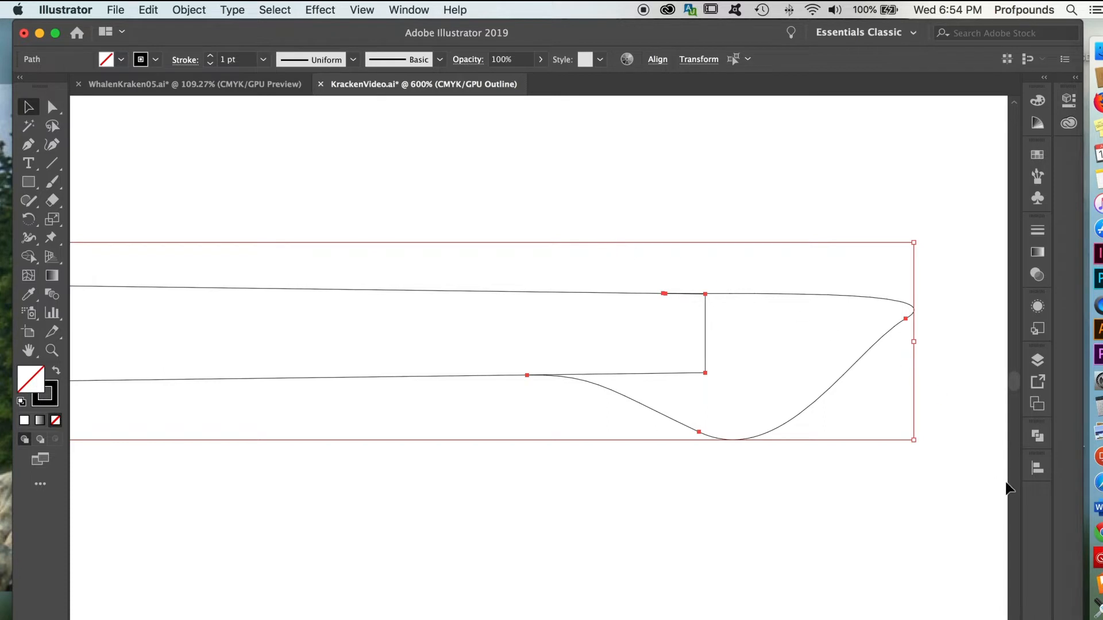
{"action": "left_click", "coordinate": [1037, 435]}
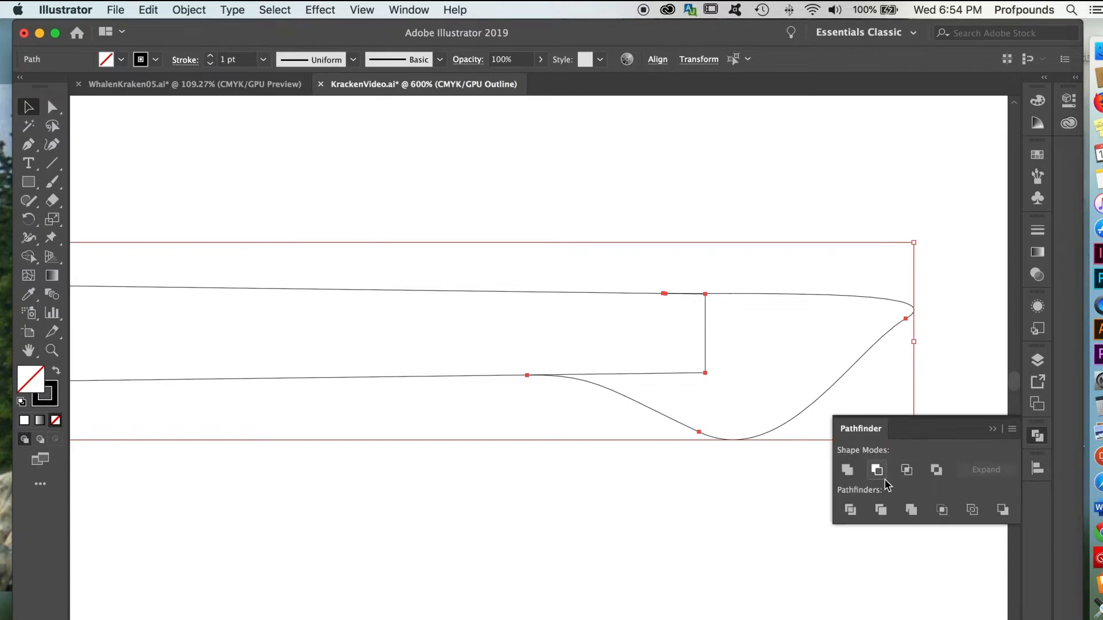
{"action": "left_click", "coordinate": [848, 470]}
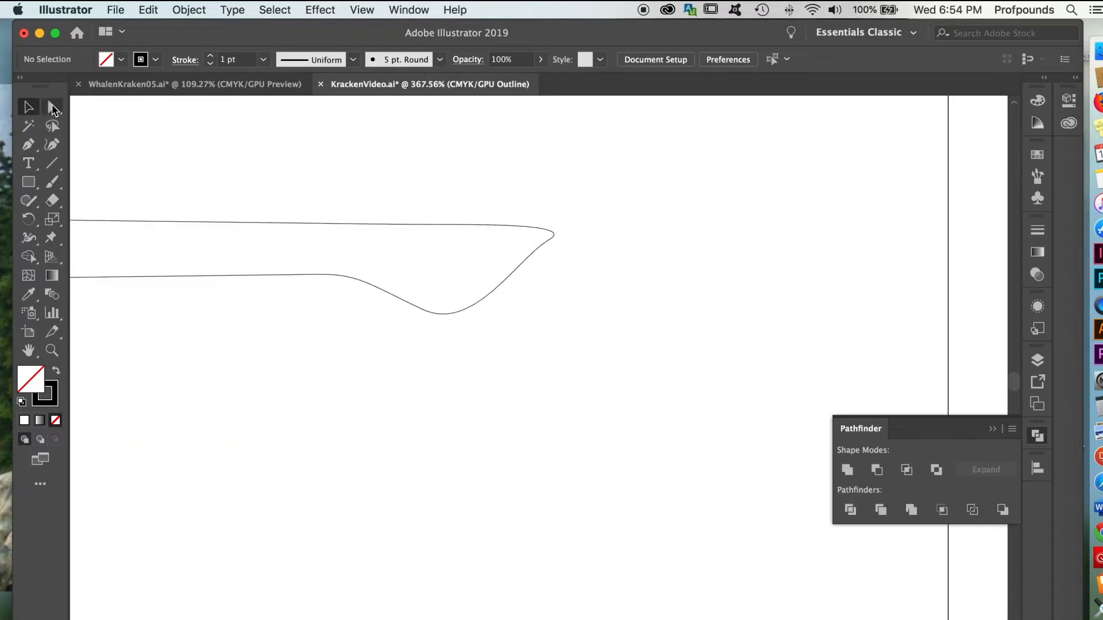
Stretch the tentacle's pointed tip outward by moving its end anchor right to about X 10.03 in.
{"action": "key", "text": "a"}
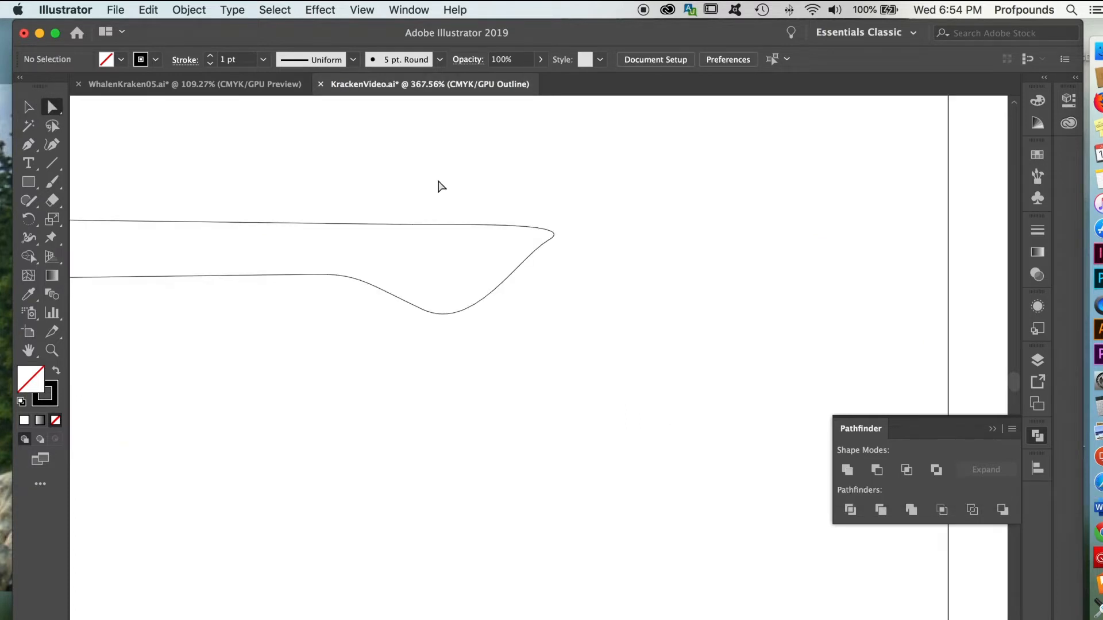
{"action": "left_click_drag", "start_coordinate": [622, 204], "coordinate": [484, 332]}
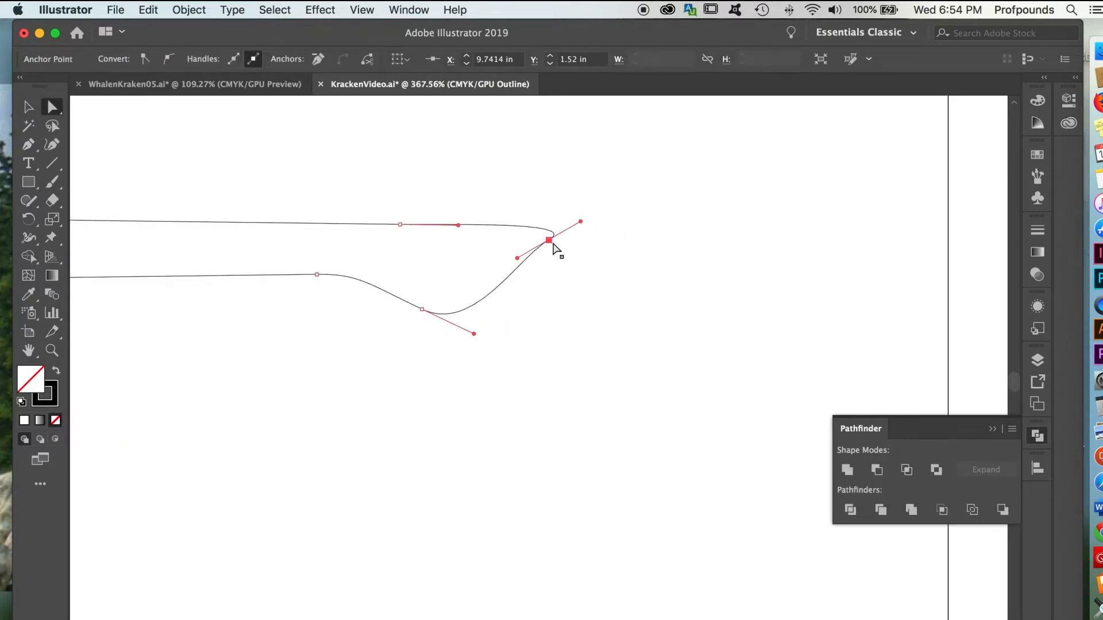
{"action": "left_click_drag", "start_coordinate": [549, 240], "coordinate": [645, 241]}
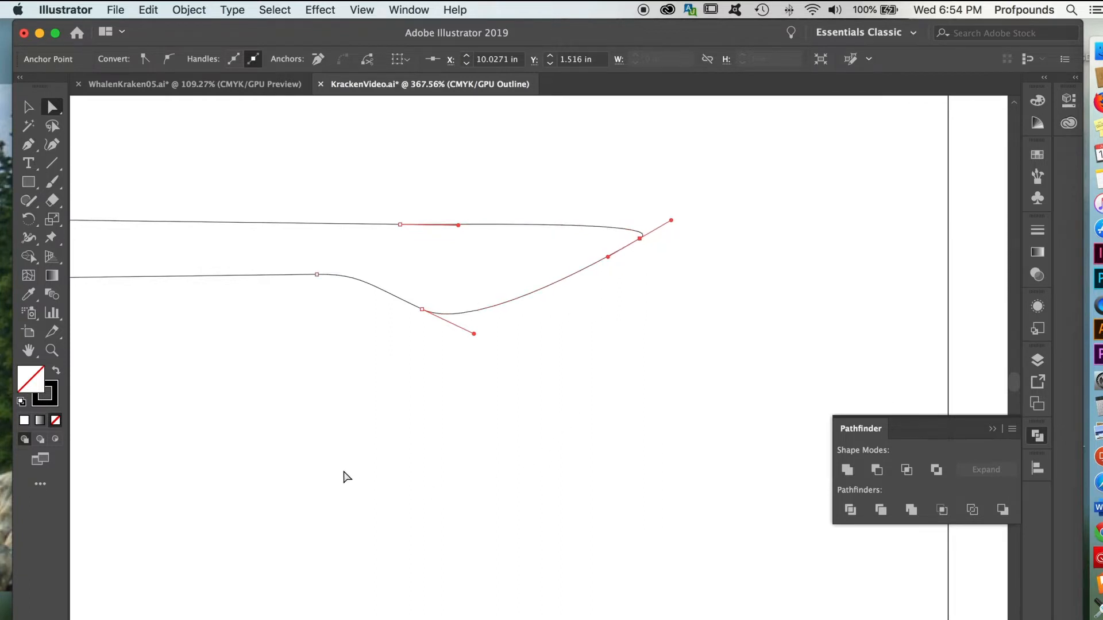
{"action": "left_click", "coordinate": [340, 472]}
Draw a small horizontal rectangle just below the wide end of the tentacle body and deselect it.
{"action": "key", "text": "super+0"}
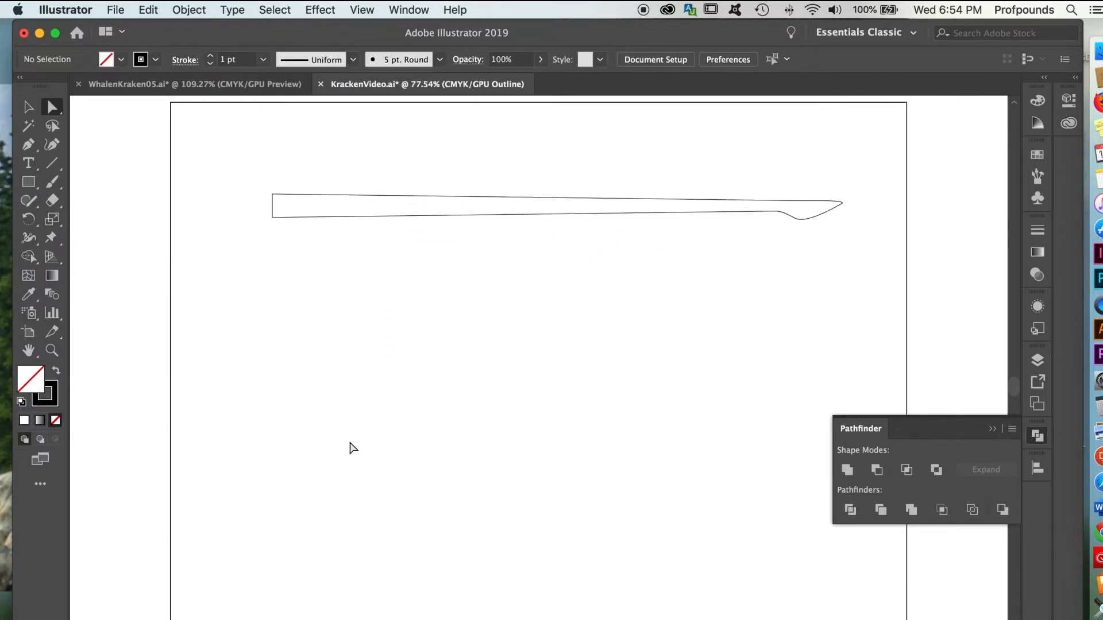
{"action": "left_click_drag", "start_coordinate": [258, 189], "coordinate": [626, 421]}
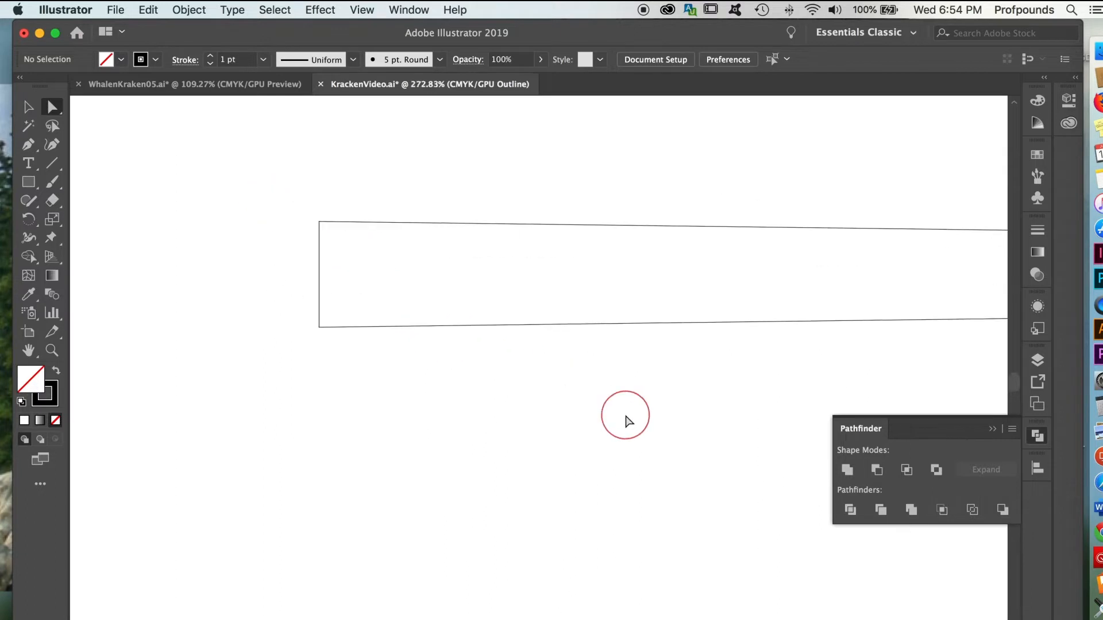
{"action": "key", "text": "m"}
{"action": "left_click_drag", "start_coordinate": [266, 340], "coordinate": [441, 381]}
{"action": "key", "text": "a"}
{"action": "left_click", "coordinate": [227, 413]}
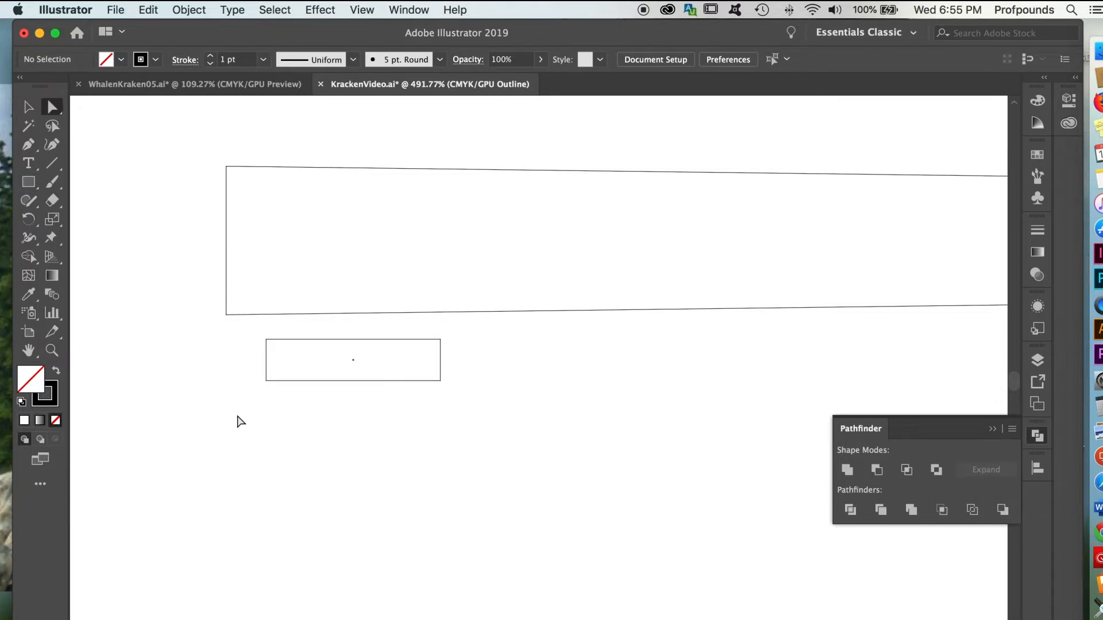
Scale the rectangle's two bottom anchors inward to form a trapezoid, and move it up to overlap the body's lower edge.
{"action": "left_click_drag", "start_coordinate": [237, 412], "coordinate": [448, 384]}
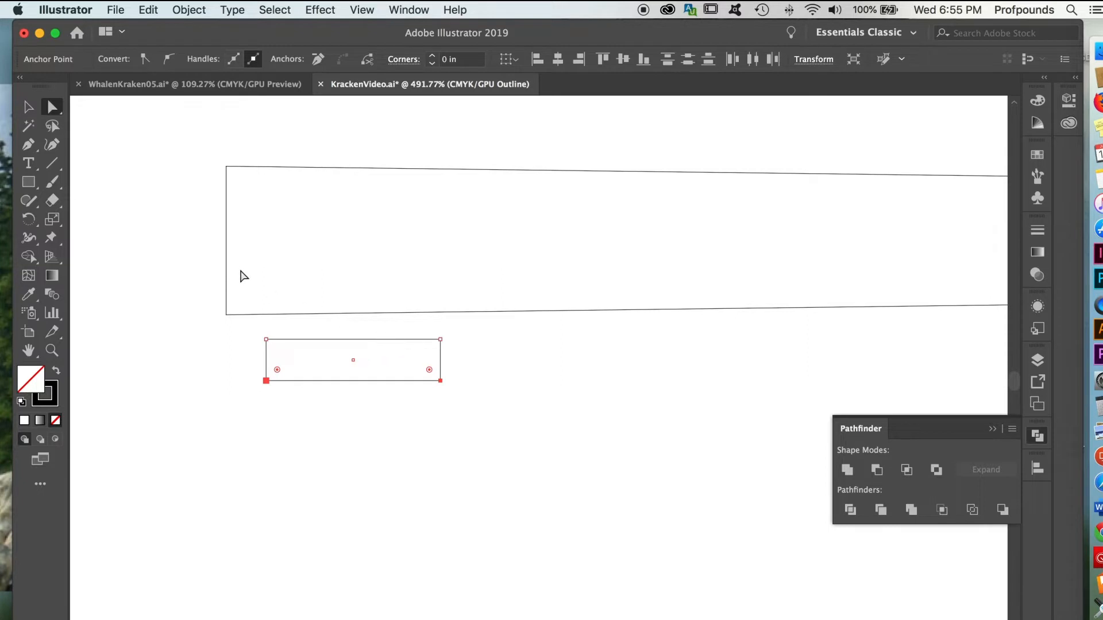
{"action": "left_click", "coordinate": [60, 219]}
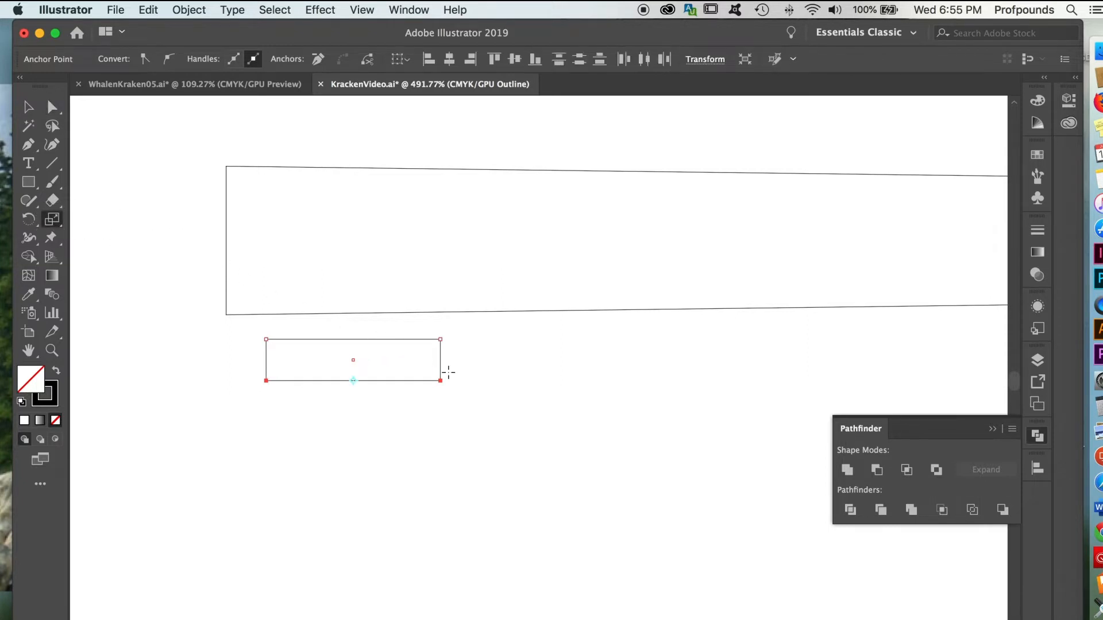
{"action": "left_click_drag", "start_coordinate": [509, 380], "coordinate": [467, 379]}
{"action": "left_click", "coordinate": [29, 107]}
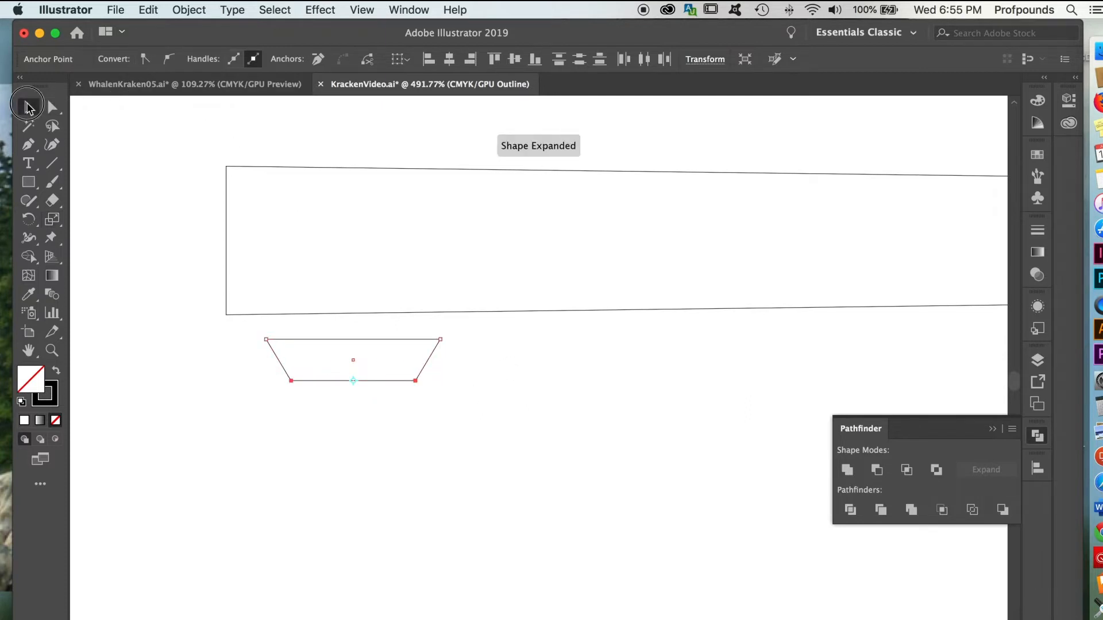
{"action": "left_click_drag", "start_coordinate": [387, 341], "coordinate": [384, 309]}
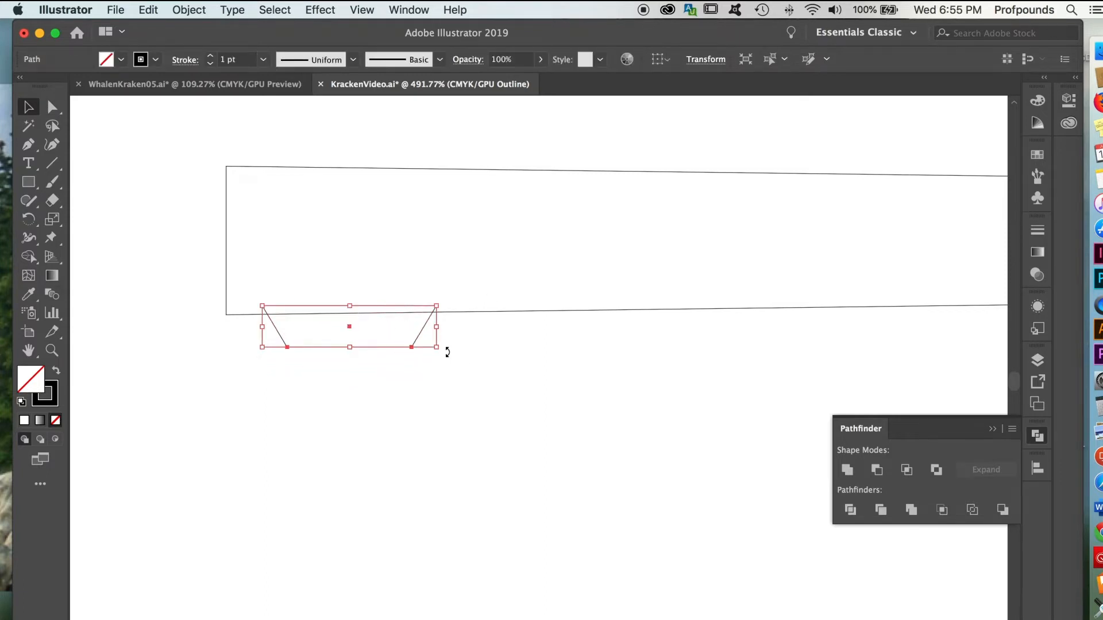
Place a smaller copy of the trapezoid, tilted to follow the slope, on the body's lower edge just before the curved tip.
{"action": "key", "text": "super+0"}
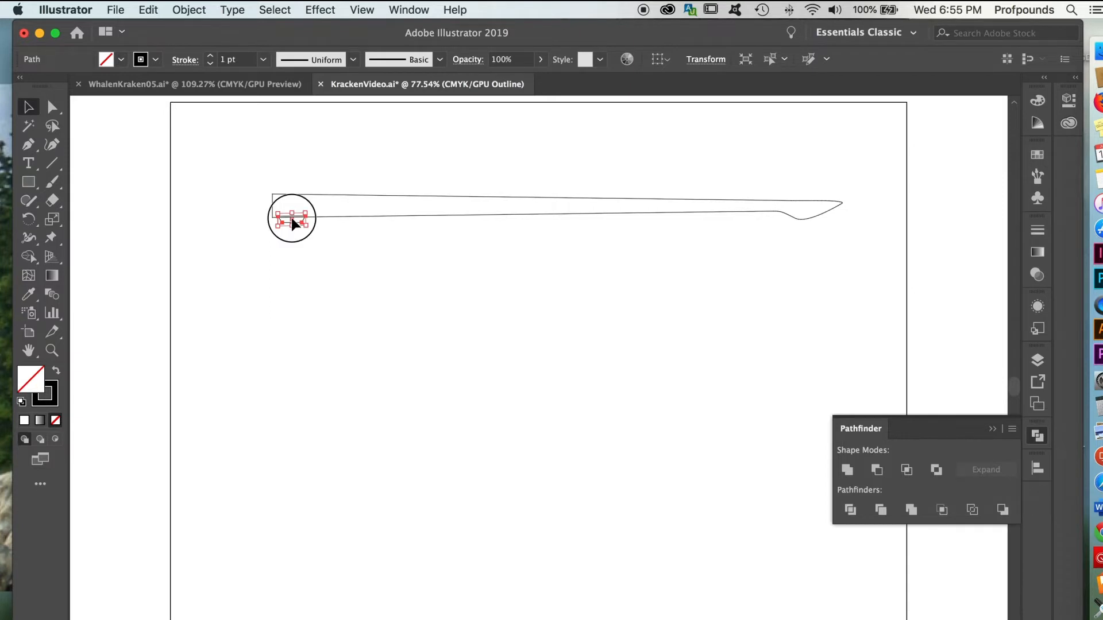
{"action": "left_click_drag", "start_coordinate": [293, 223], "coordinate": [363, 230]}
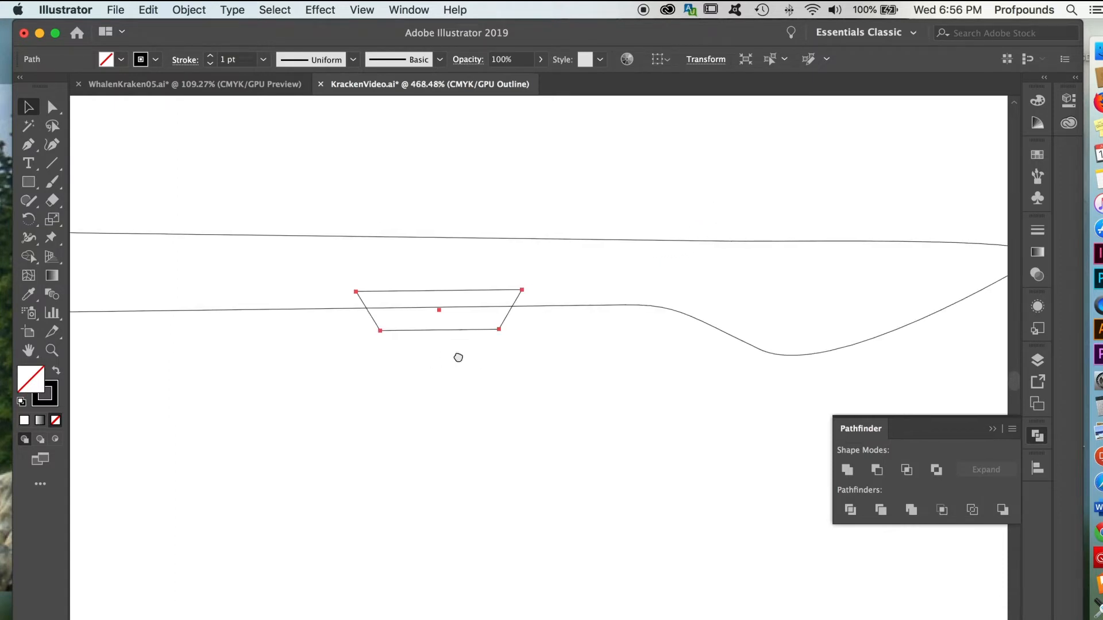
{"action": "left_click_drag", "start_coordinate": [358, 282], "coordinate": [590, 390]}
{"action": "left_click_drag", "start_coordinate": [636, 308], "coordinate": [630, 346]}
{"action": "left_click_drag", "start_coordinate": [806, 454], "coordinate": [736, 427]}
{"action": "left_click", "coordinate": [661, 506]}
{"action": "key", "text": "super+0"}
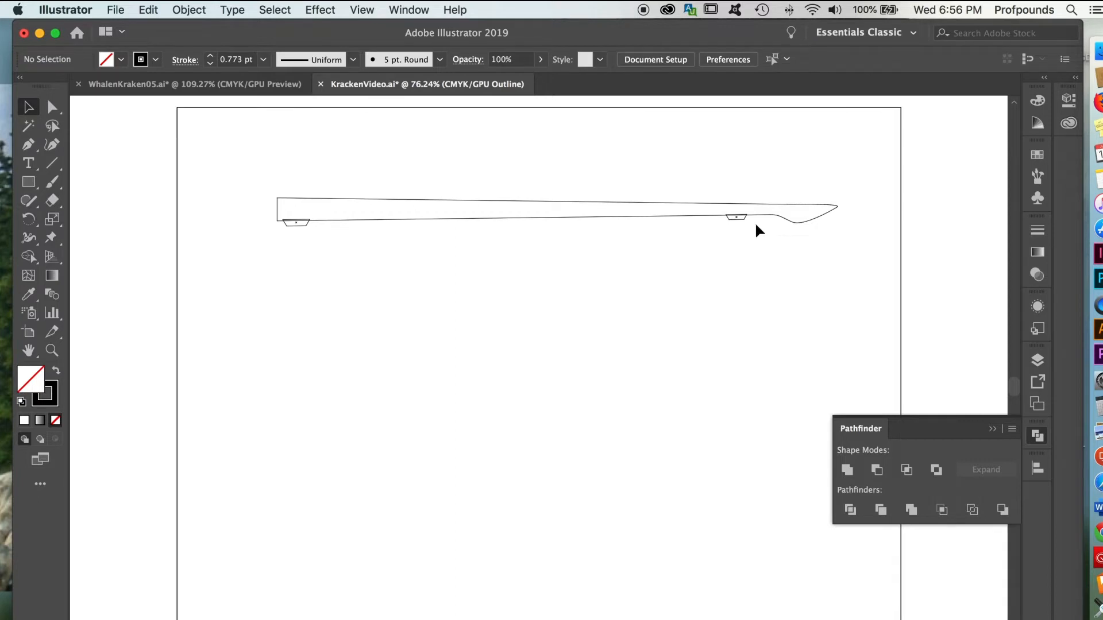
Select the large and small trapezoids and set the blend spacing to Specified Steps with 8 steps.
{"action": "left_click", "coordinate": [299, 225]}
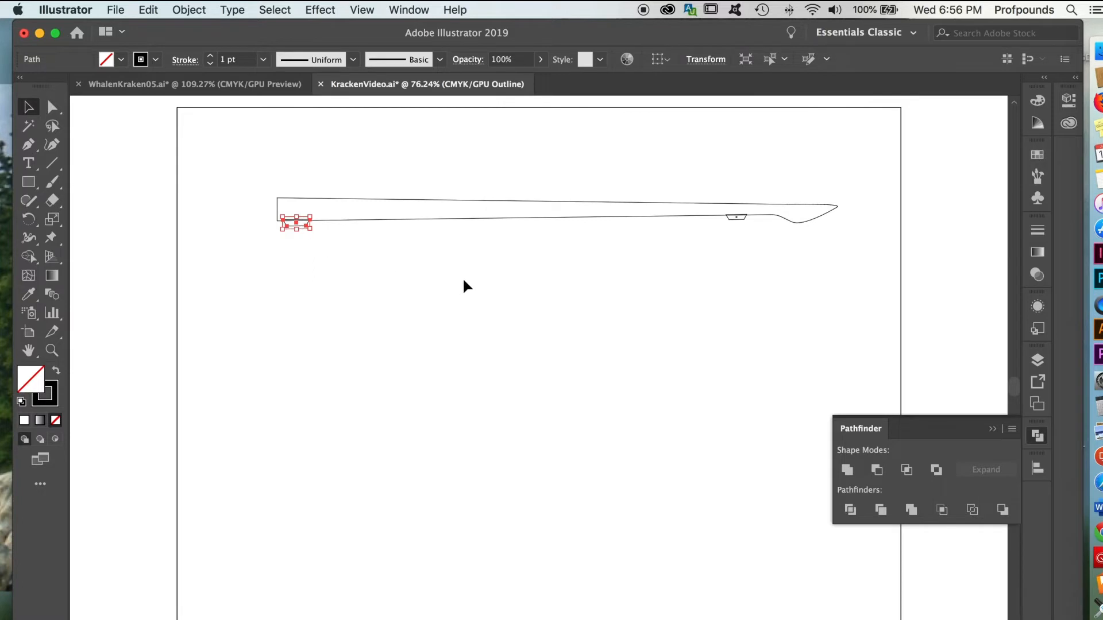
{"action": "left_click", "coordinate": [739, 218], "text": "shift"}
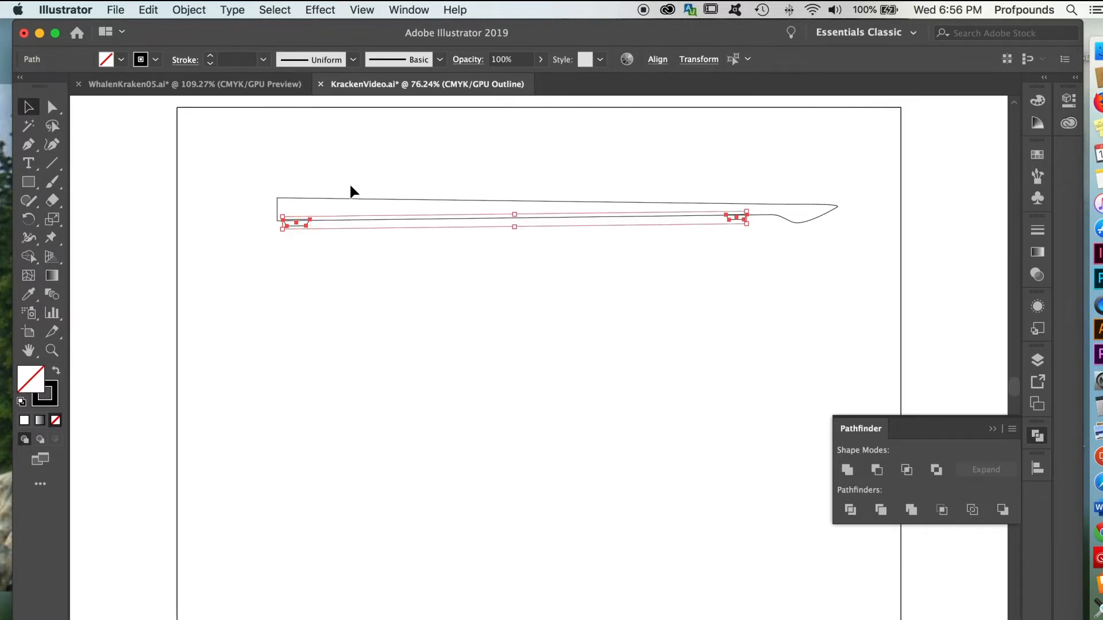
{"action": "left_click", "coordinate": [188, 9]}
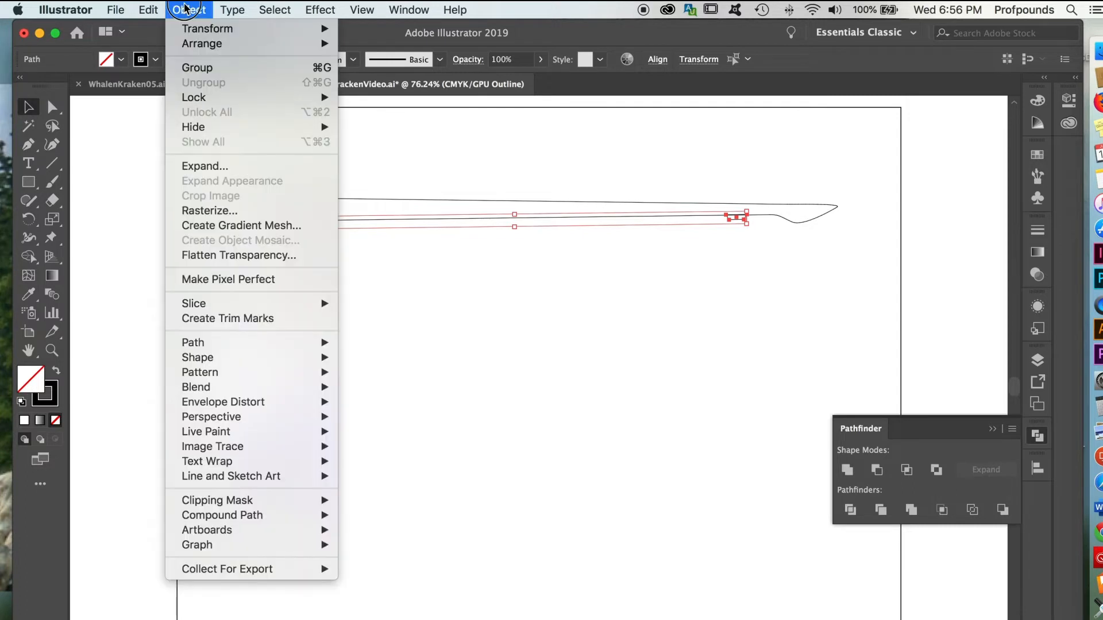
{"action": "mouse_move", "coordinate": [198, 396]}
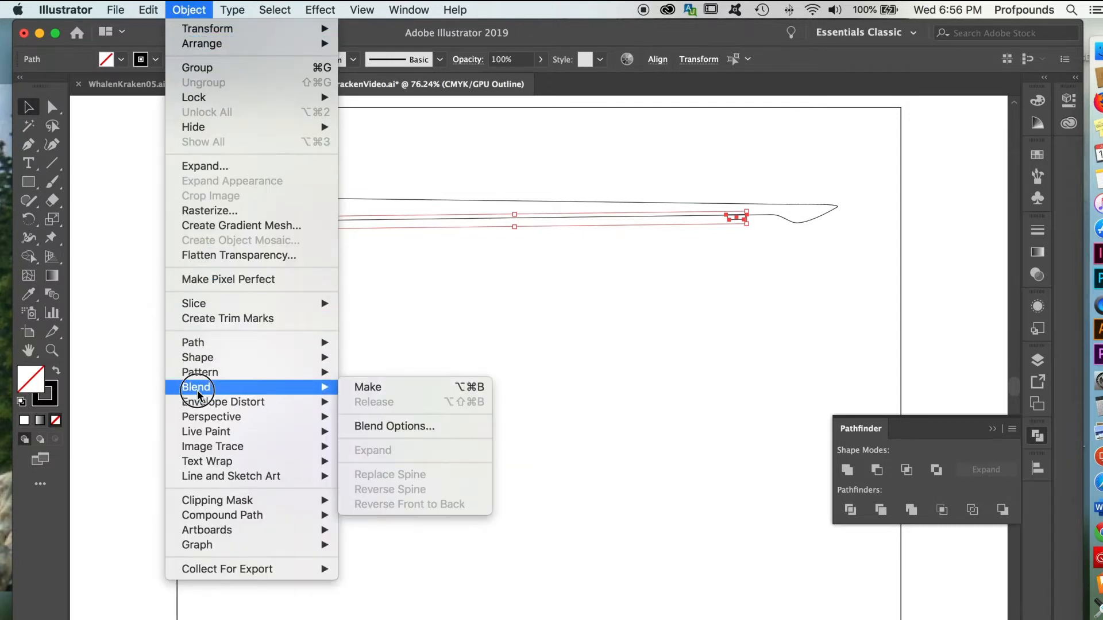
{"action": "left_click", "coordinate": [394, 428]}
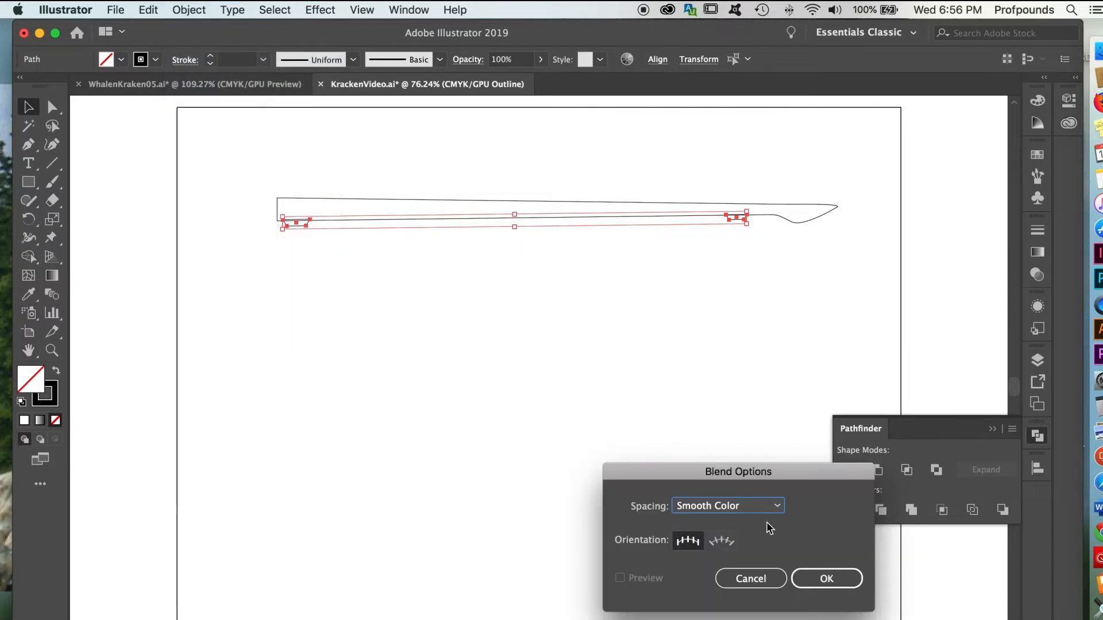
{"action": "left_click", "coordinate": [778, 507]}
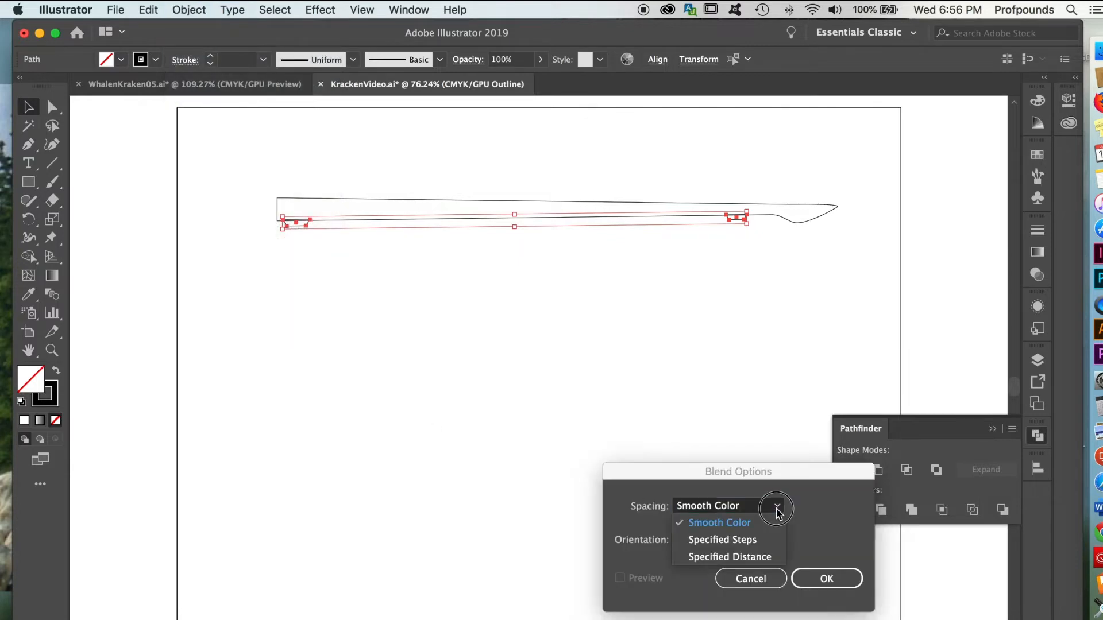
{"action": "left_click", "coordinate": [738, 539]}
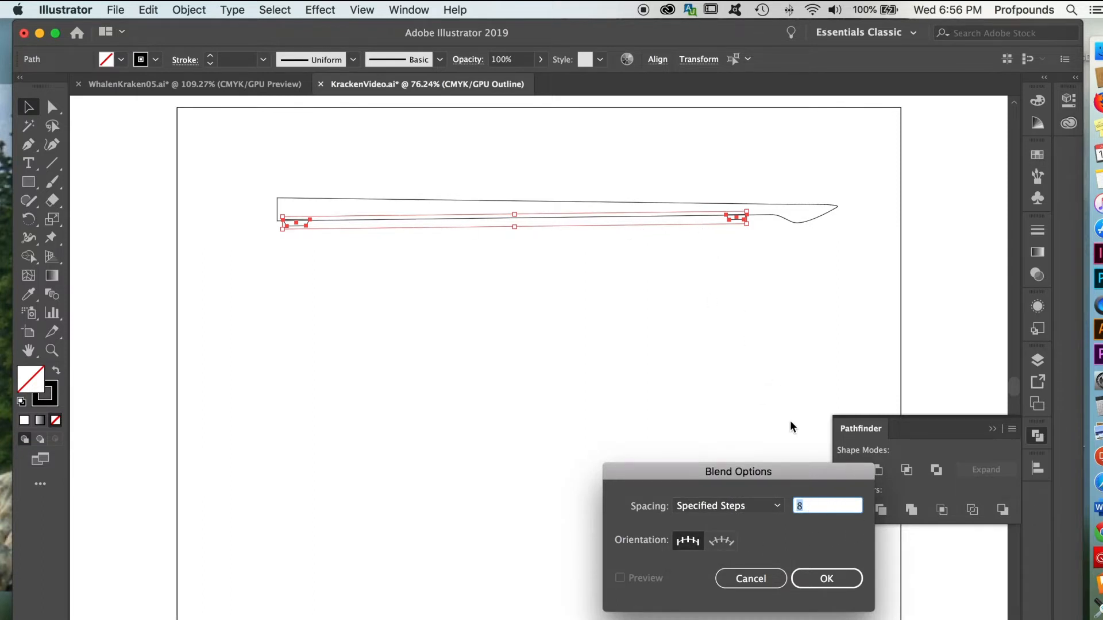
{"action": "left_click", "coordinate": [826, 579]}
Make the blend between the two trapezoids and show the artwork in Preview mode at 100%.
{"action": "left_click", "coordinate": [183, 9]}
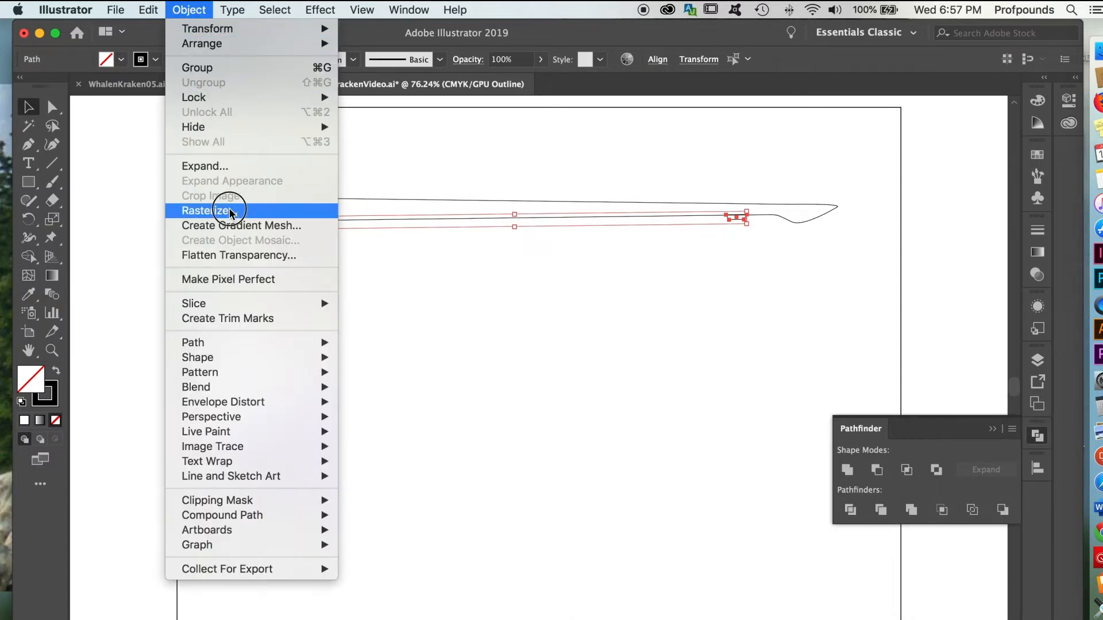
{"action": "mouse_move", "coordinate": [217, 387]}
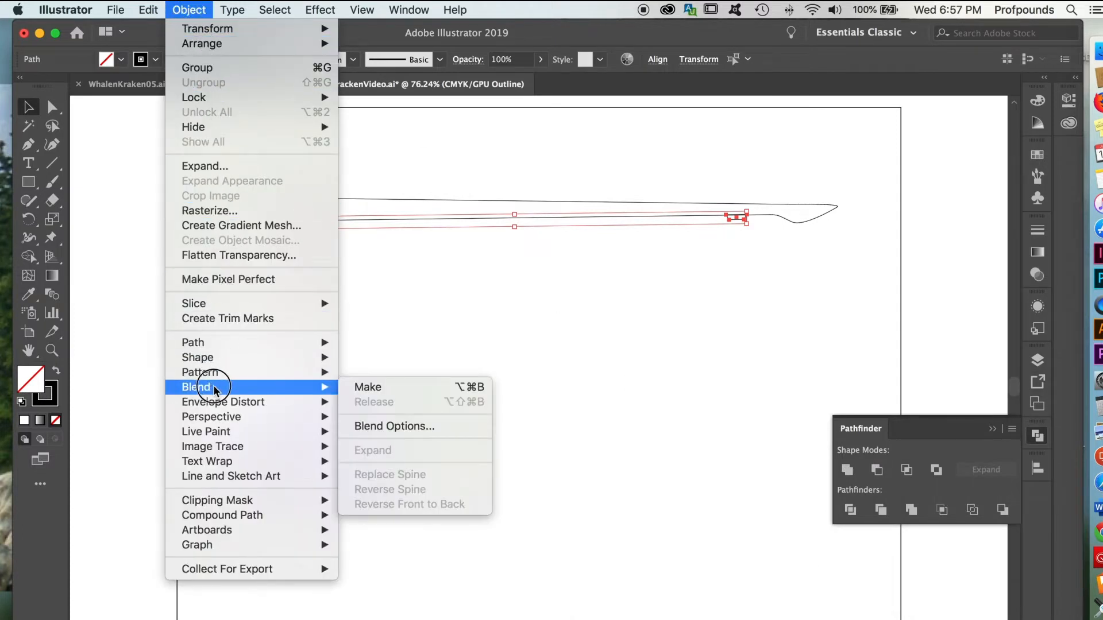
{"action": "left_click", "coordinate": [368, 395]}
{"action": "key", "text": "super+y"}
{"action": "key", "text": "super+1"}
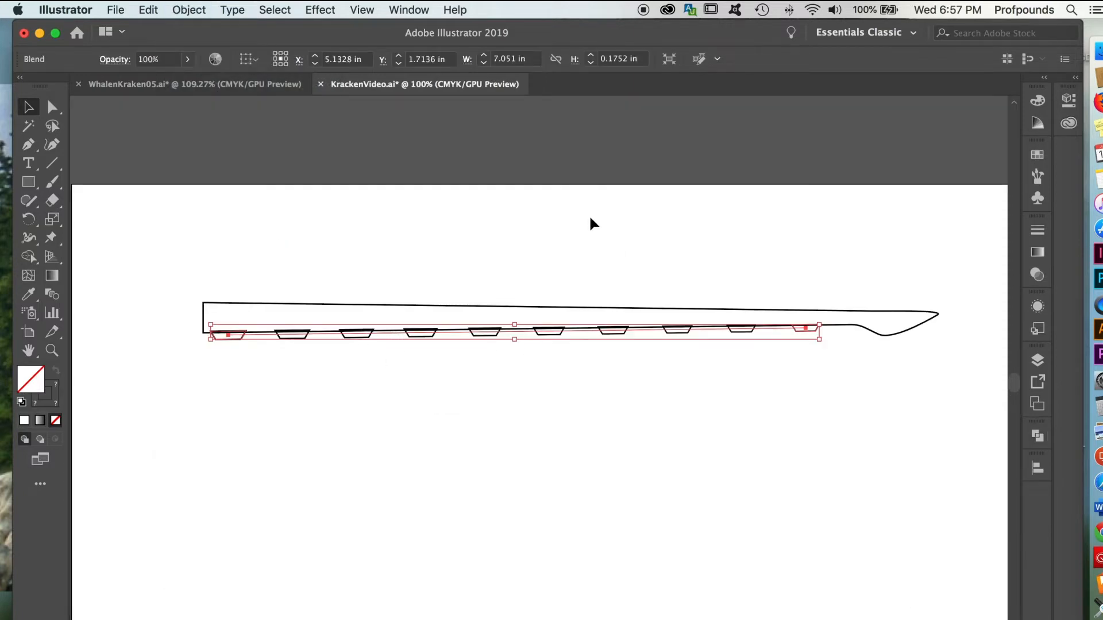
Try 12 specified steps for the trapezoid blend with the preview turned on.
{"action": "left_click", "coordinate": [190, 10]}
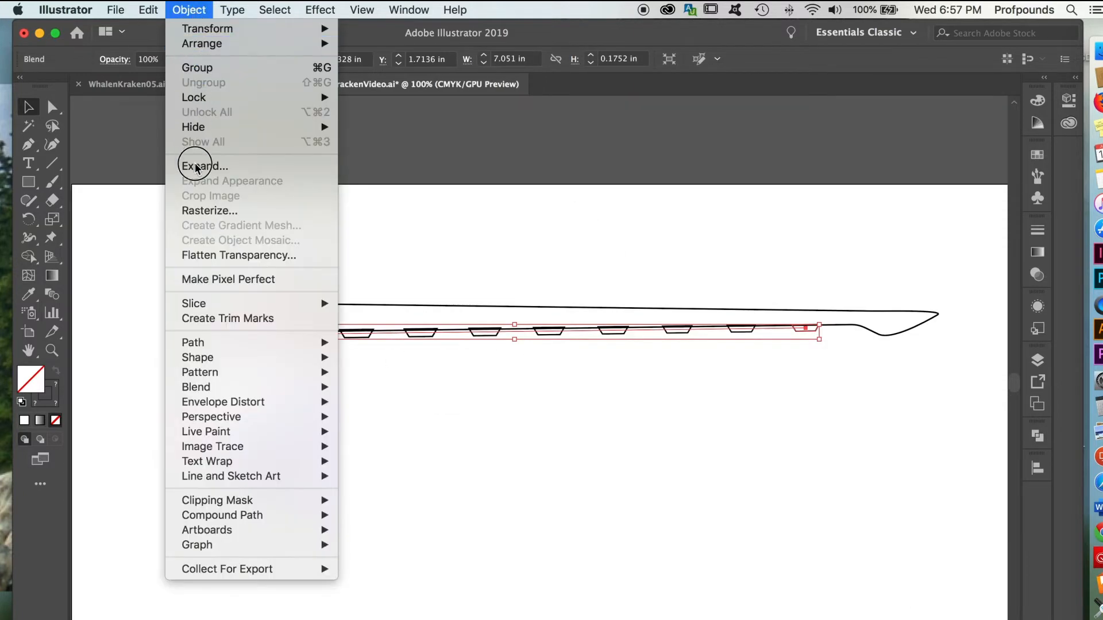
{"action": "mouse_move", "coordinate": [199, 386]}
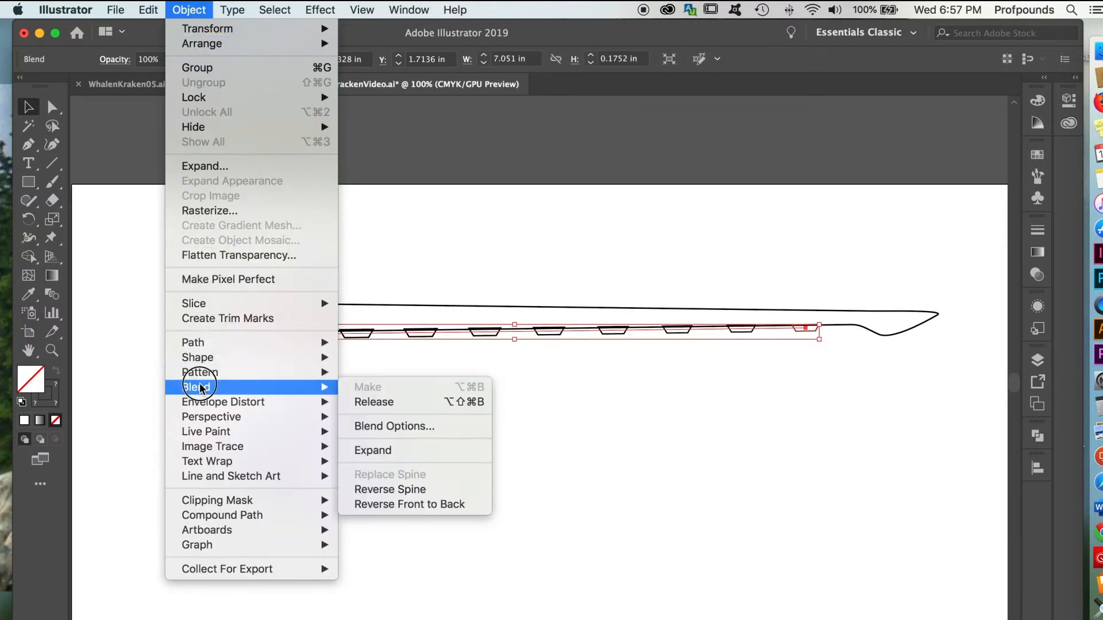
{"action": "left_click", "coordinate": [399, 425]}
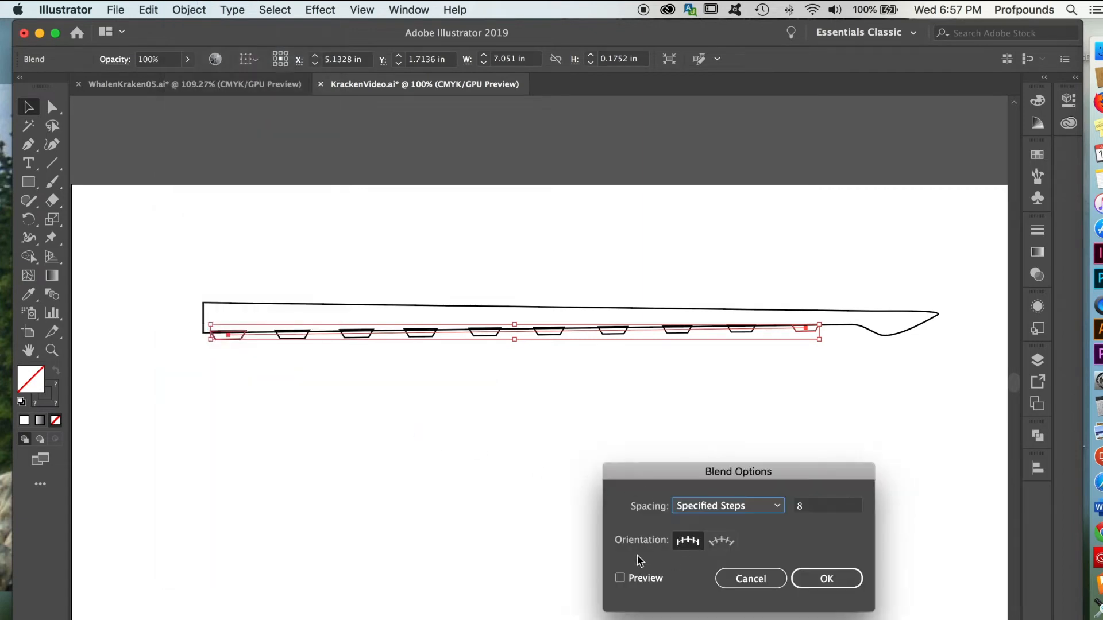
{"action": "left_click", "coordinate": [619, 577]}
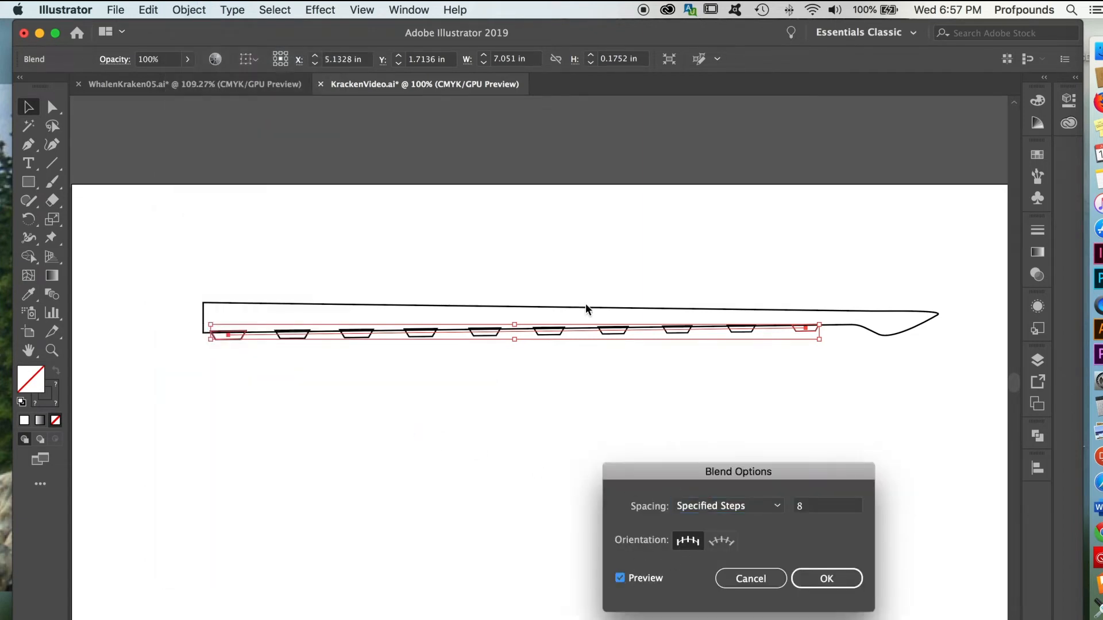
{"action": "left_click", "coordinate": [811, 508]}
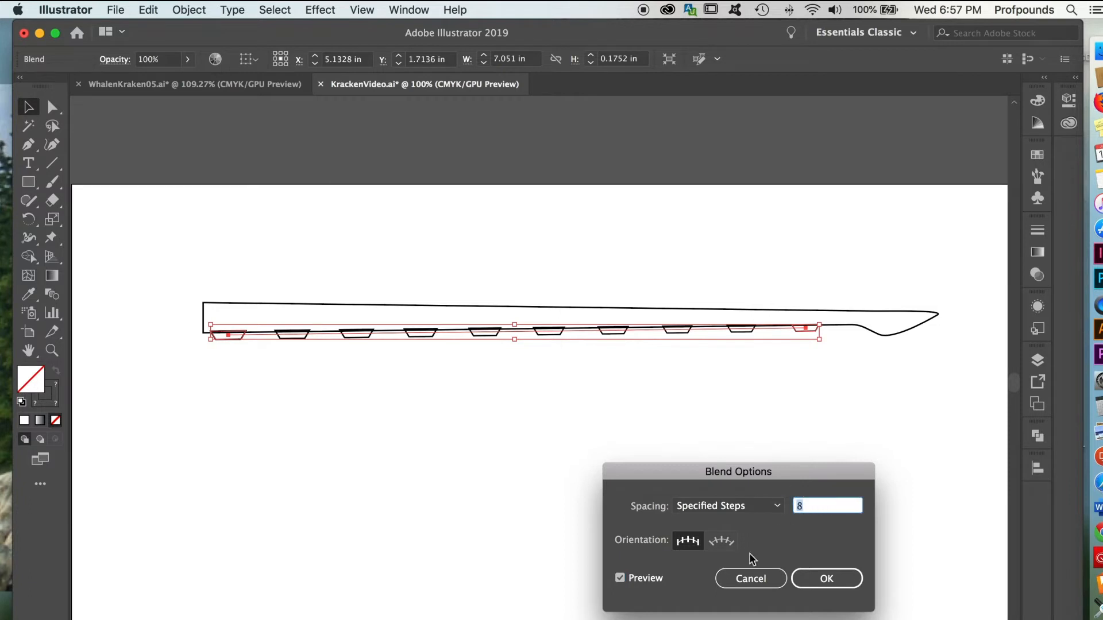
{"action": "type", "text": "12"}
{"action": "key", "text": "Tab"}
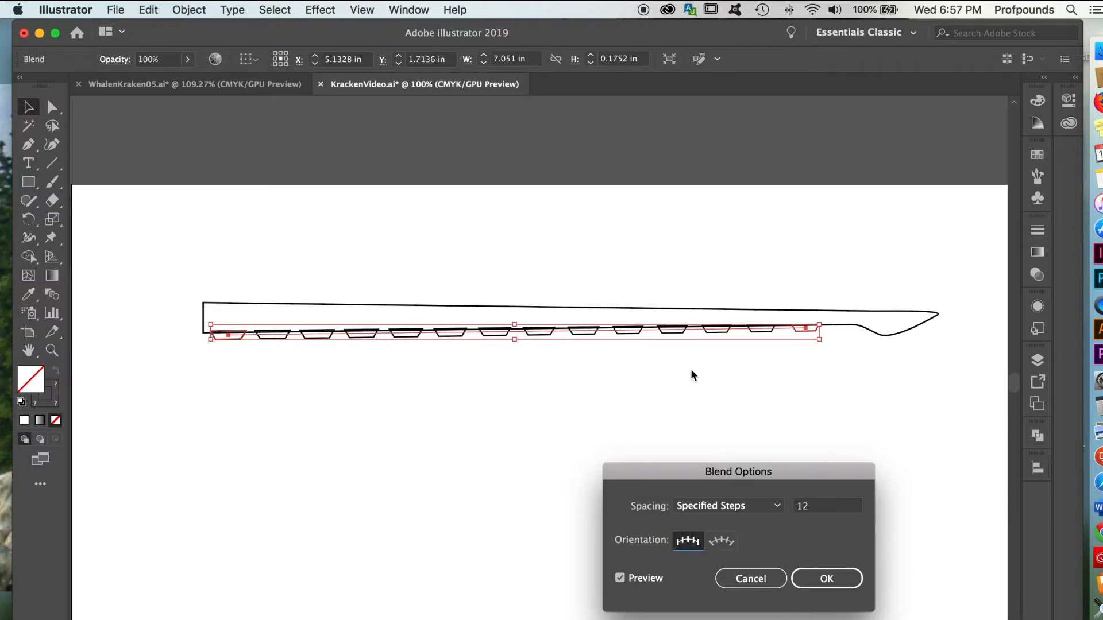
Try 6 specified steps for the trapezoid blend, and settle on 8 steps.
{"action": "double_click", "coordinate": [816, 508]}
{"action": "type", "text": "6"}
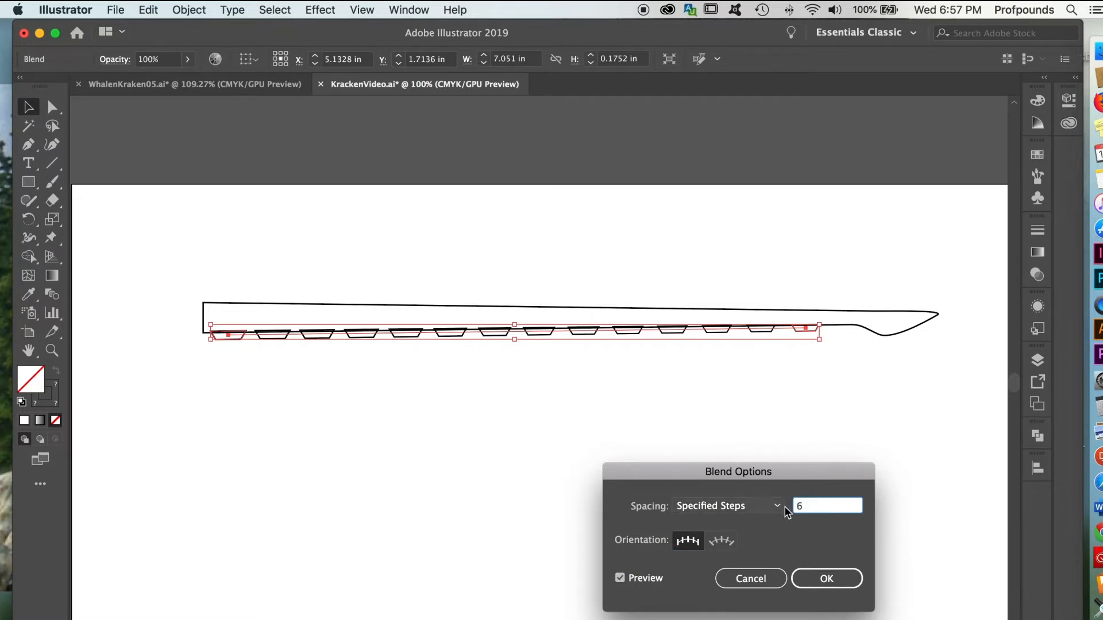
{"action": "key", "text": "Tab"}
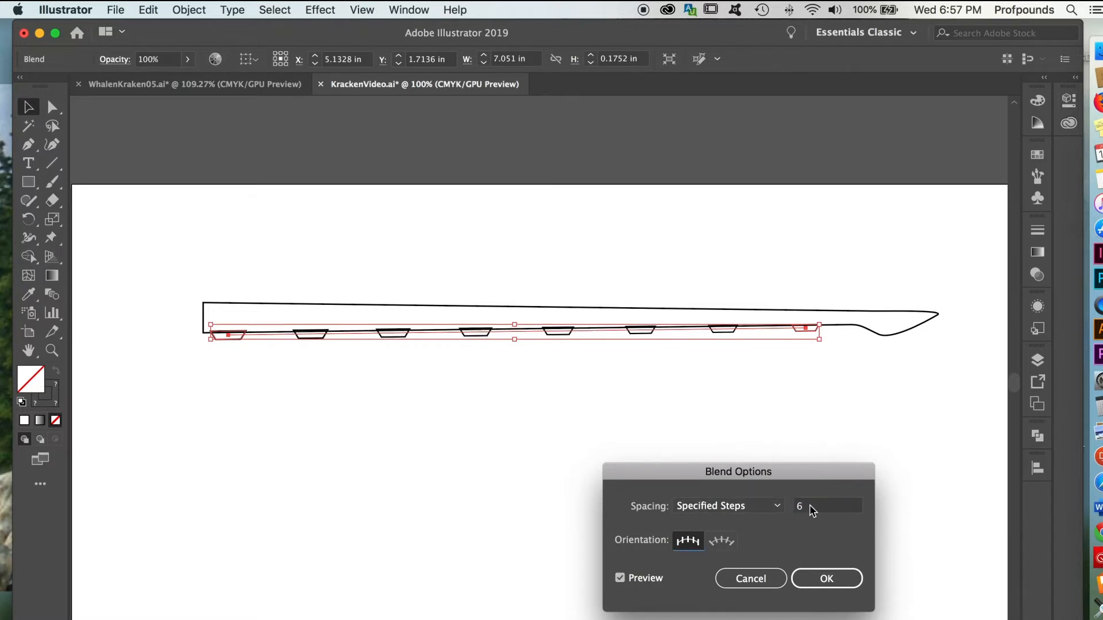
{"action": "double_click", "coordinate": [800, 508]}
{"action": "type", "text": "8"}
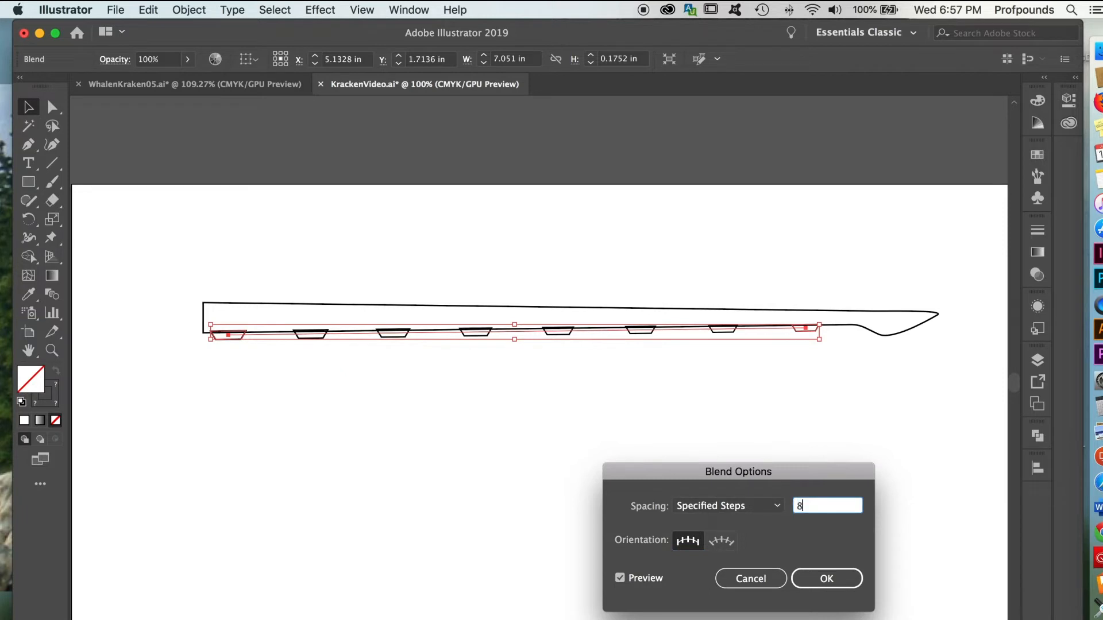
{"action": "left_click", "coordinate": [825, 579]}
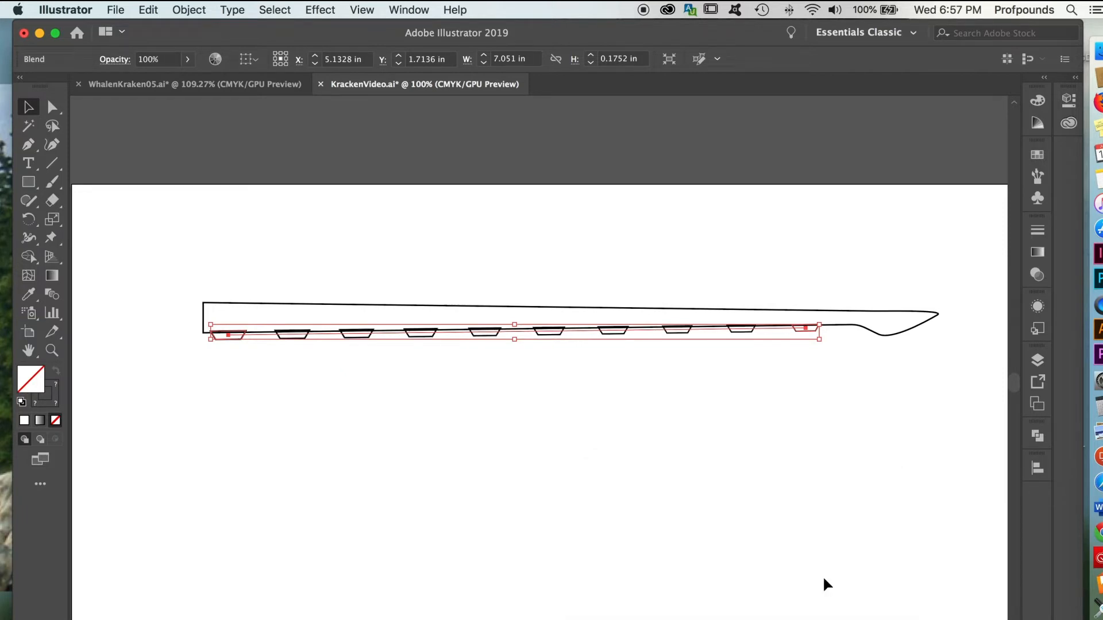
Switch to Outline mode and expand the blend's object, fill and stroke into separate trapezoids, leaving them deselected.
{"action": "key", "text": "super+y"}
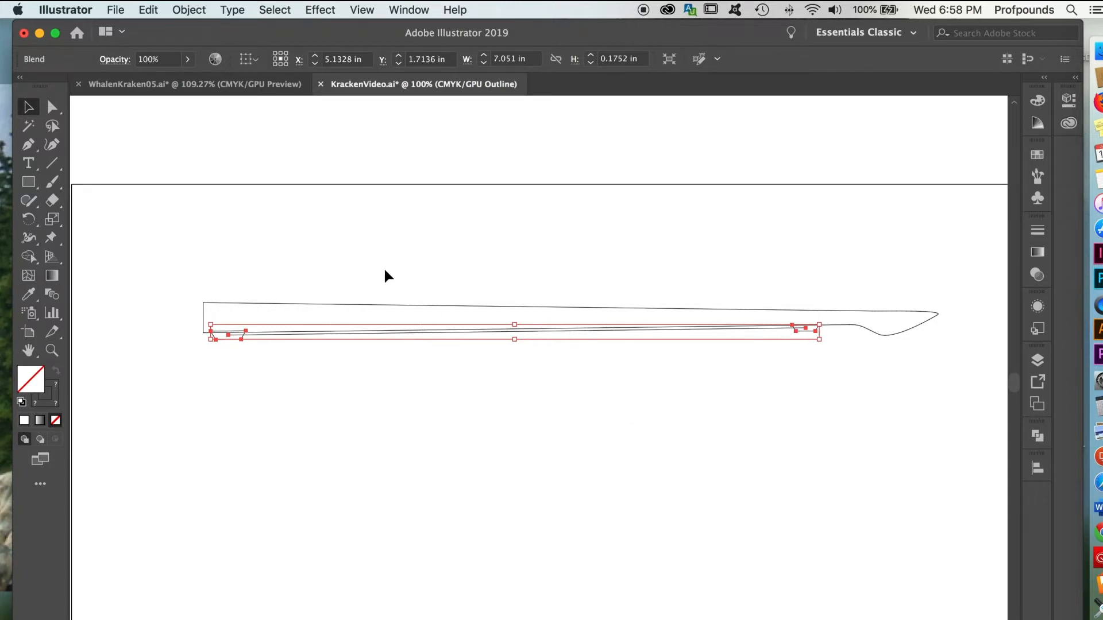
{"action": "left_click", "coordinate": [191, 9]}
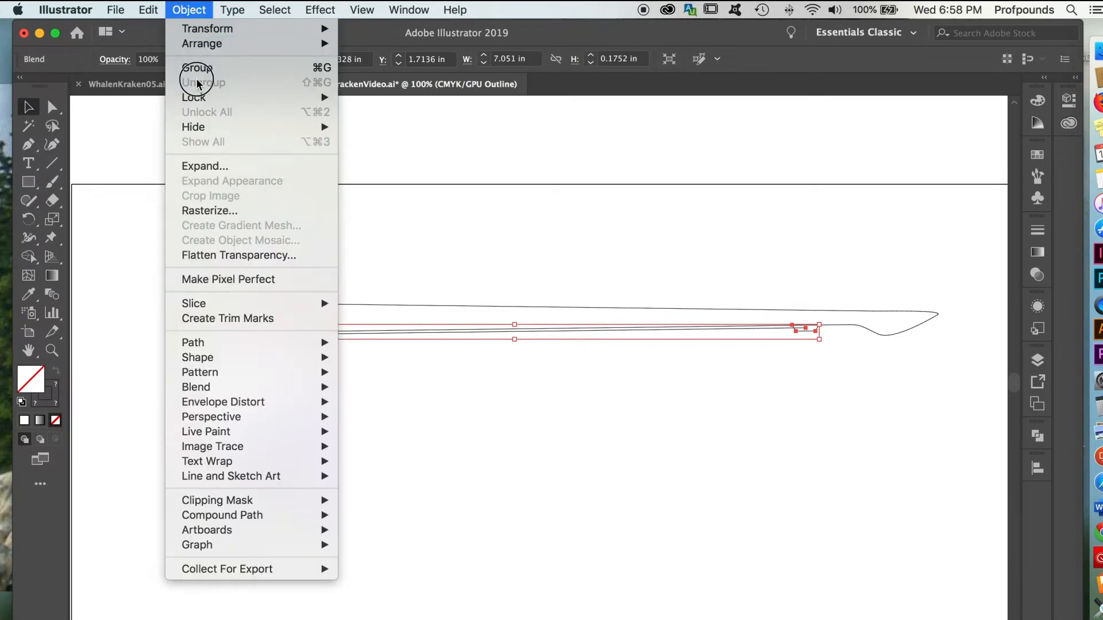
{"action": "left_click", "coordinate": [193, 166]}
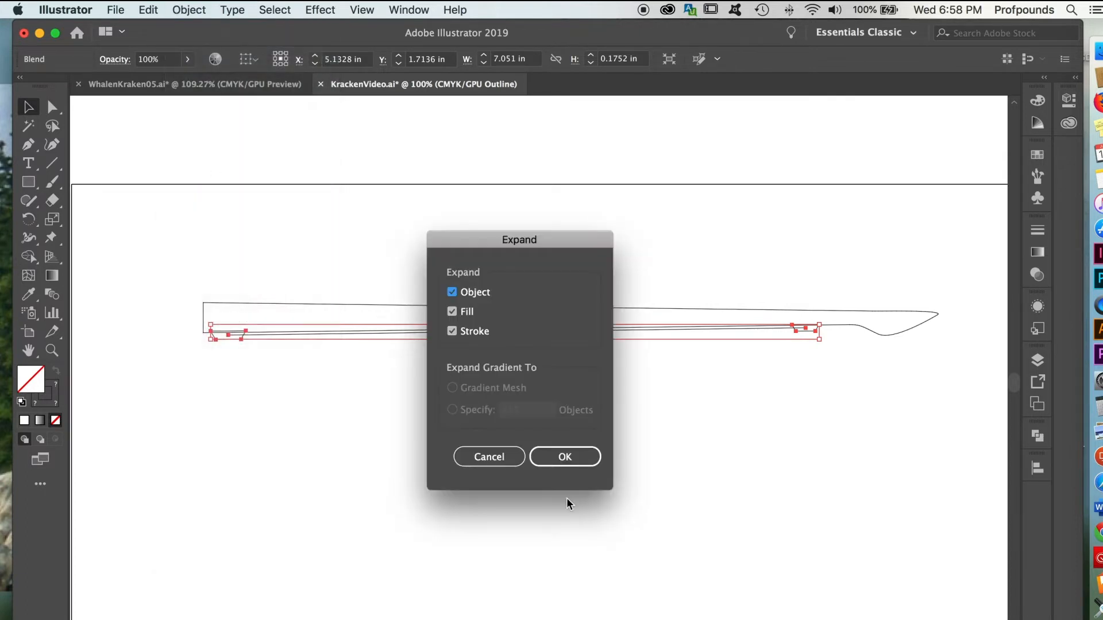
{"action": "left_click", "coordinate": [561, 456]}
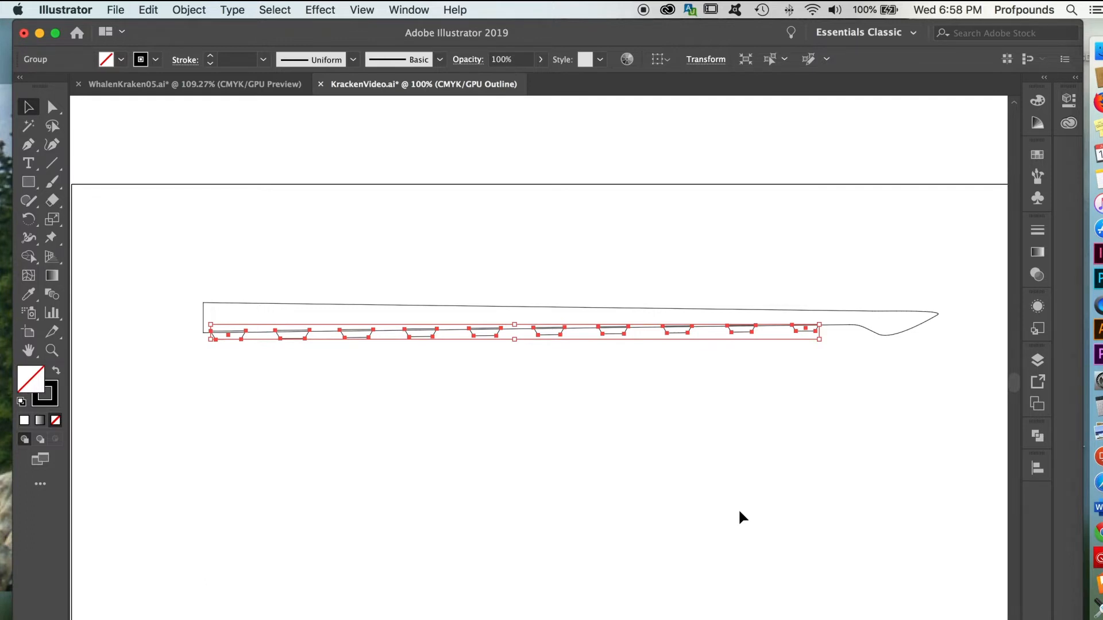
{"action": "left_click", "coordinate": [594, 483]}
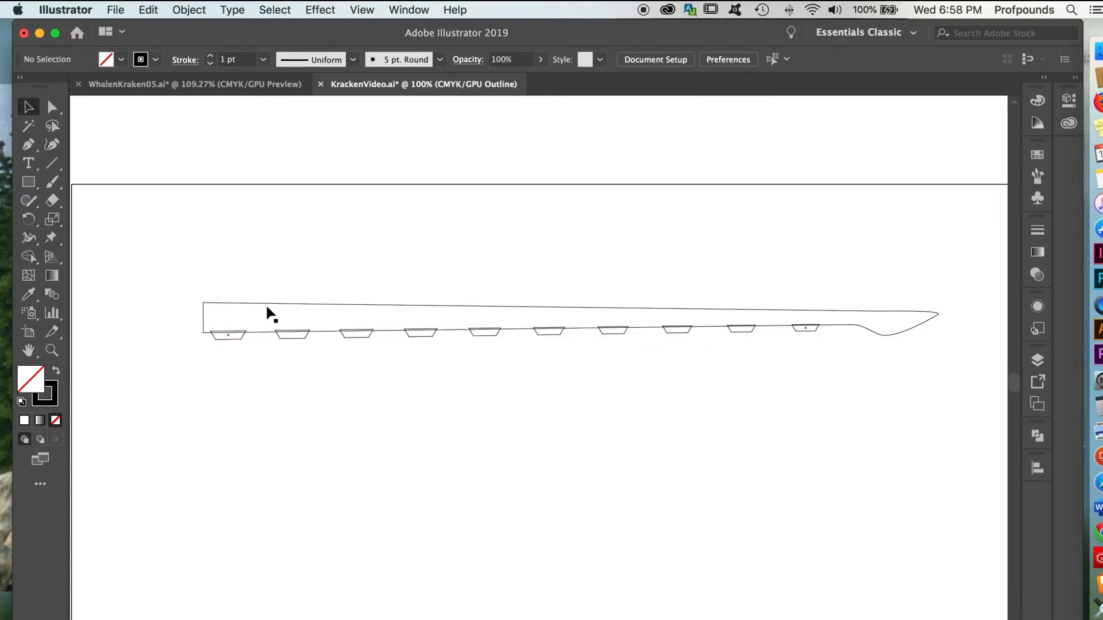
Unite the tentacle body and all the trapezoid suckers into a single shape with Pathfinder, leaving it deselected.
{"action": "left_click_drag", "start_coordinate": [214, 272], "coordinate": [469, 303]}
{"action": "left_click_drag", "start_coordinate": [586, 435], "coordinate": [585, 434]}
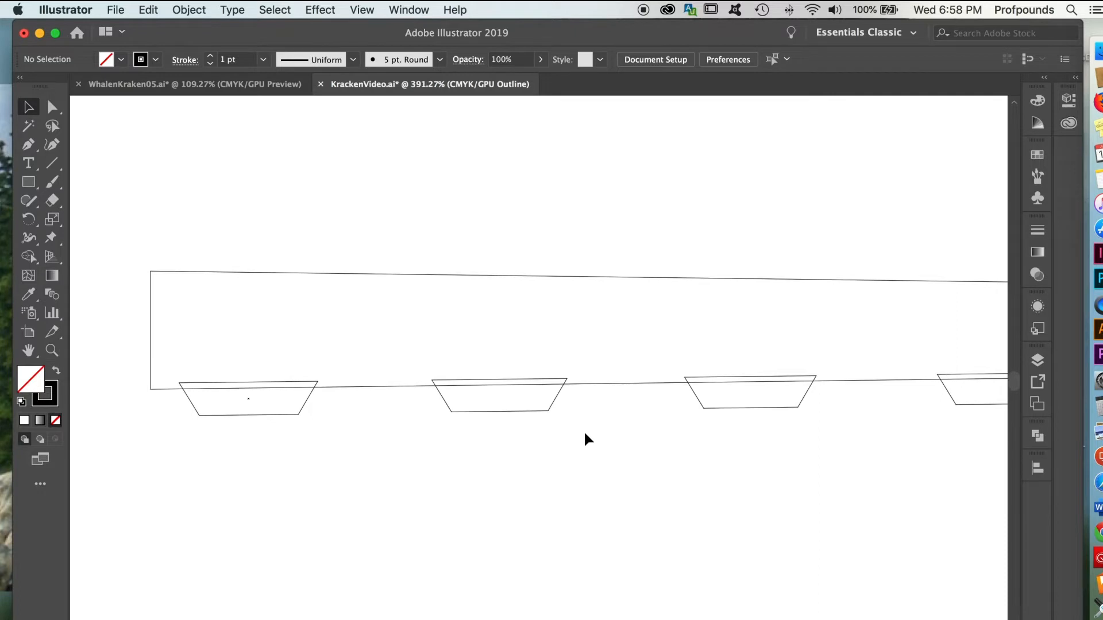
{"action": "left_click", "coordinate": [598, 439], "text": "alt+super"}
{"action": "left_click", "coordinate": [598, 439], "text": "alt+super"}
{"action": "left_click", "coordinate": [597, 439], "text": "alt+super"}
{"action": "left_click", "coordinate": [597, 439], "text": "alt+super"}
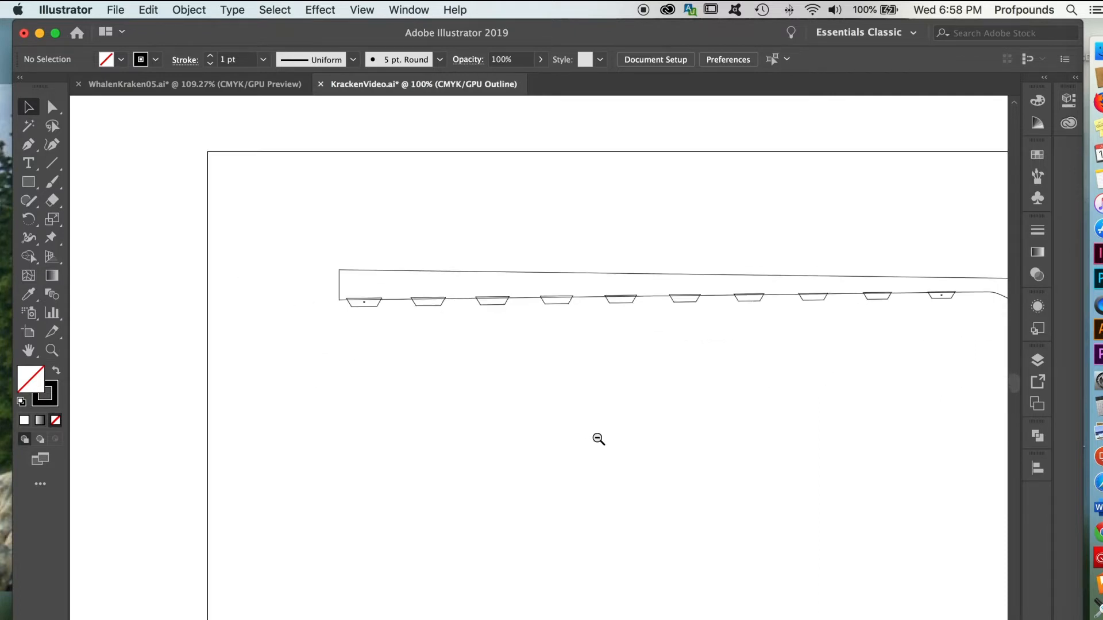
{"action": "left_click_drag", "start_coordinate": [724, 387], "coordinate": [562, 420]}
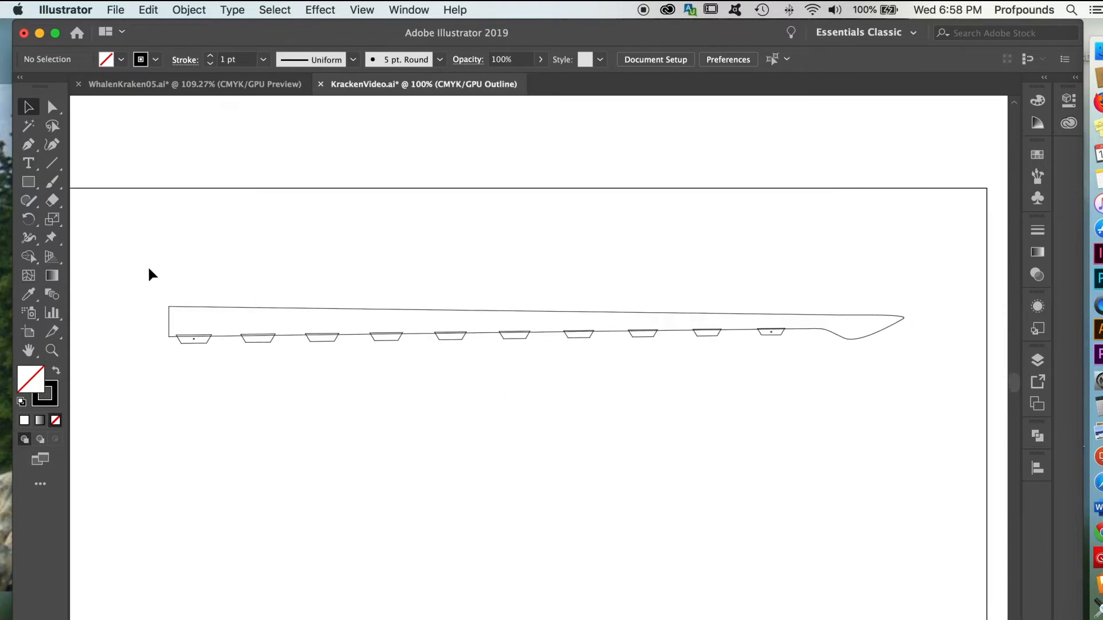
{"action": "left_click_drag", "start_coordinate": [193, 300], "coordinate": [911, 358]}
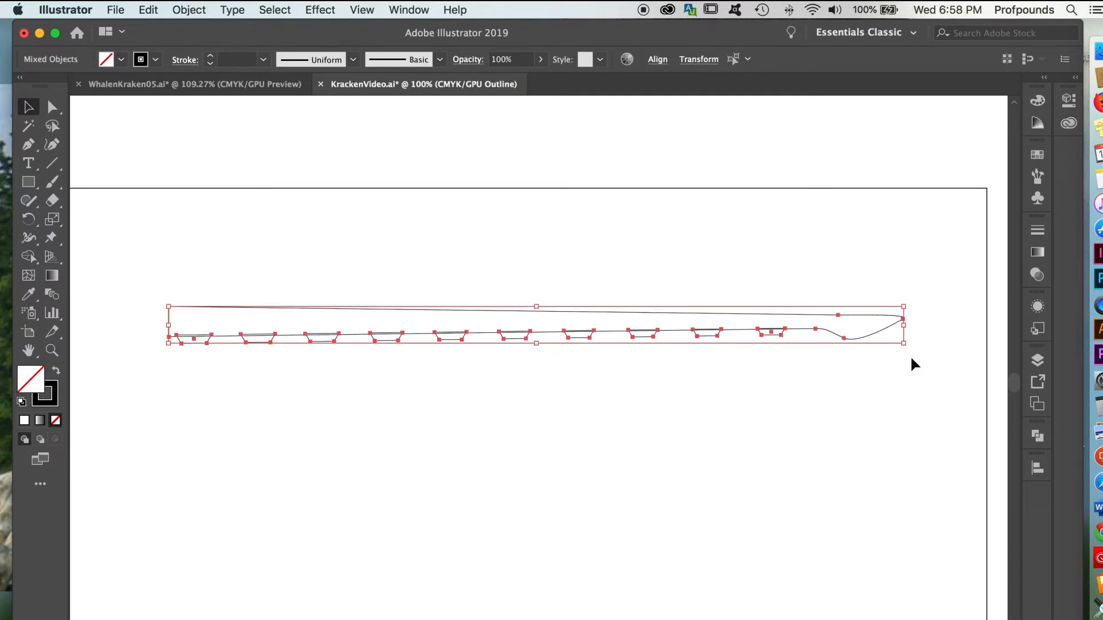
{"action": "left_click", "coordinate": [1038, 436]}
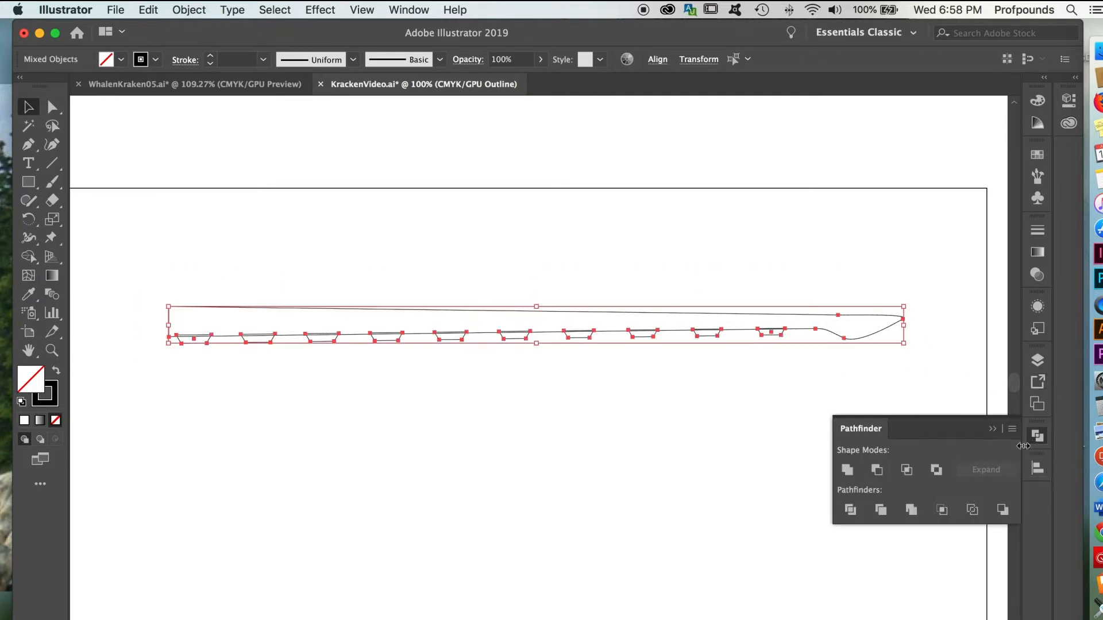
{"action": "left_click", "coordinate": [846, 470]}
{"action": "left_click", "coordinate": [538, 438]}
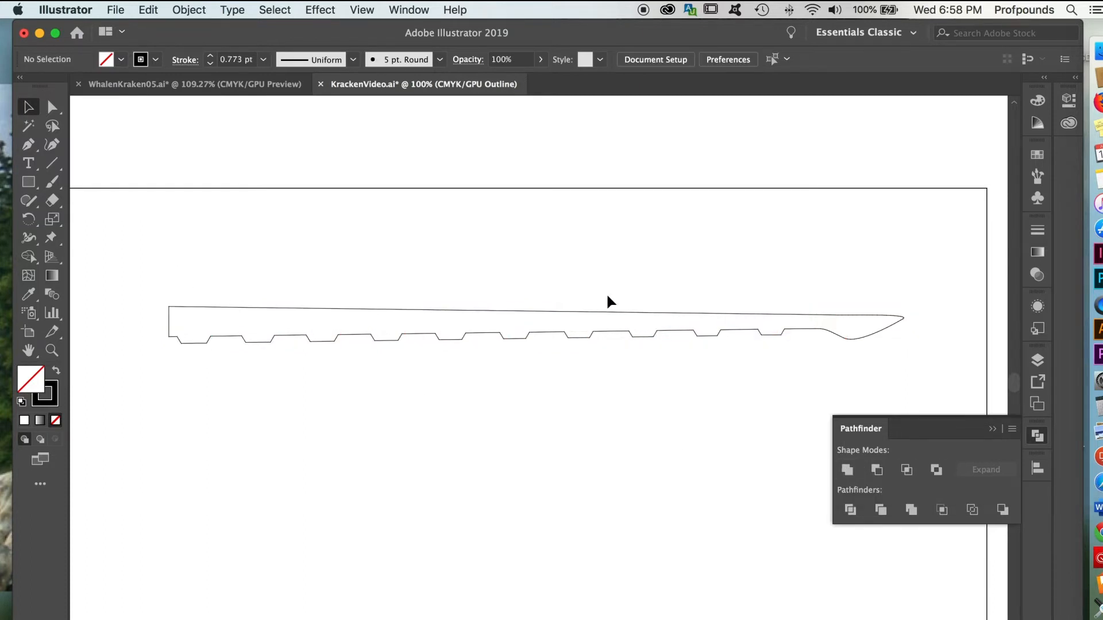
Show the artwork in Preview mode and swap the tentacle's fill and stroke, giving it a solid black fill and no stroke.
{"action": "key", "text": "super+y"}
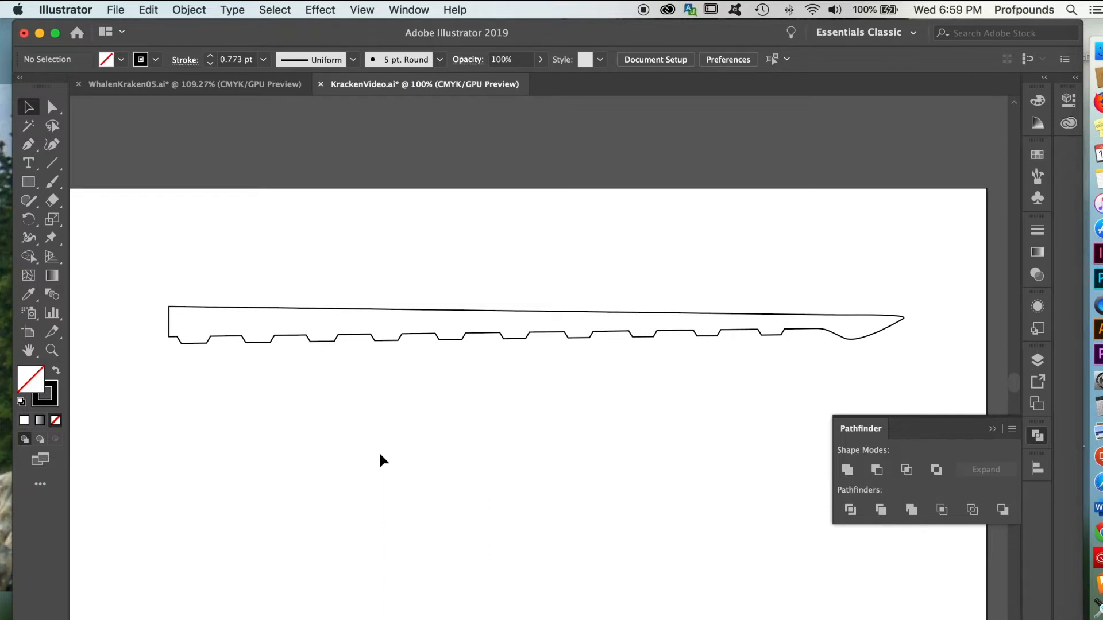
{"action": "left_click", "coordinate": [512, 312]}
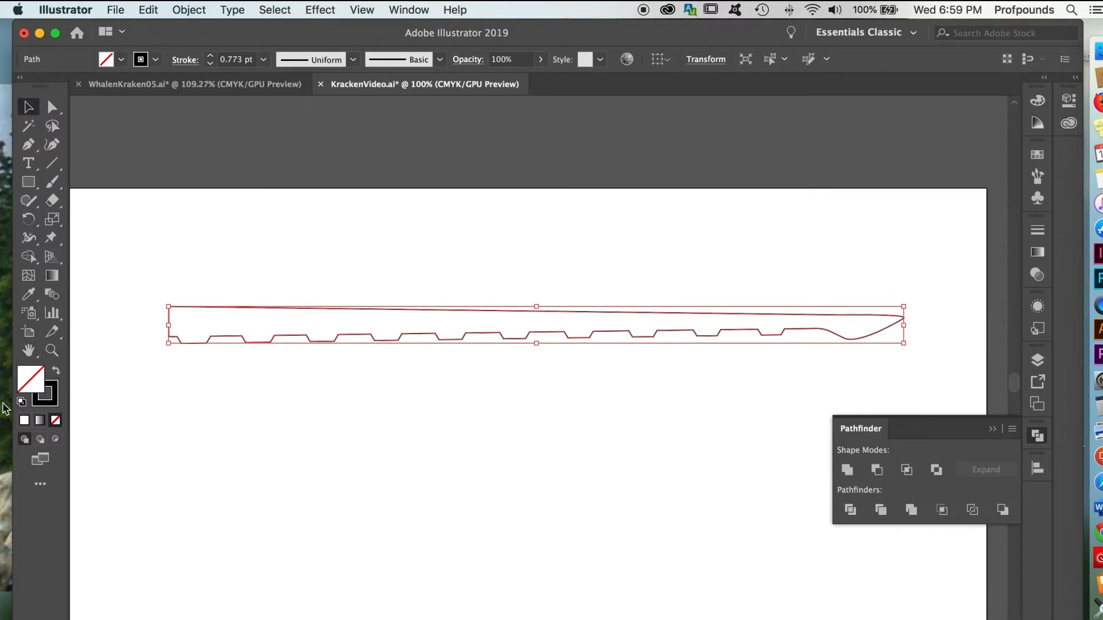
{"action": "left_click", "coordinate": [58, 370]}
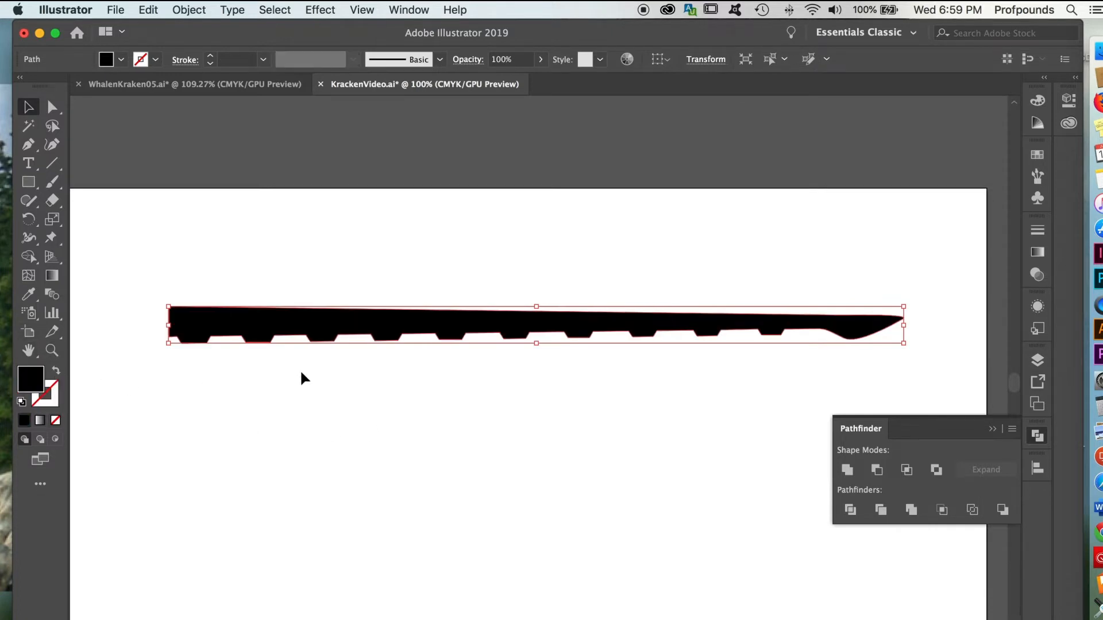
{"action": "left_click", "coordinate": [358, 431]}
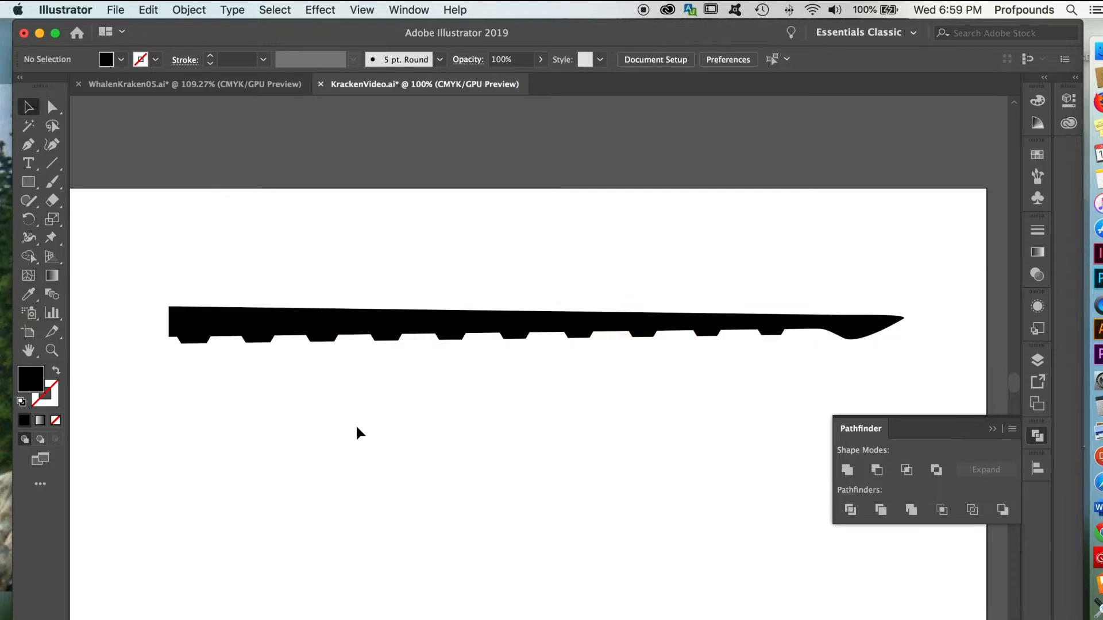
Create an Art Brush named "Tent down" from the black tentacle, keeping the default brush options.
{"action": "left_click", "coordinate": [1038, 179]}
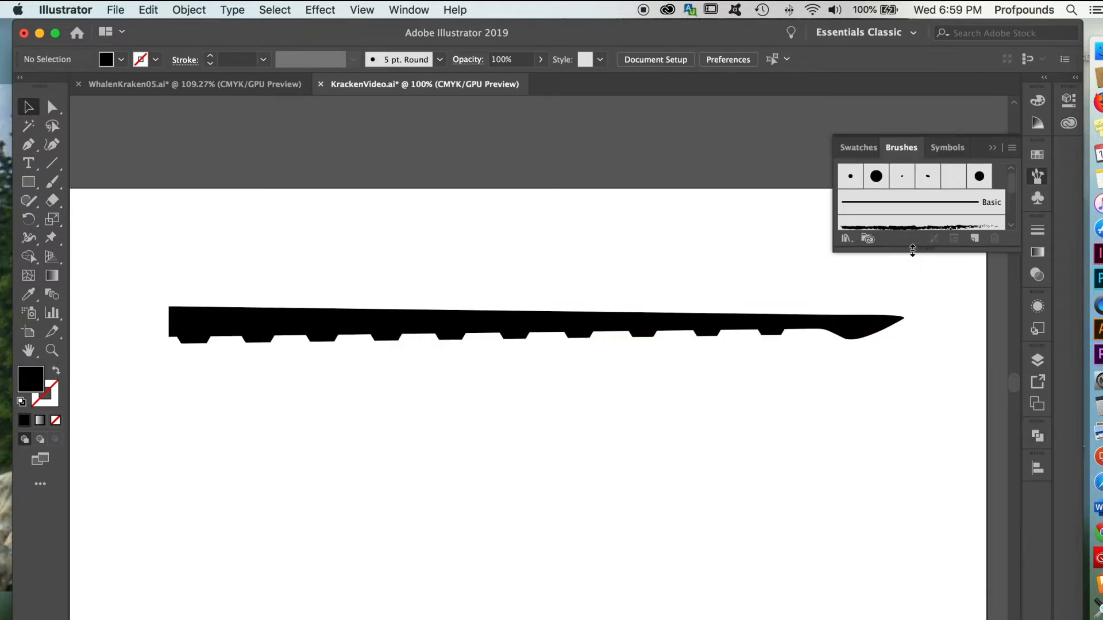
{"action": "left_click", "coordinate": [419, 324]}
{"action": "left_click_drag", "start_coordinate": [368, 326], "coordinate": [891, 211]}
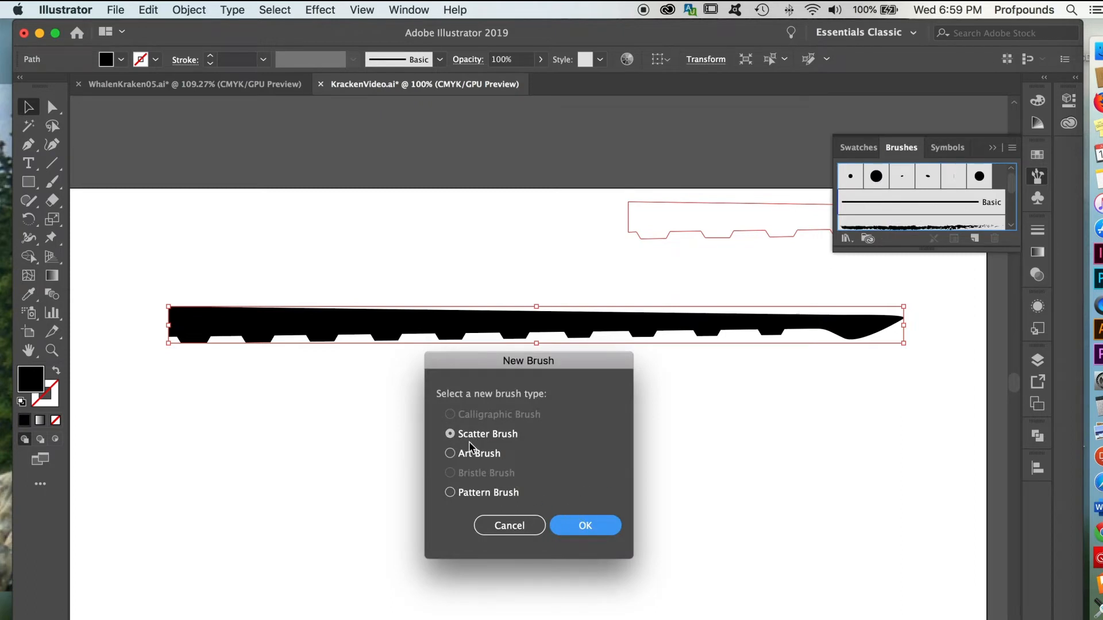
{"action": "left_click", "coordinate": [450, 453]}
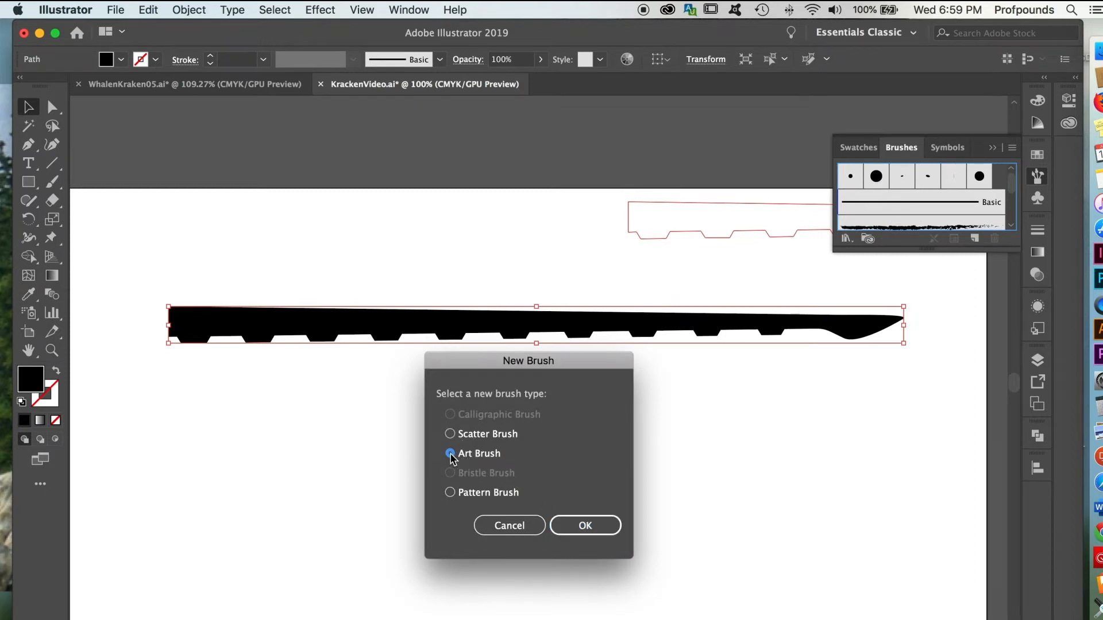
{"action": "left_click", "coordinate": [584, 525]}
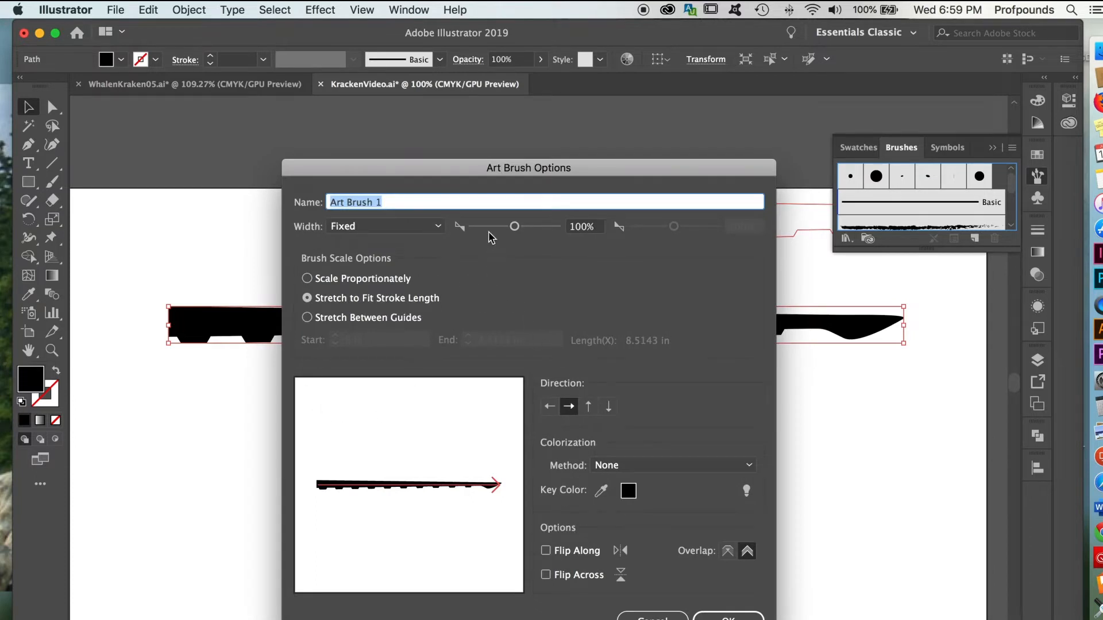
{"action": "type", "text": "Te"}
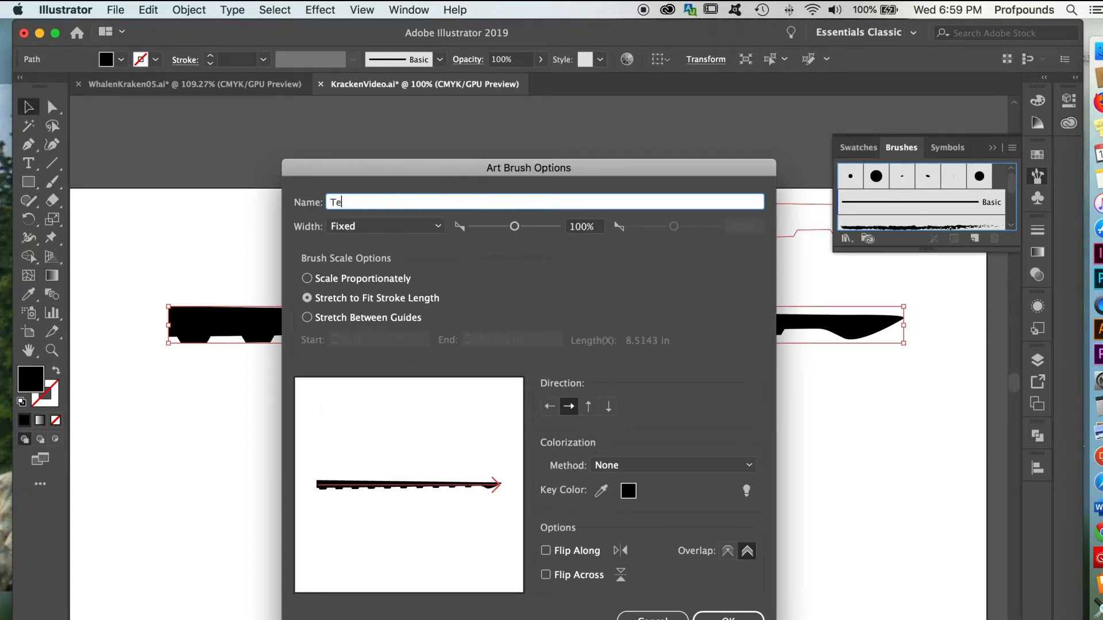
{"action": "type", "text": "nt down"}
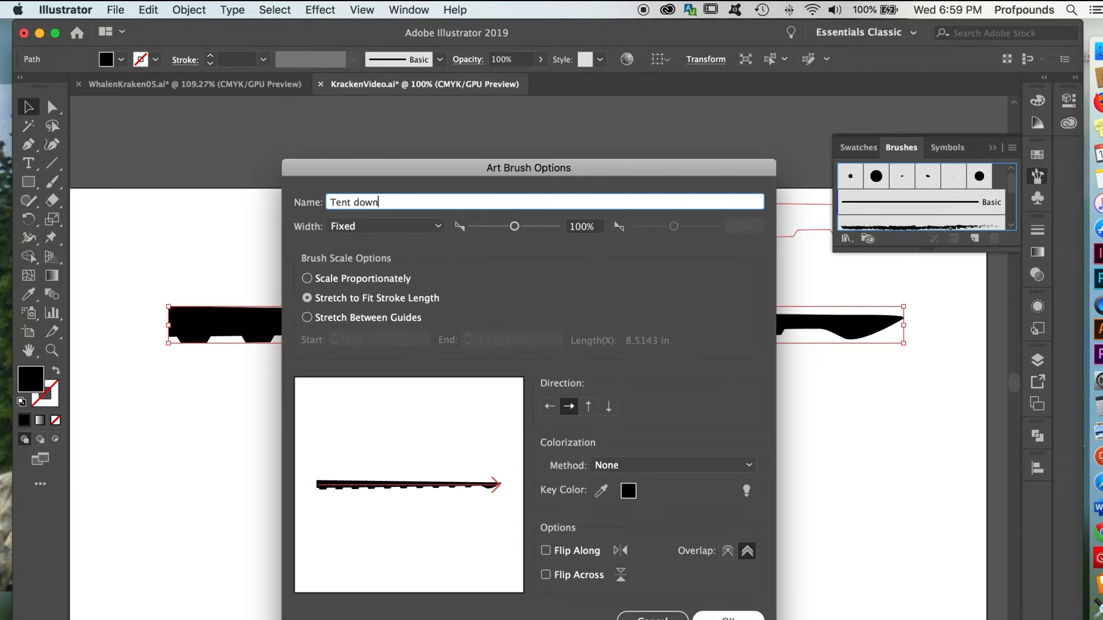
{"action": "left_click", "coordinate": [728, 618]}
Duplicate the tentacle directly above the original and reflect the copy across the horizontal axis so its suckers face up.
{"action": "left_click", "coordinate": [389, 322]}
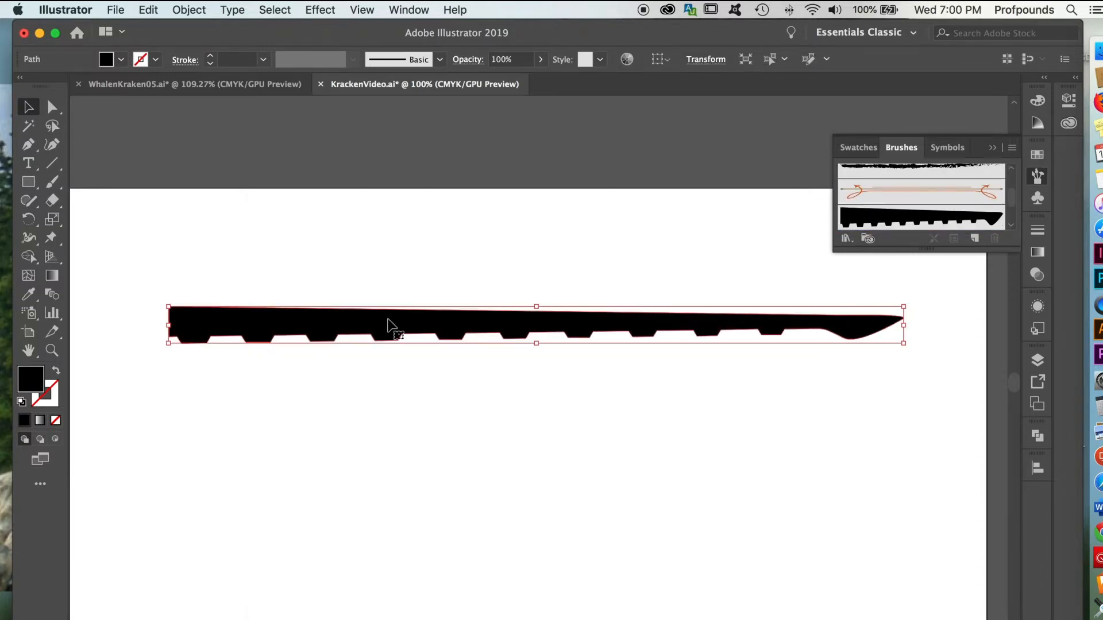
{"action": "mouse_move", "coordinate": [387, 320]}
{"action": "left_mouse_down"}
{"action": "mouse_move", "coordinate": [387, 251]}
{"action": "mouse_move", "coordinate": [389, 263]}
{"action": "left_mouse_up"}
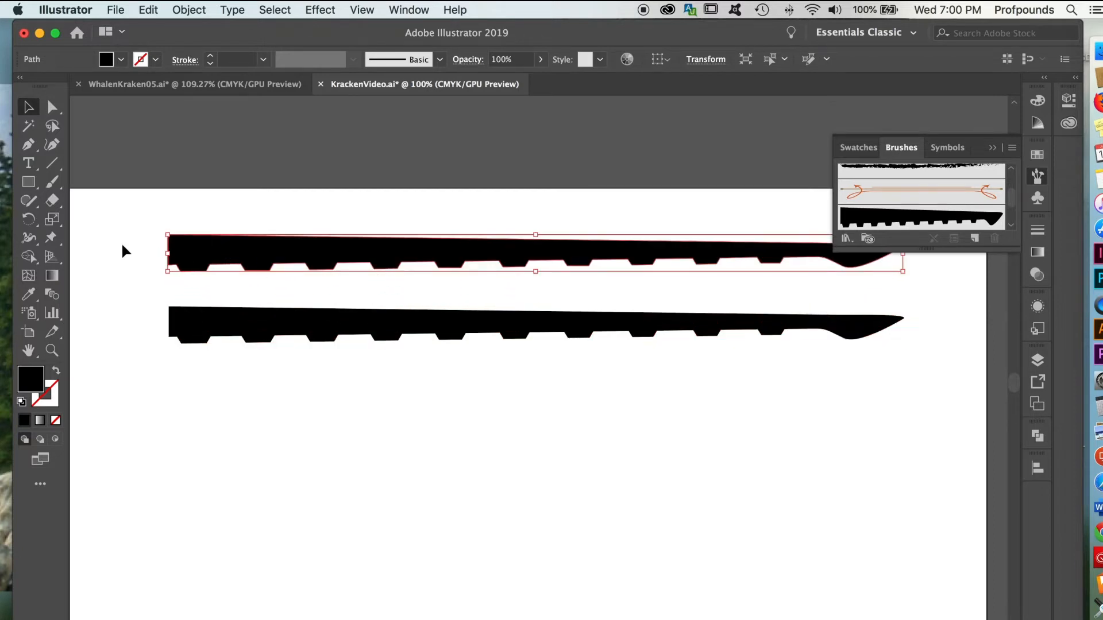
{"action": "left_click_drag", "start_coordinate": [28, 219], "coordinate": [86, 237]}
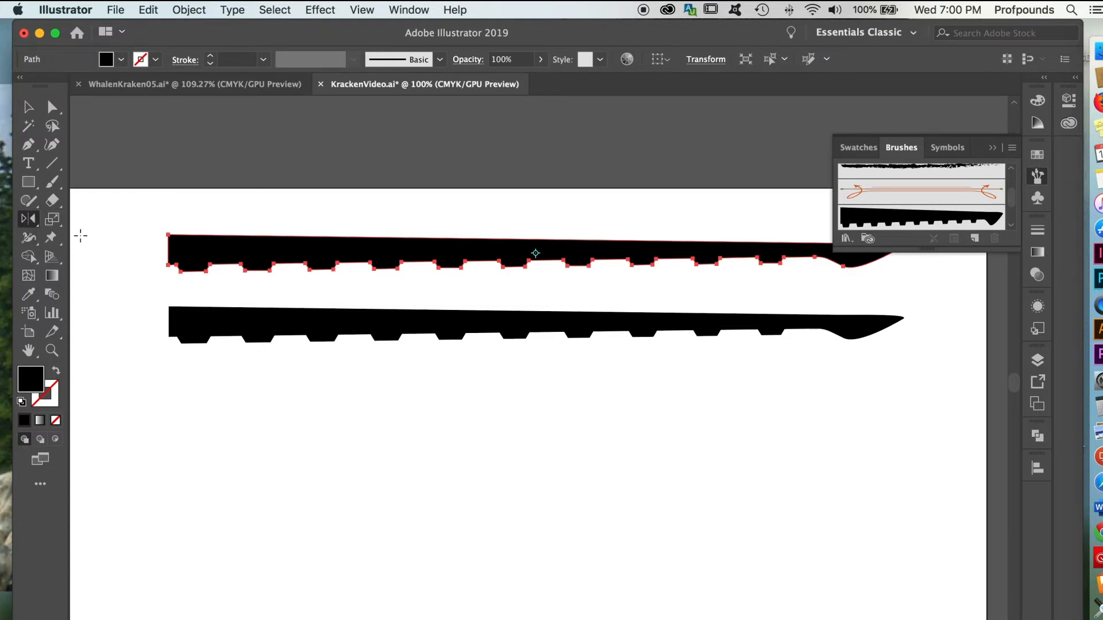
{"action": "double_click", "coordinate": [28, 219]}
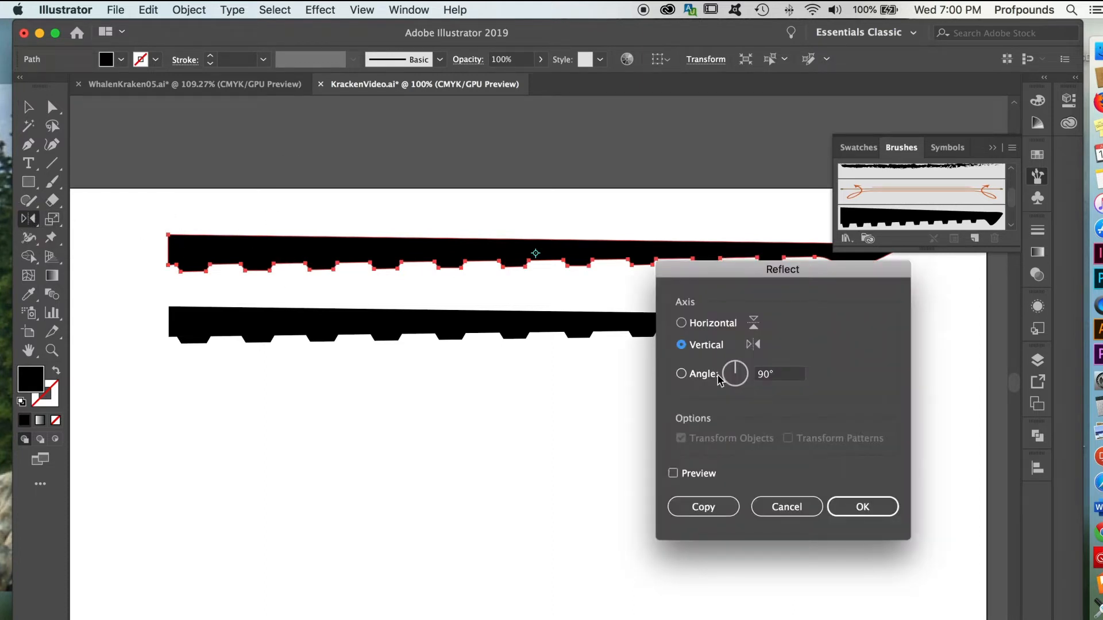
{"action": "left_click", "coordinate": [682, 324]}
{"action": "left_click", "coordinate": [864, 508]}
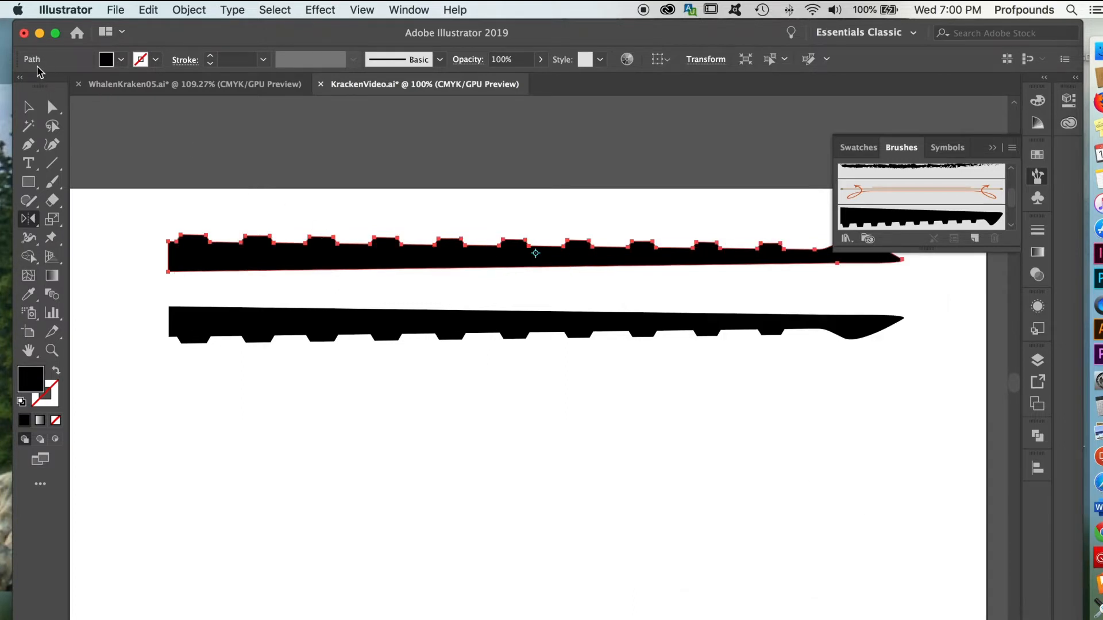
{"action": "left_click", "coordinate": [28, 106]}
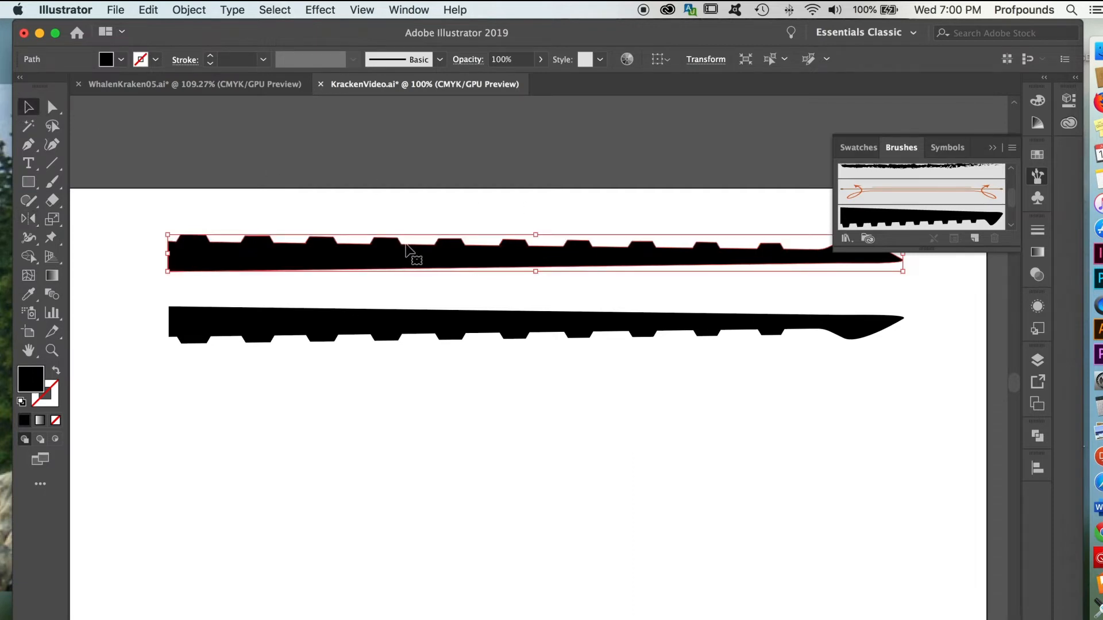
Create an Art Brush named "Tent up" from the reflected tentacle, keeping the default brush options.
{"action": "mouse_move", "coordinate": [401, 250]}
{"action": "left_mouse_down"}
{"action": "mouse_move", "coordinate": [915, 224]}
{"action": "mouse_move", "coordinate": [923, 205]}
{"action": "left_mouse_up"}
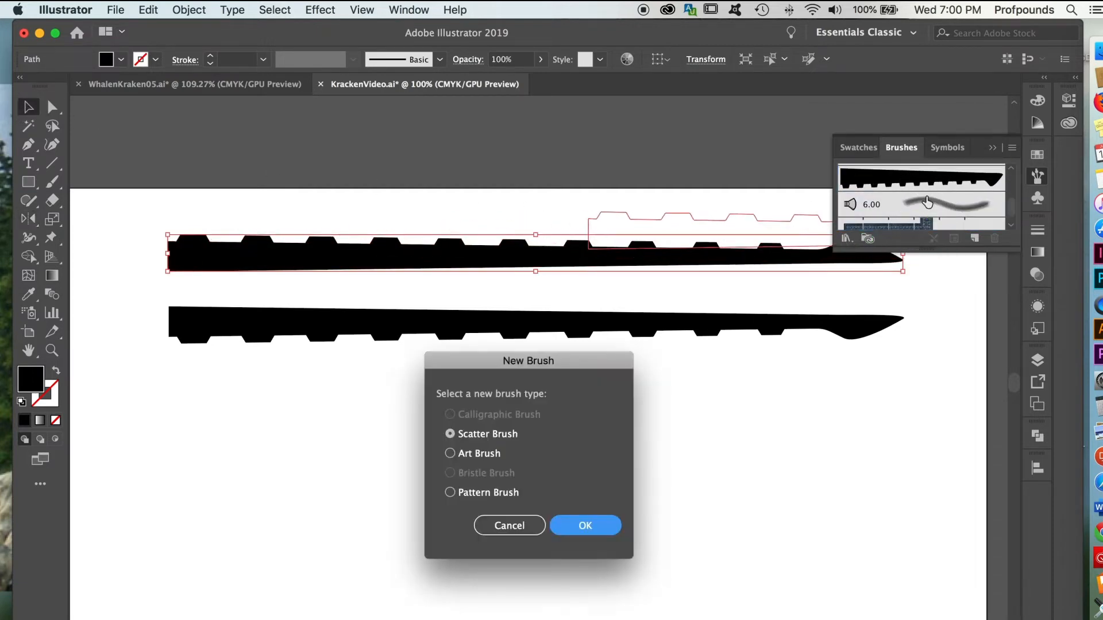
{"action": "left_click", "coordinate": [450, 453]}
{"action": "left_click", "coordinate": [585, 525]}
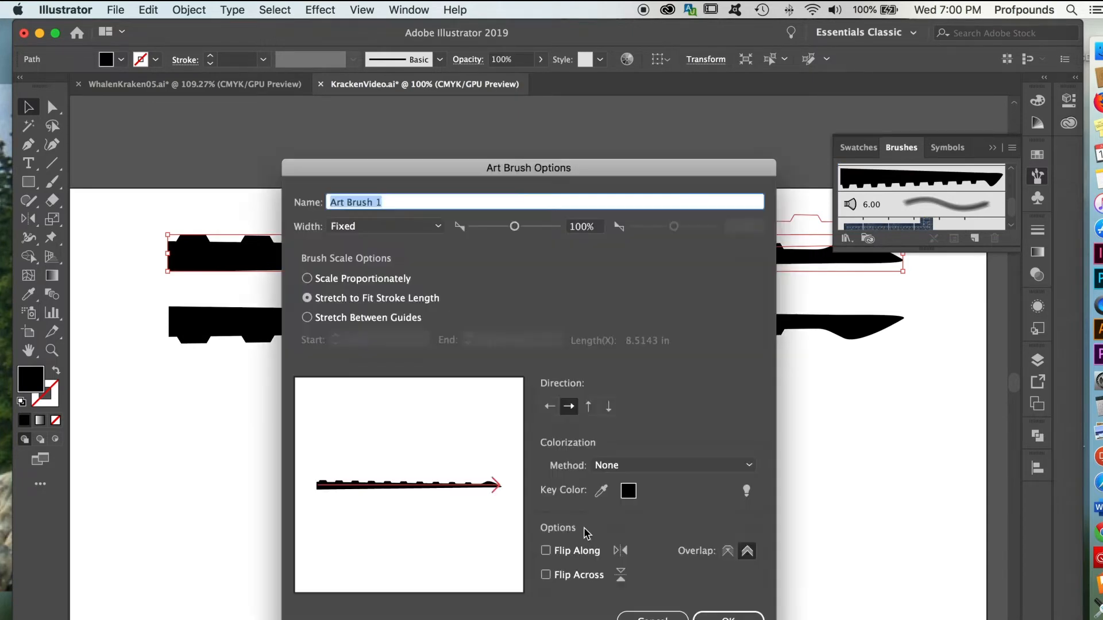
{"action": "type", "text": "Tent up"}
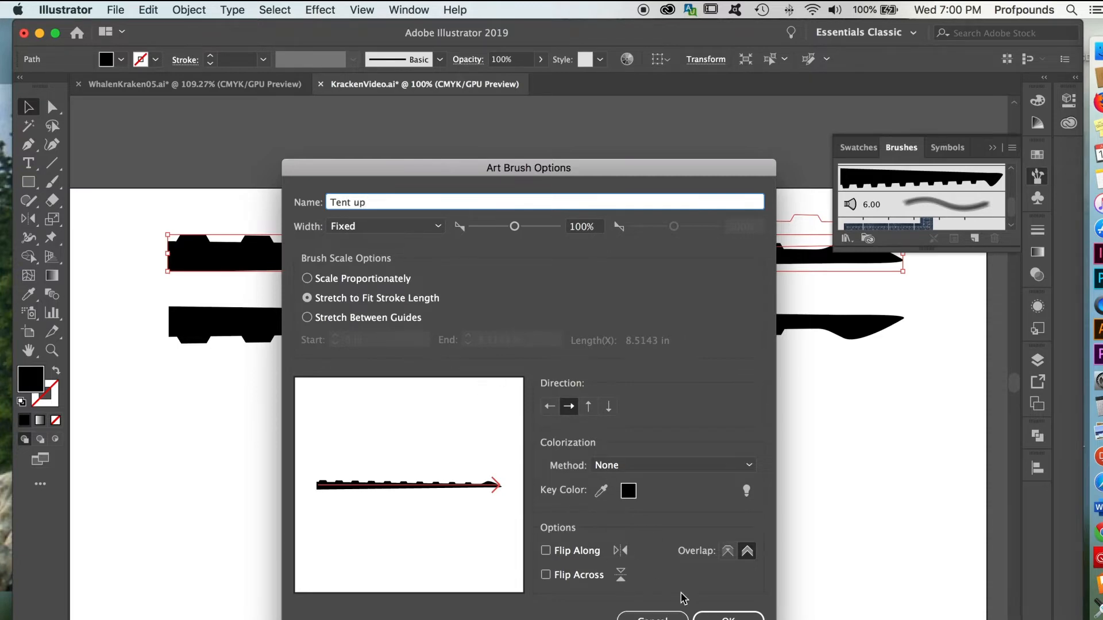
{"action": "left_click", "coordinate": [723, 616]}
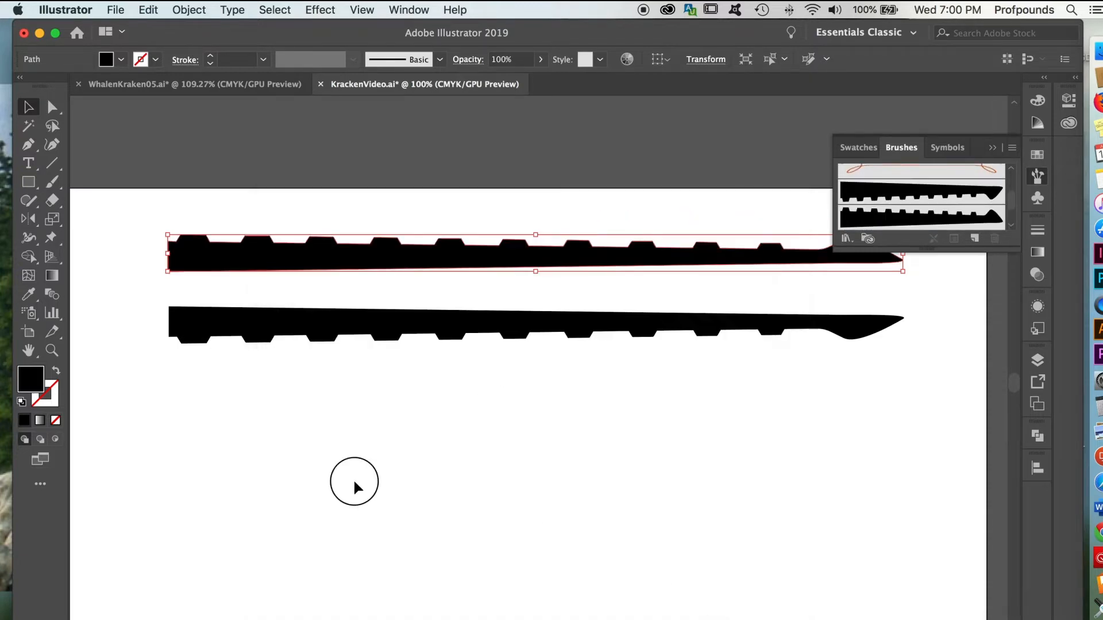
Draw an open S-shaped curve below the tentacles with the Pen tool and apply the Tent down brush to it.
{"action": "left_click", "coordinate": [354, 482]}
{"action": "left_click_drag", "start_coordinate": [382, 504], "coordinate": [336, 354]}
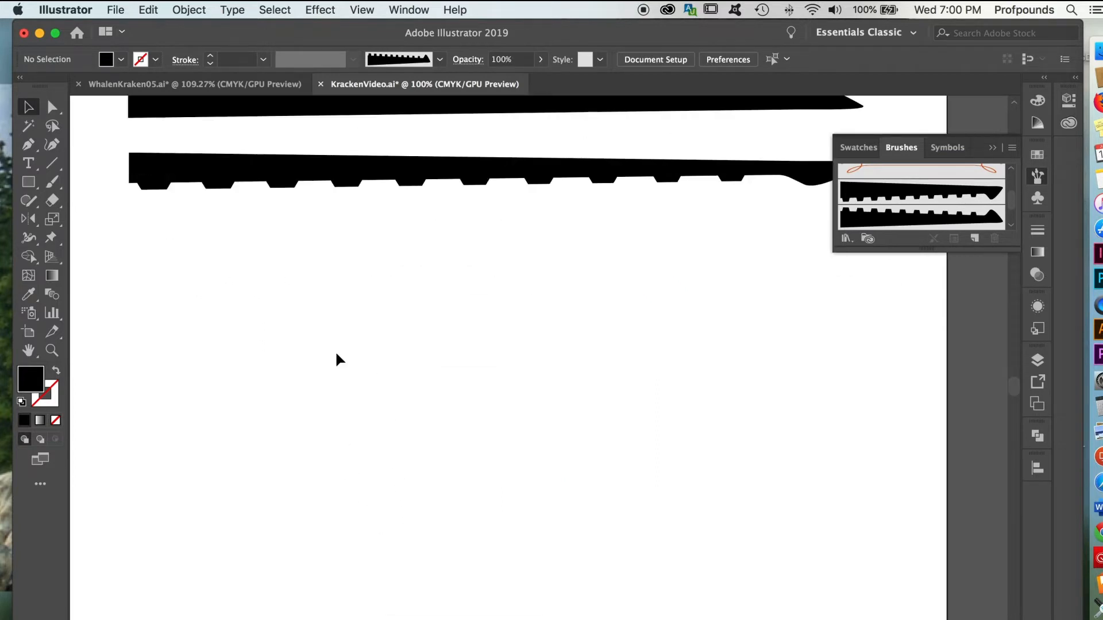
{"action": "left_click", "coordinate": [30, 149]}
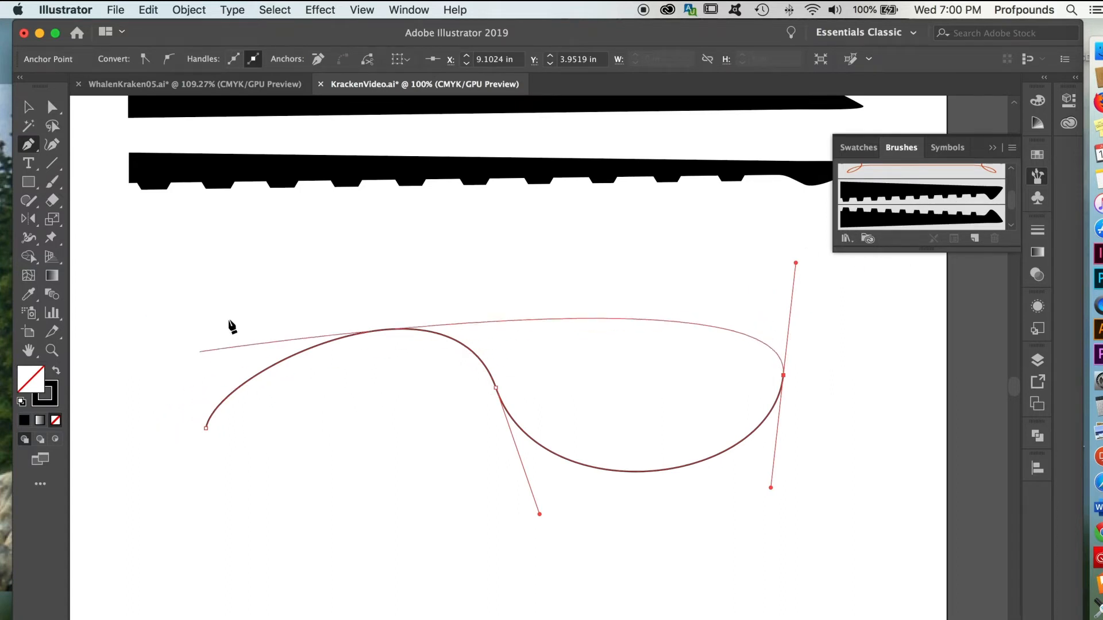
{"action": "left_click", "coordinate": [895, 198]}
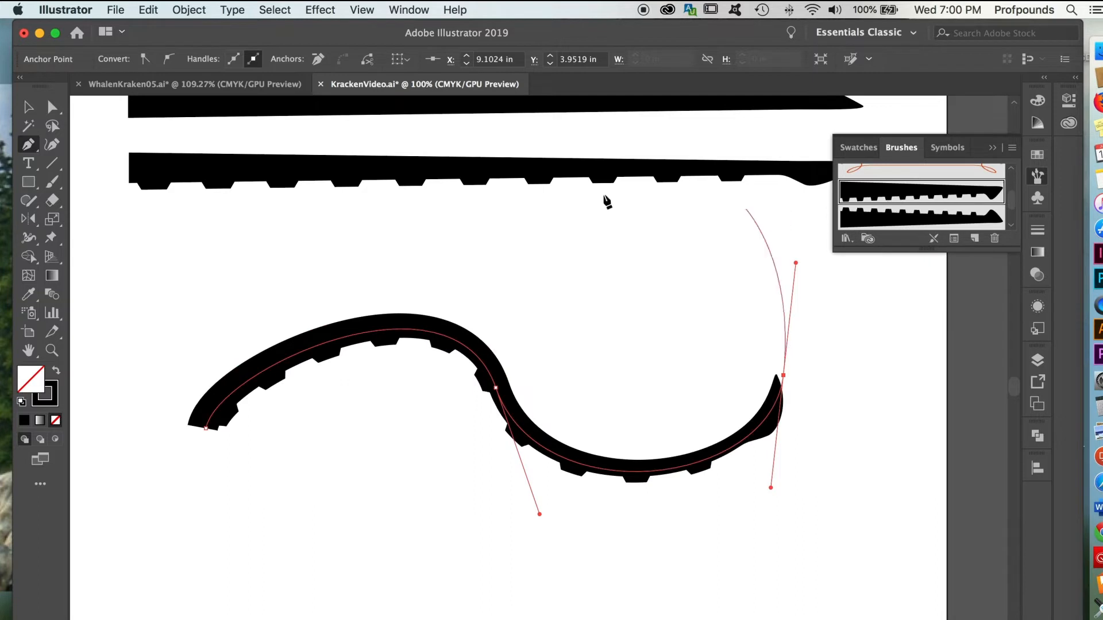
Reshape the brushed S-curve by adjusting the direction handles of its middle and end anchor points, and apply the Tent up brush.
{"action": "left_click", "coordinate": [50, 108]}
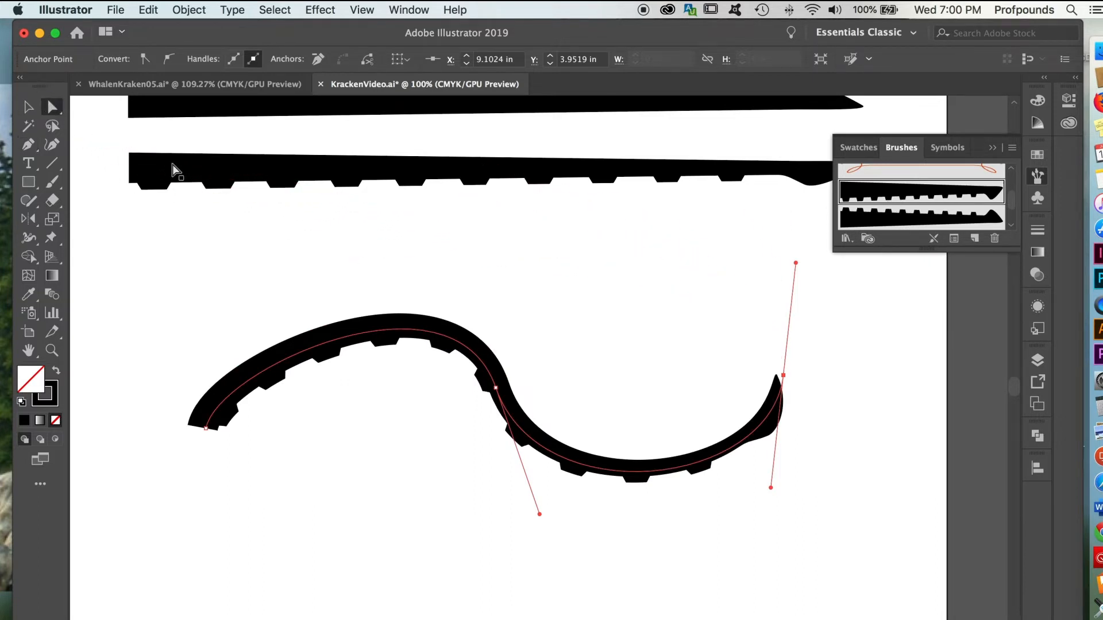
{"action": "left_click", "coordinate": [492, 403]}
{"action": "left_click", "coordinate": [495, 388]}
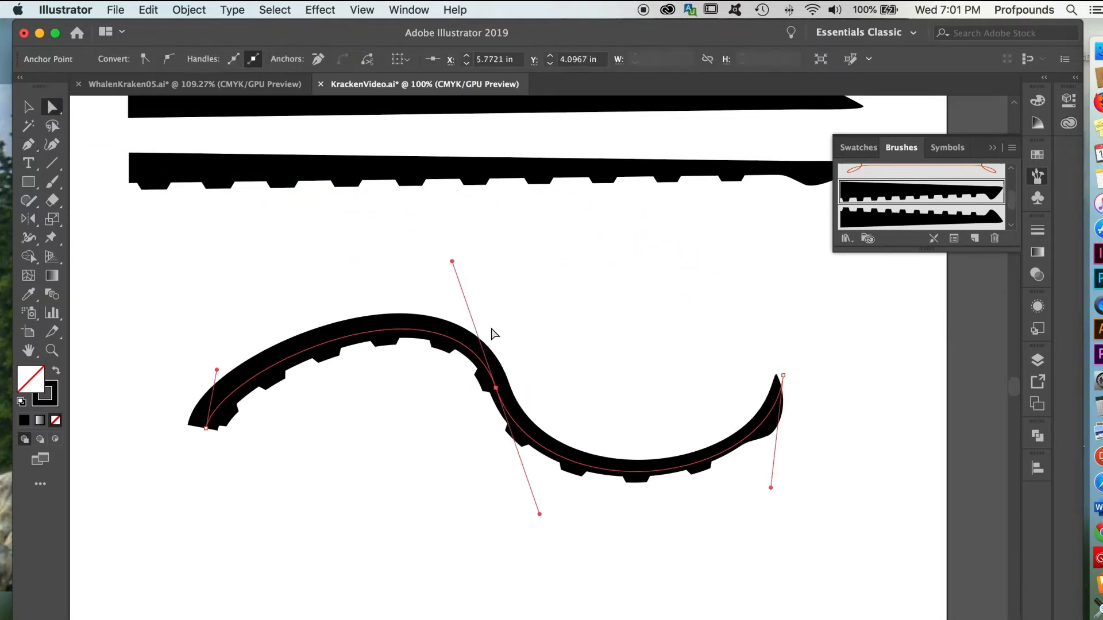
{"action": "left_click_drag", "start_coordinate": [540, 515], "coordinate": [498, 618]}
{"action": "left_click_drag", "start_coordinate": [771, 487], "coordinate": [840, 550]}
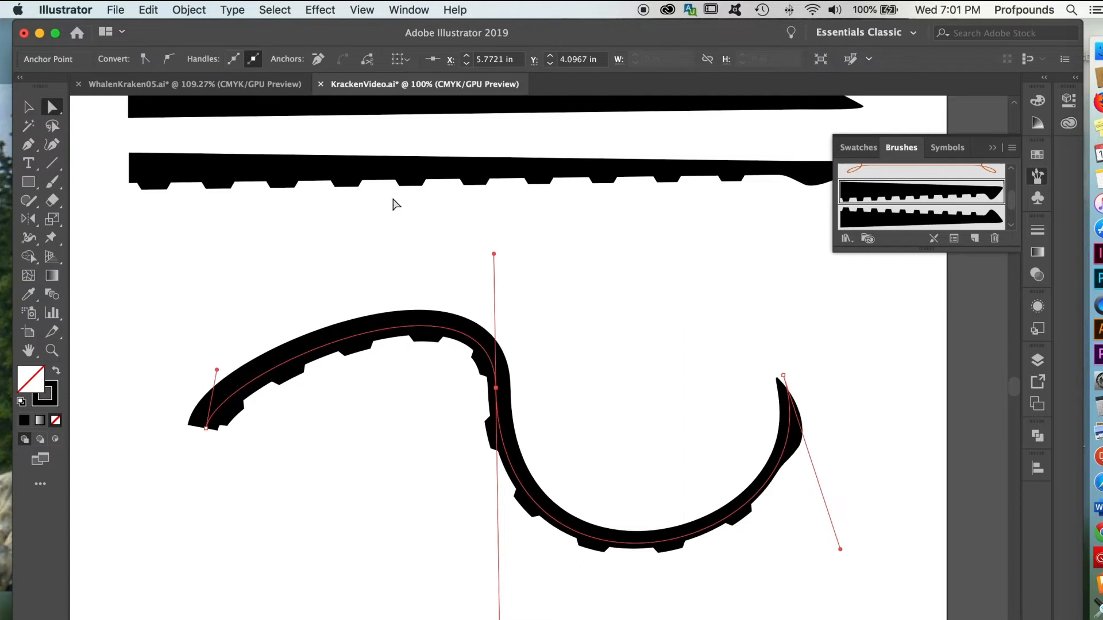
{"action": "left_click_drag", "start_coordinate": [494, 254], "coordinate": [393, 246]}
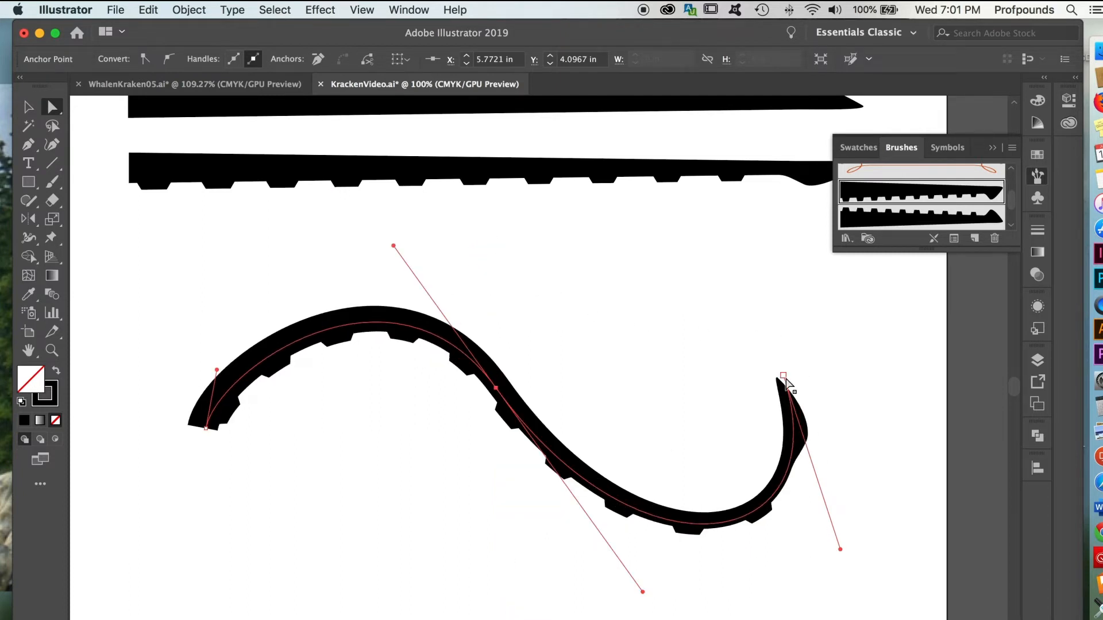
{"action": "left_click_drag", "start_coordinate": [840, 551], "coordinate": [840, 366]}
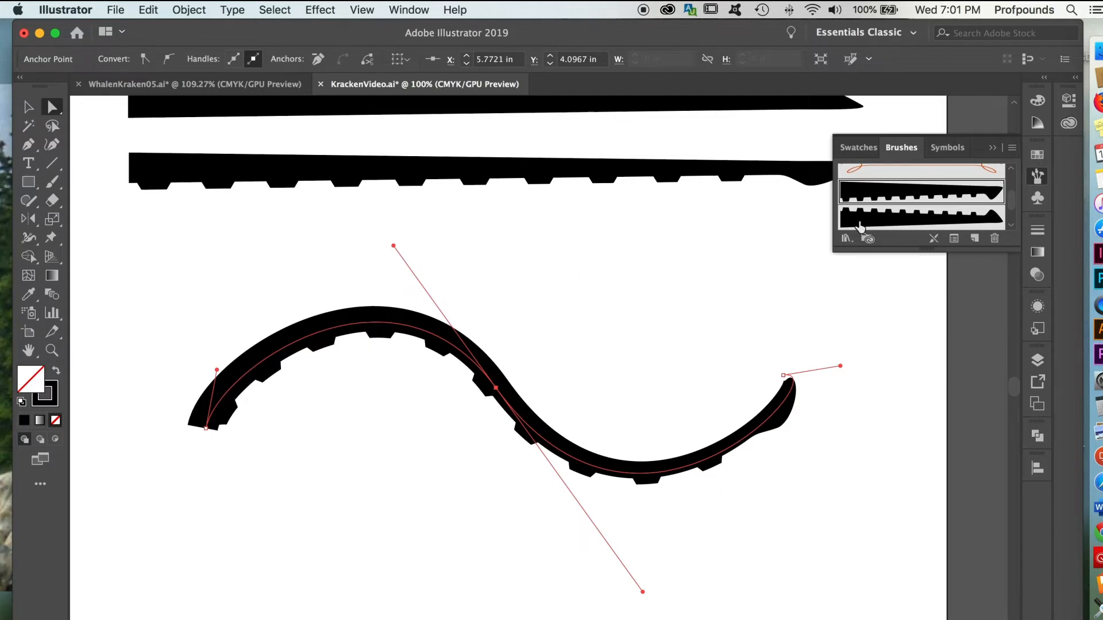
{"action": "left_click", "coordinate": [883, 222]}
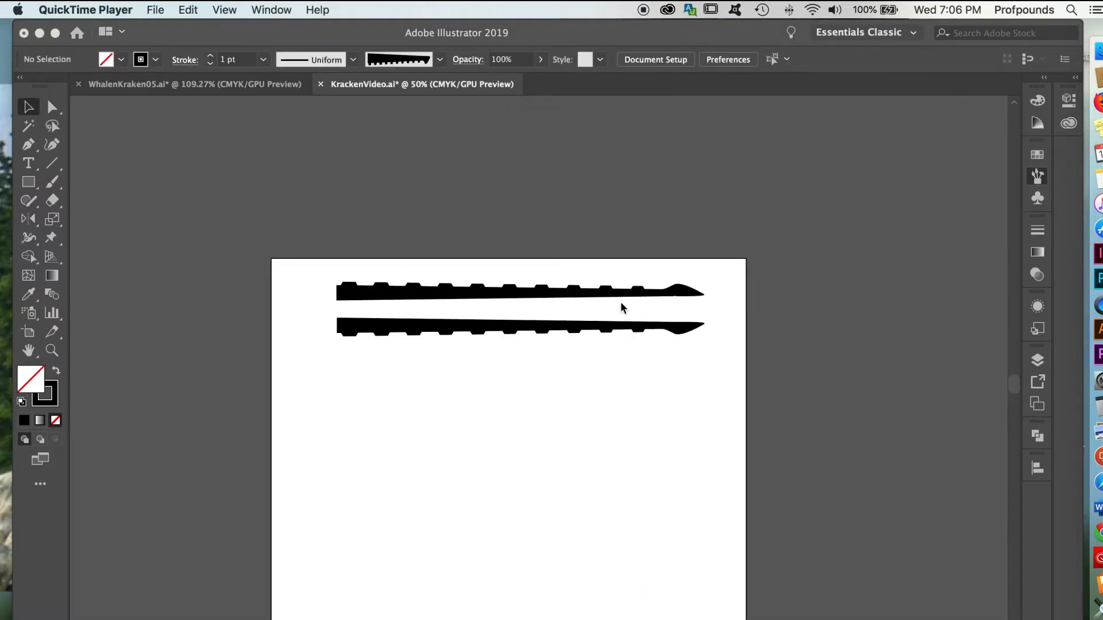
Move both tentacle shapes together off the artboard, into the empty area above it.
{"action": "left_click", "coordinate": [532, 318]}
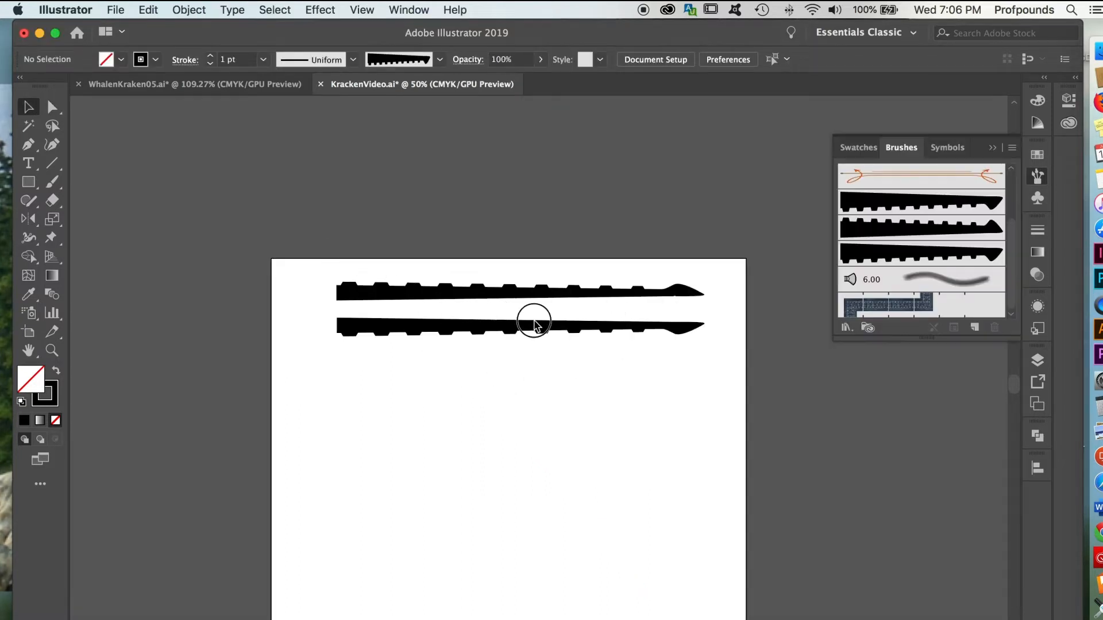
{"action": "mouse_move", "coordinate": [322, 269]}
{"action": "left_mouse_down"}
{"action": "mouse_move", "coordinate": [714, 352]}
{"action": "mouse_move", "coordinate": [682, 308]}
{"action": "mouse_move", "coordinate": [666, 188]}
{"action": "left_mouse_up"}
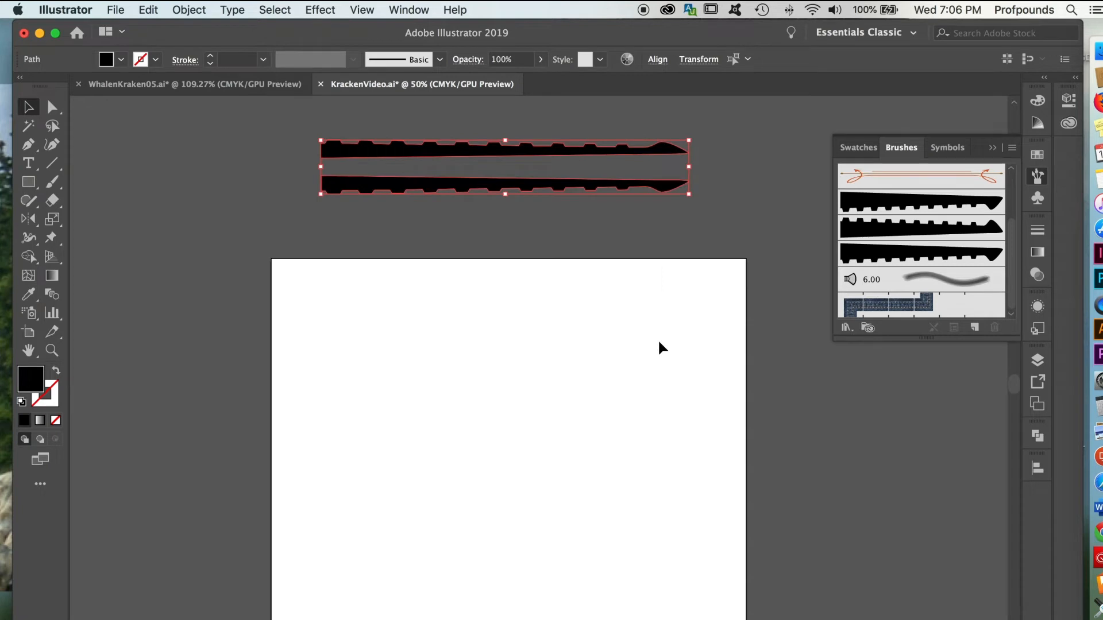
{"action": "key", "text": "super+0"}
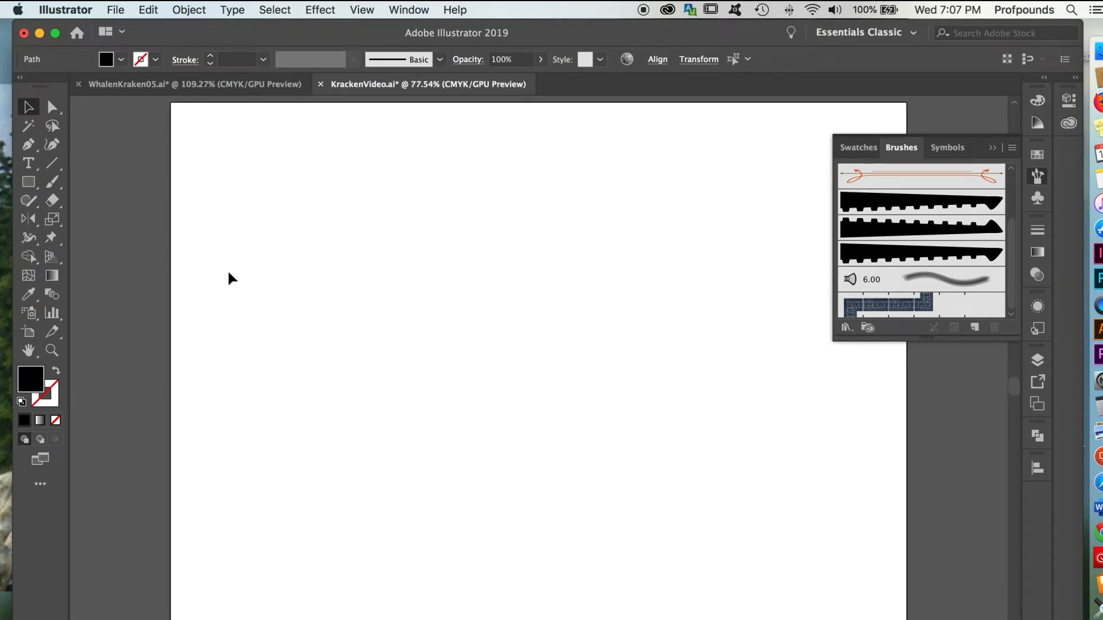
{"action": "key", "text": "p"}
{"action": "left_click_drag", "start_coordinate": [312, 379], "coordinate": [305, 299]}
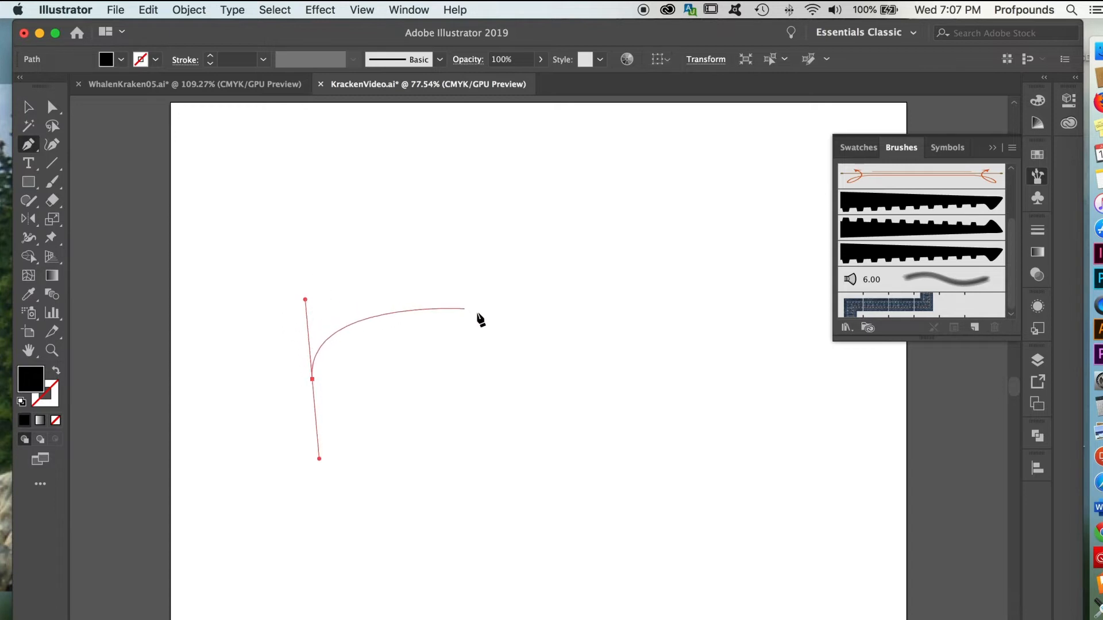
{"action": "left_click_drag", "start_coordinate": [485, 317], "coordinate": [494, 422]}
{"action": "left_click_drag", "start_coordinate": [658, 389], "coordinate": [704, 262]}
{"action": "left_click", "coordinate": [56, 371]}
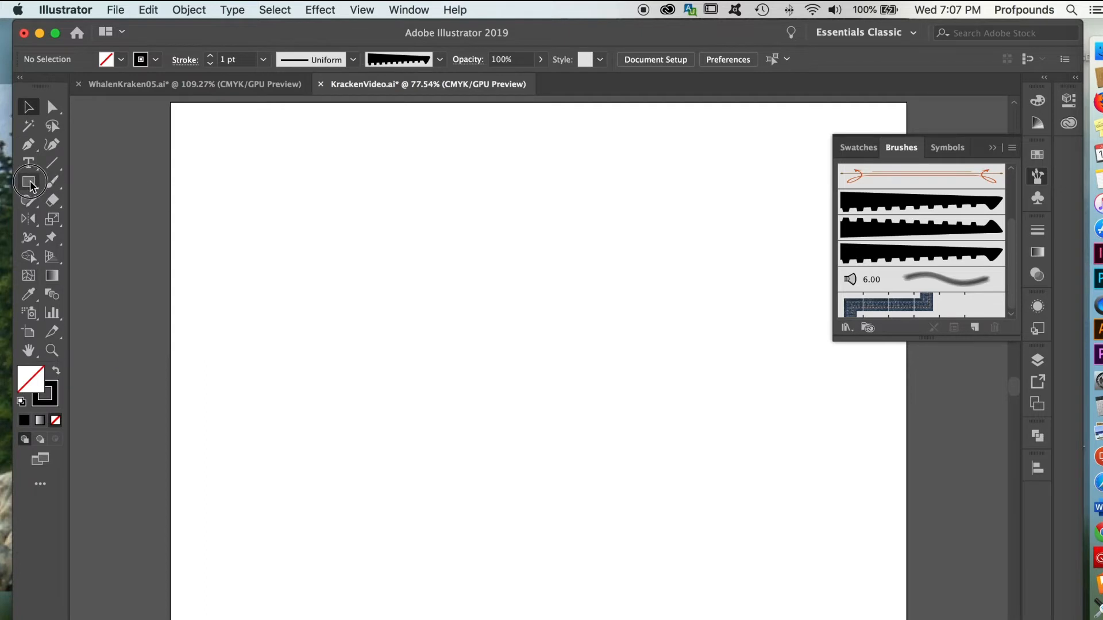
Draw a large circle with the Ellipse tool in the middle of the artboard and delete its right anchor point.
{"action": "left_click", "coordinate": [29, 182]}
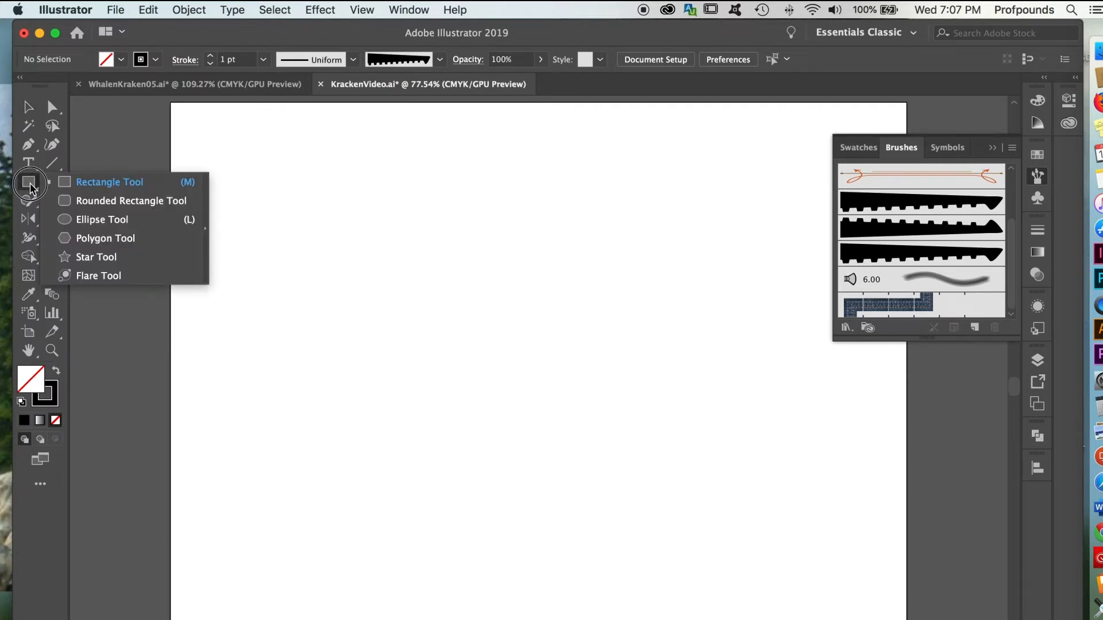
{"action": "left_click", "coordinate": [87, 220]}
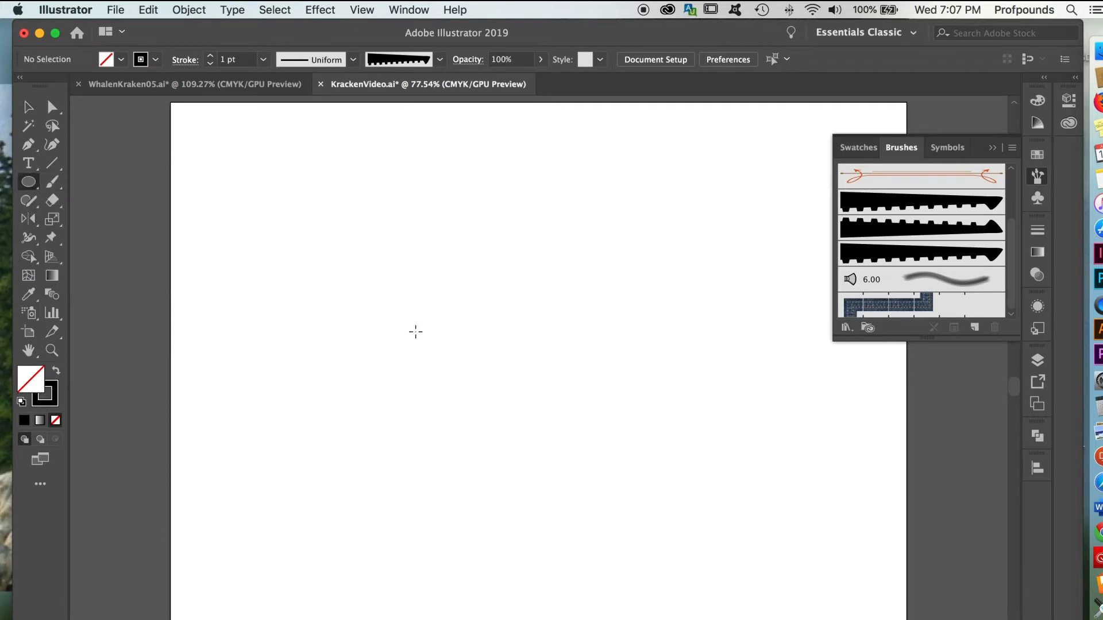
{"action": "left_click_drag", "start_coordinate": [379, 247], "coordinate": [620, 488]}
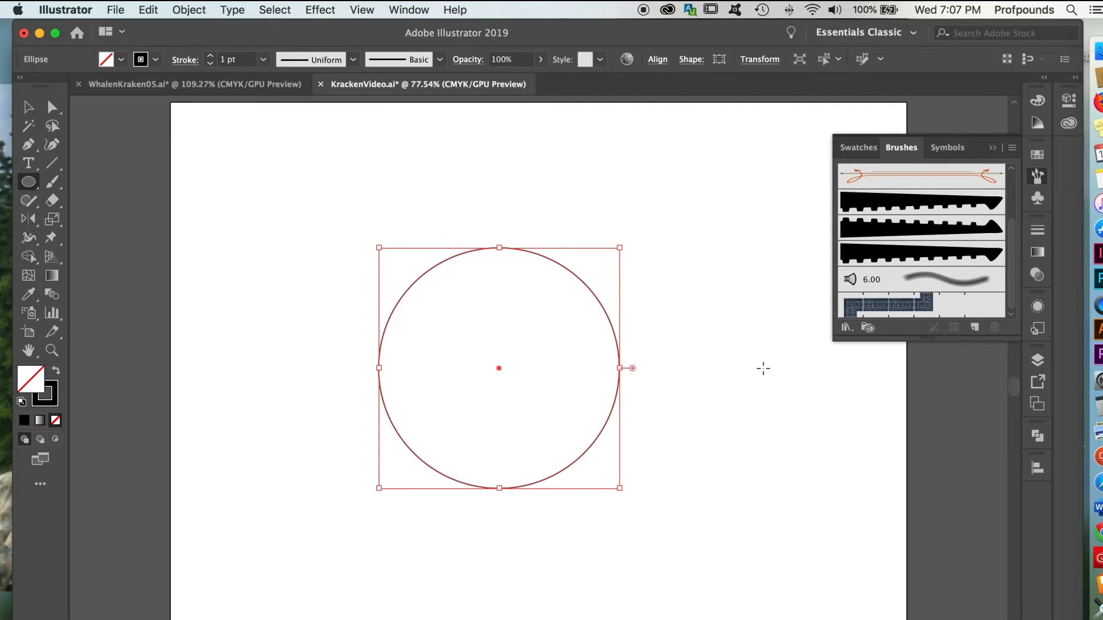
{"action": "left_click", "coordinate": [51, 108]}
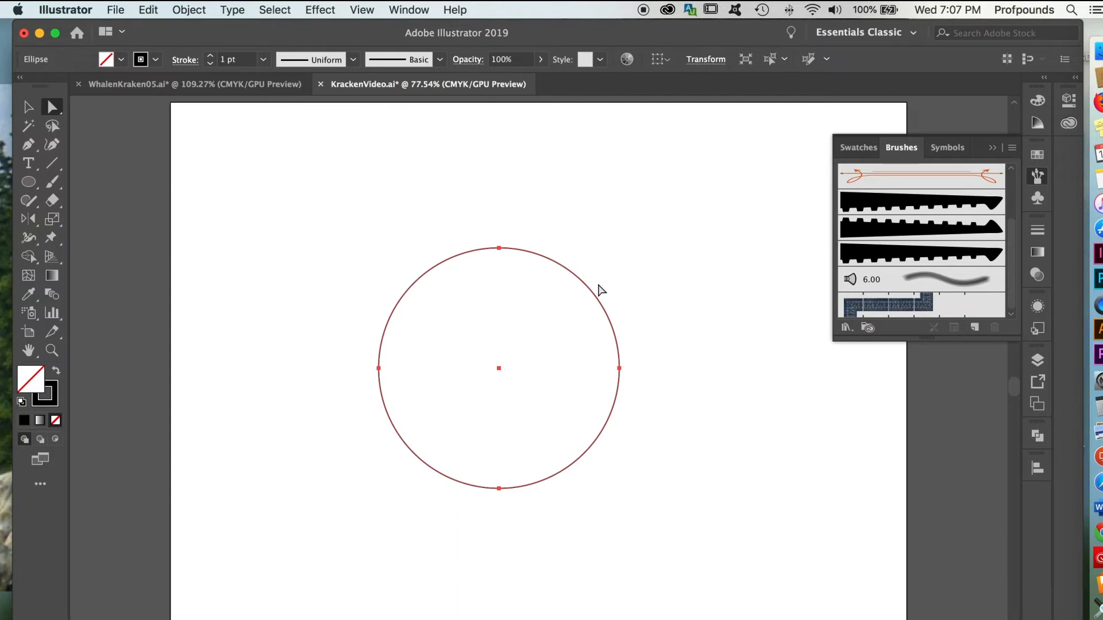
{"action": "left_click_drag", "start_coordinate": [653, 334], "coordinate": [596, 396]}
{"action": "key", "text": "Delete"}
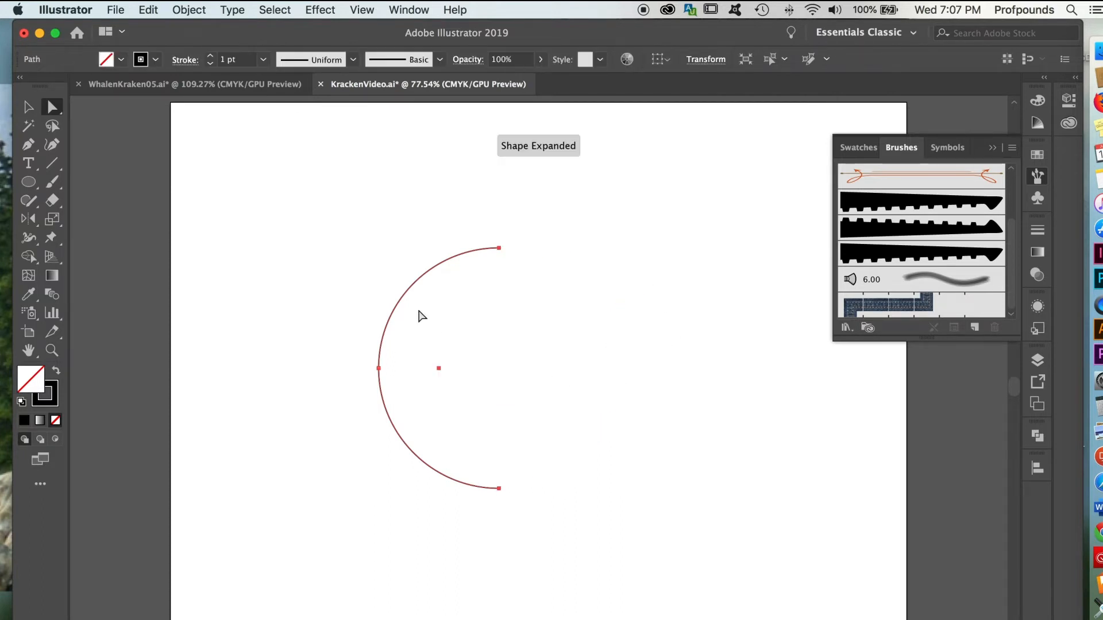
Draw a smaller circle to the right of the large half-circle and delete its left anchor point.
{"action": "left_click", "coordinate": [28, 182]}
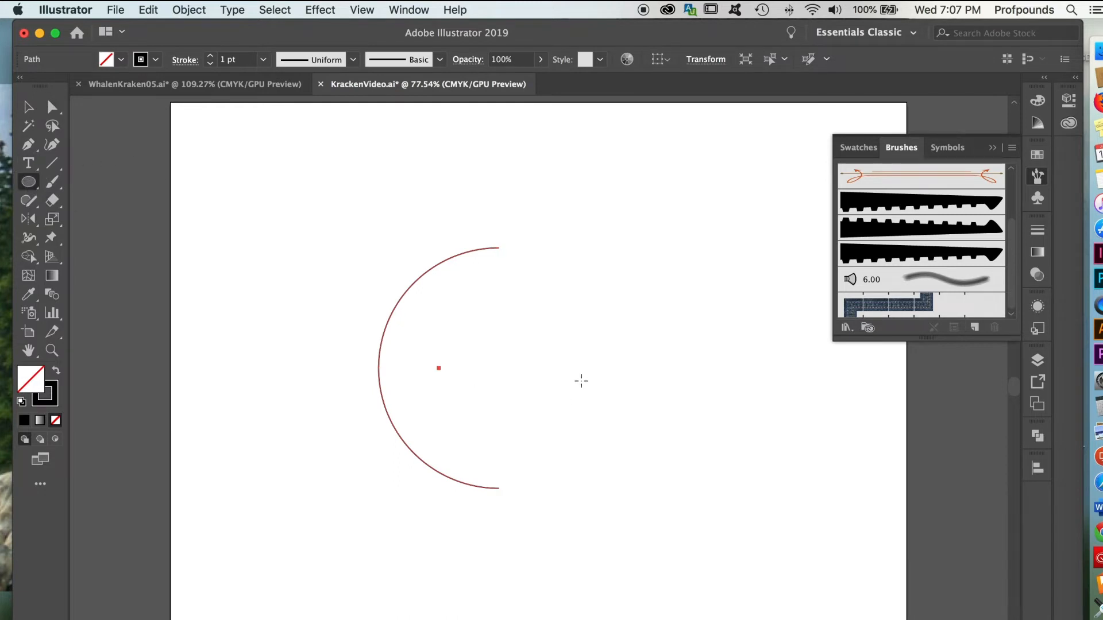
{"action": "left_click_drag", "start_coordinate": [555, 344], "coordinate": [696, 481]}
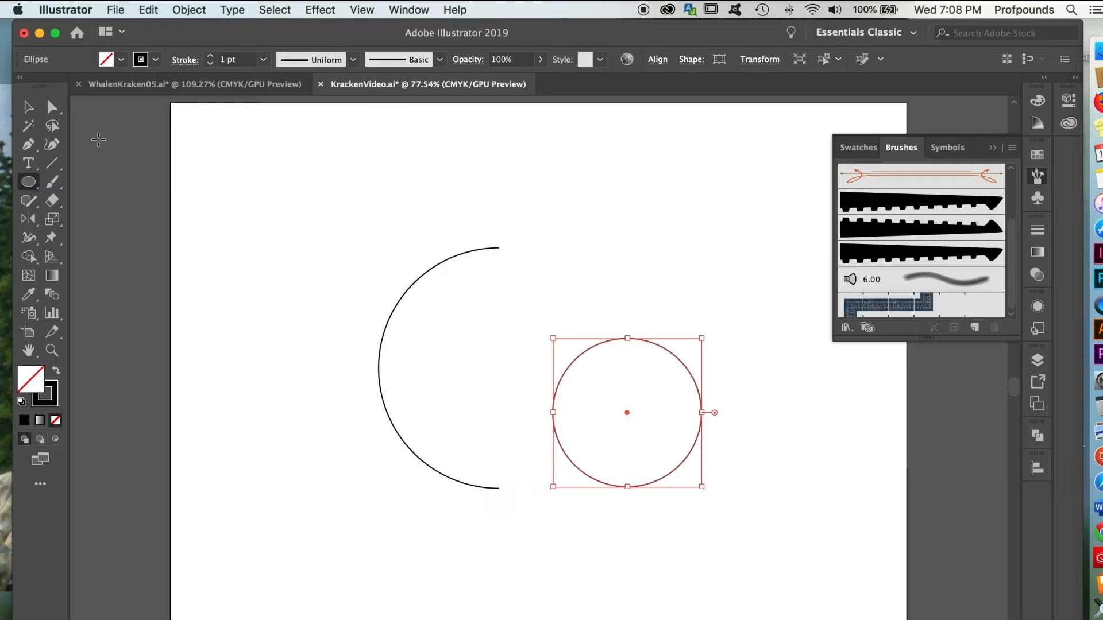
{"action": "left_click", "coordinate": [52, 107]}
{"action": "left_click_drag", "start_coordinate": [529, 395], "coordinate": [574, 448]}
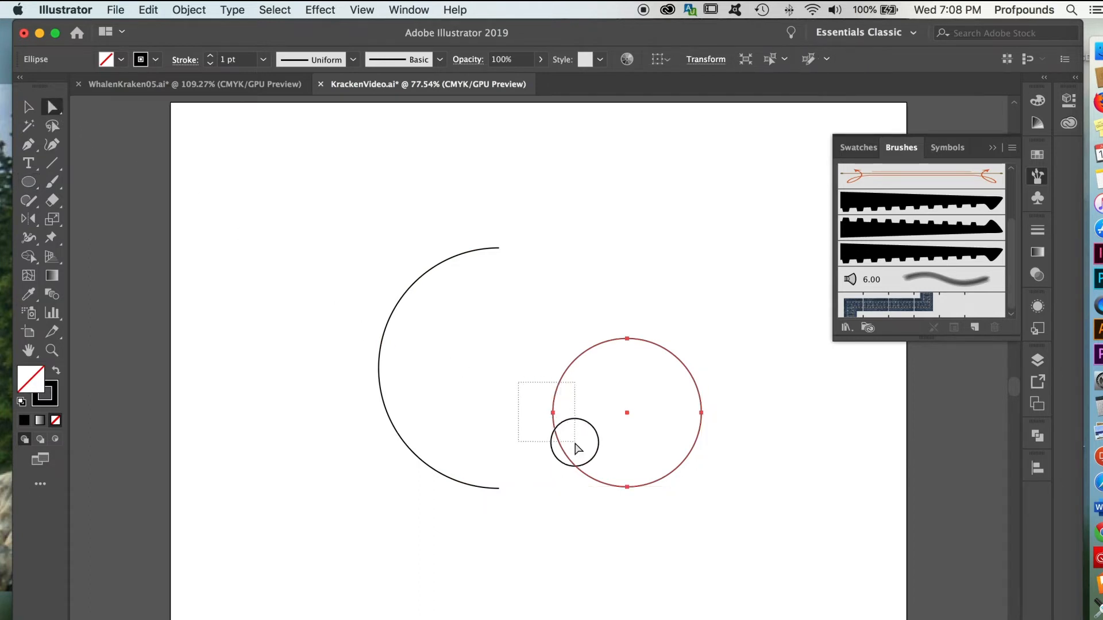
{"action": "key", "text": "Delete"}
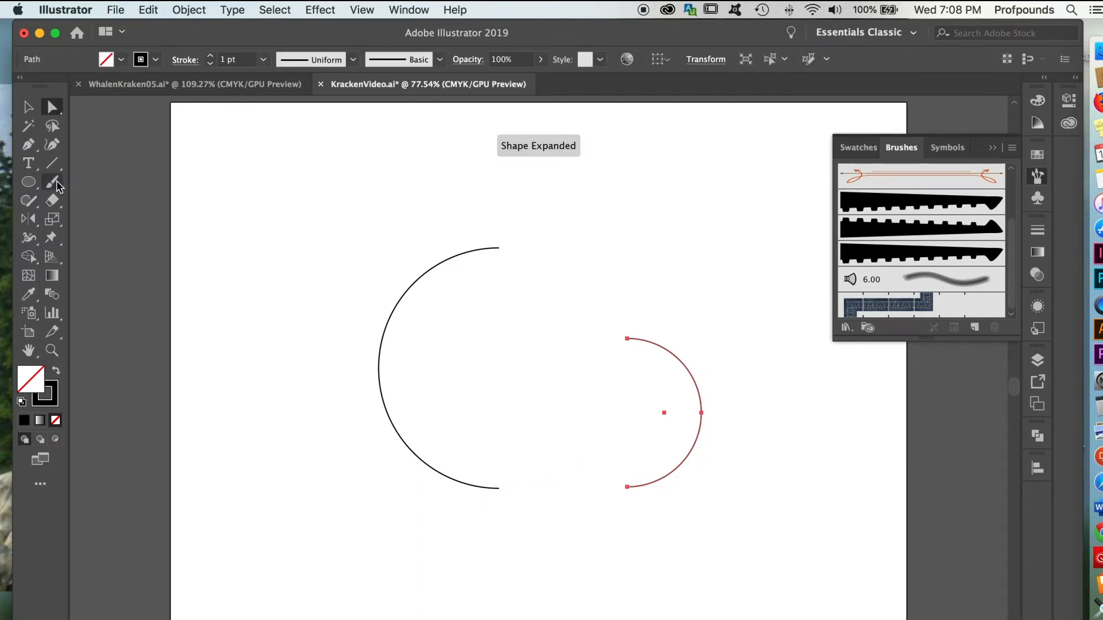
Move the small half-circle so its lower endpoint meets the large half-circle's lower endpoint, aligning them precisely in Outline view.
{"action": "left_click", "coordinate": [29, 108]}
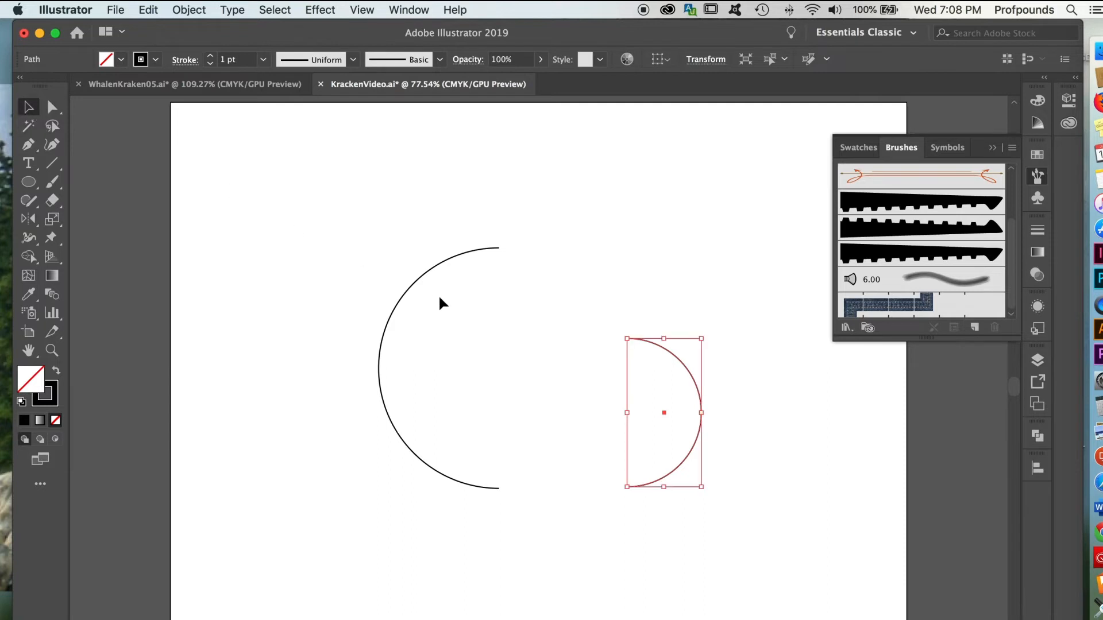
{"action": "left_click_drag", "start_coordinate": [665, 346], "coordinate": [538, 351]}
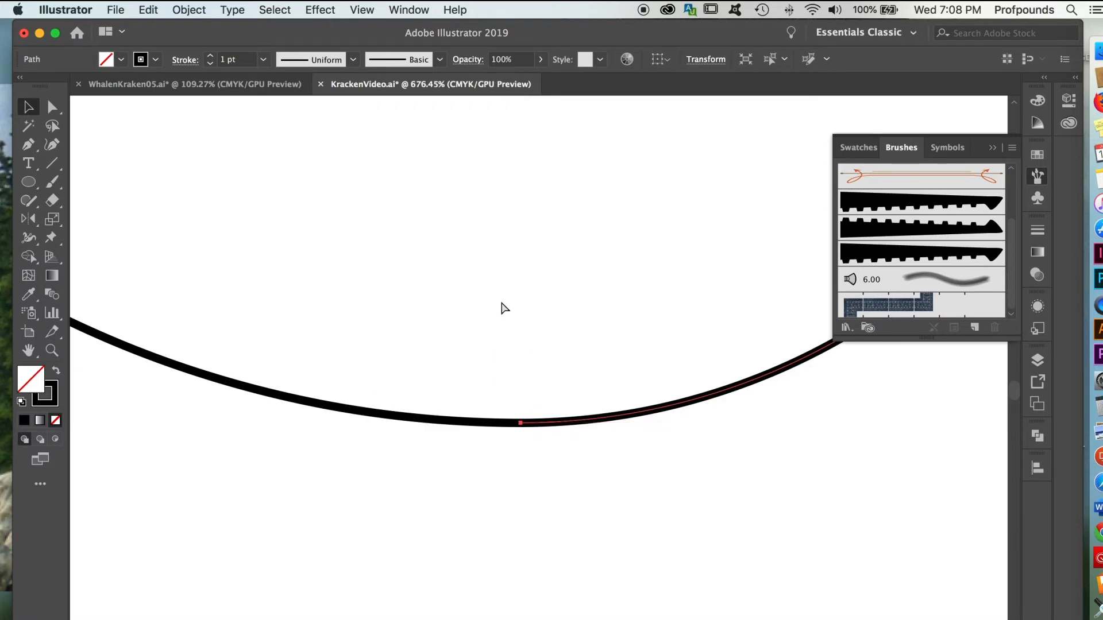
{"action": "key", "text": "super+y"}
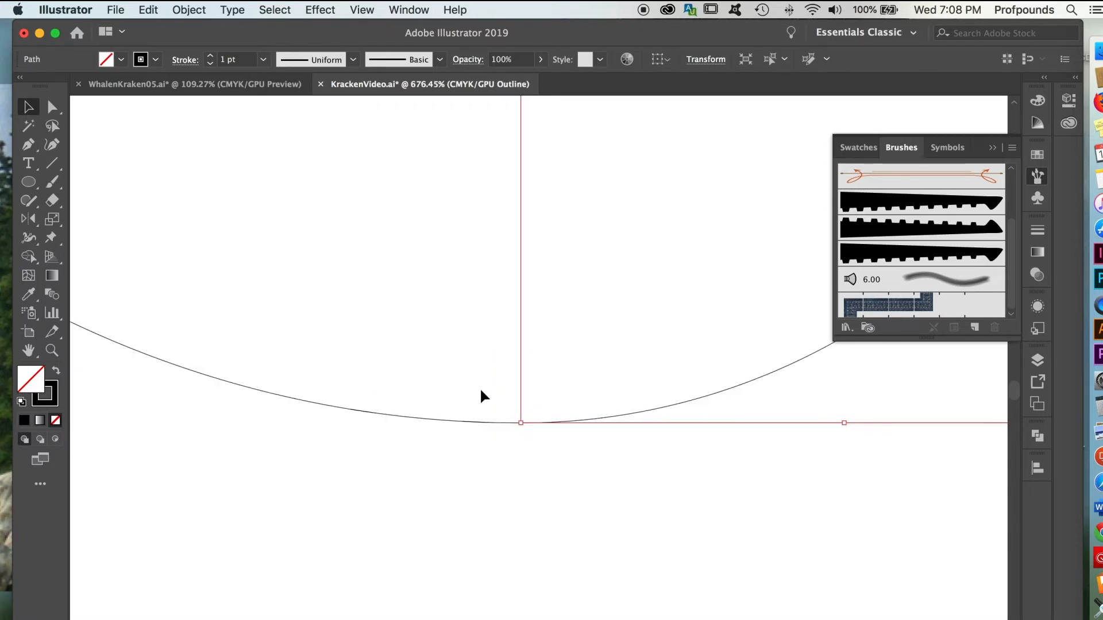
{"action": "left_click_drag", "start_coordinate": [514, 418], "coordinate": [707, 494]}
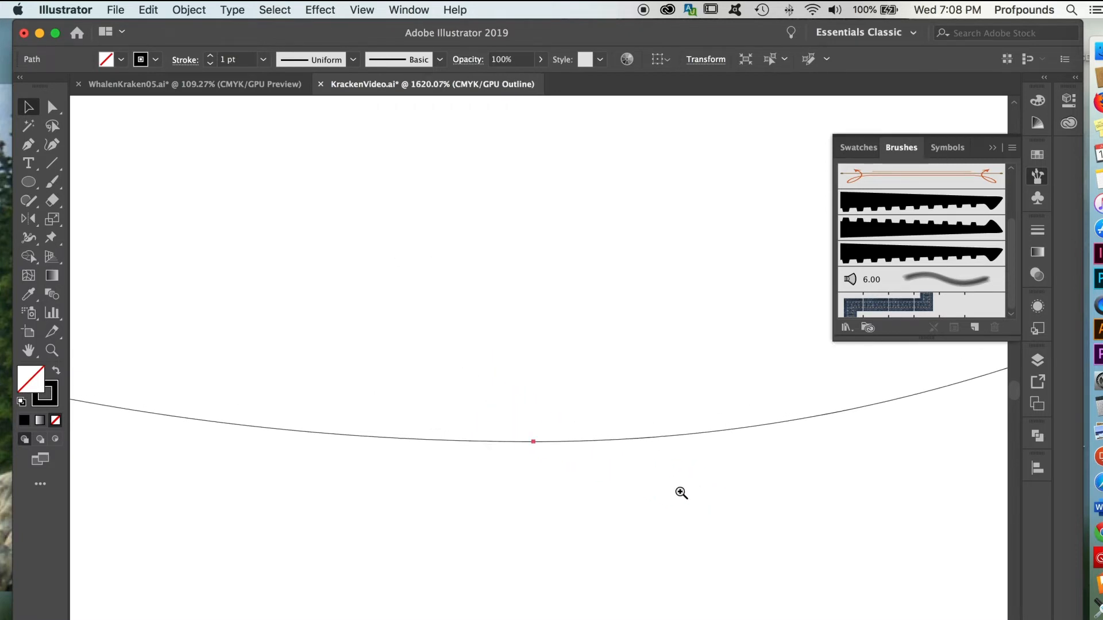
{"action": "left_click", "coordinate": [470, 305]}
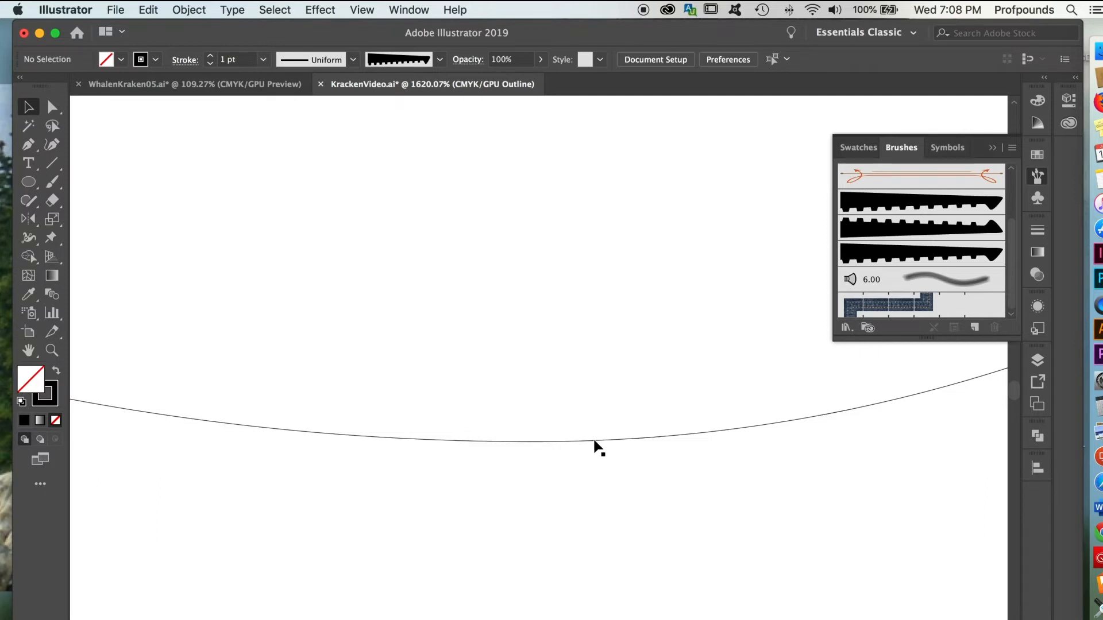
{"action": "left_click_drag", "start_coordinate": [594, 442], "coordinate": [632, 424]}
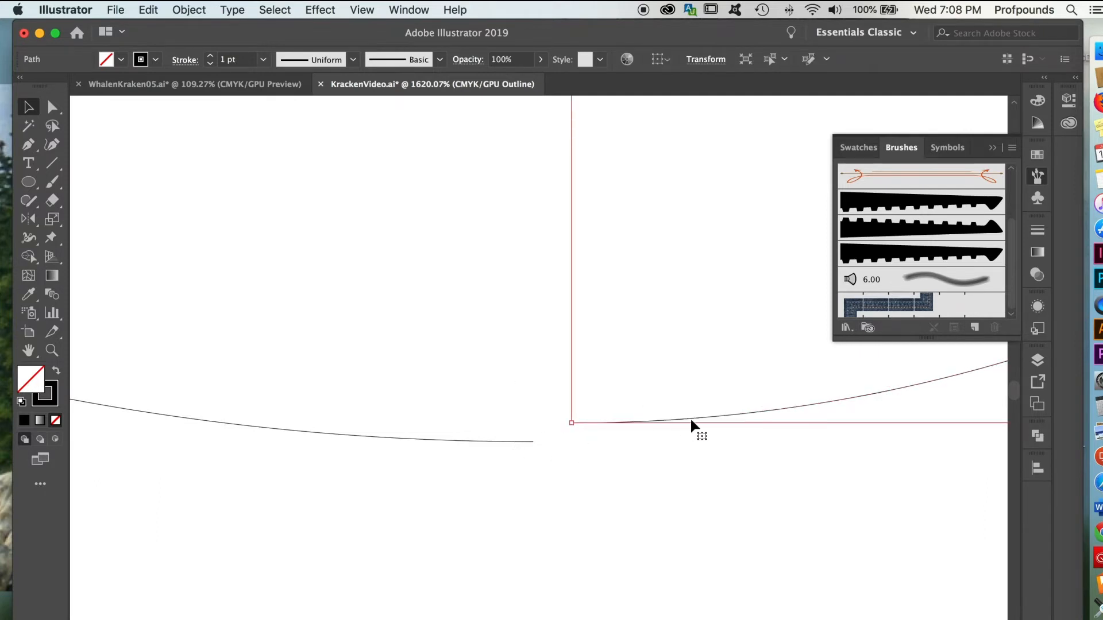
{"action": "left_click_drag", "start_coordinate": [711, 419], "coordinate": [674, 437]}
Average the two coinciding lower endpoints on both axes and join them into one continuous spiral path.
{"action": "key", "text": "a"}
{"action": "left_click", "coordinate": [189, 10]}
{"action": "mouse_move", "coordinate": [193, 343]}
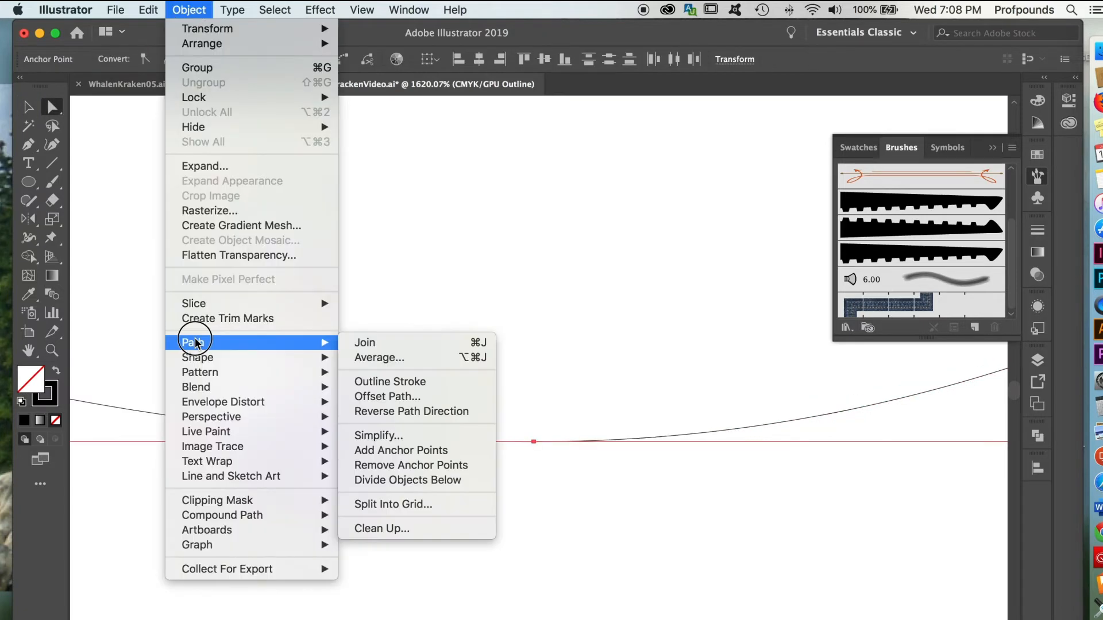
{"action": "left_click", "coordinate": [388, 356]}
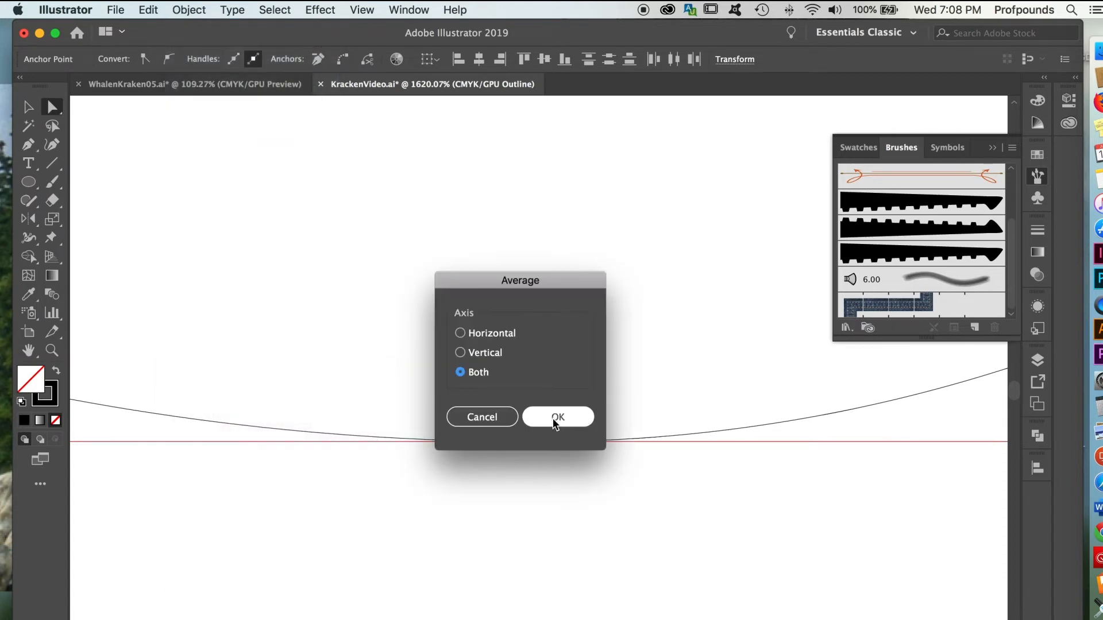
{"action": "left_click", "coordinate": [558, 418]}
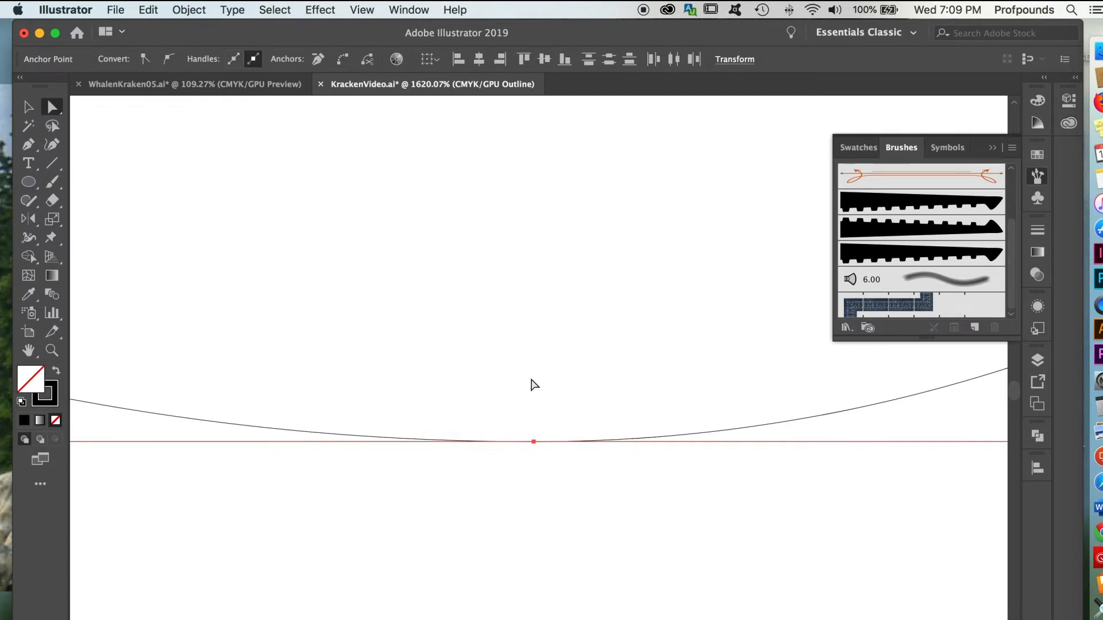
{"action": "left_click", "coordinate": [189, 10]}
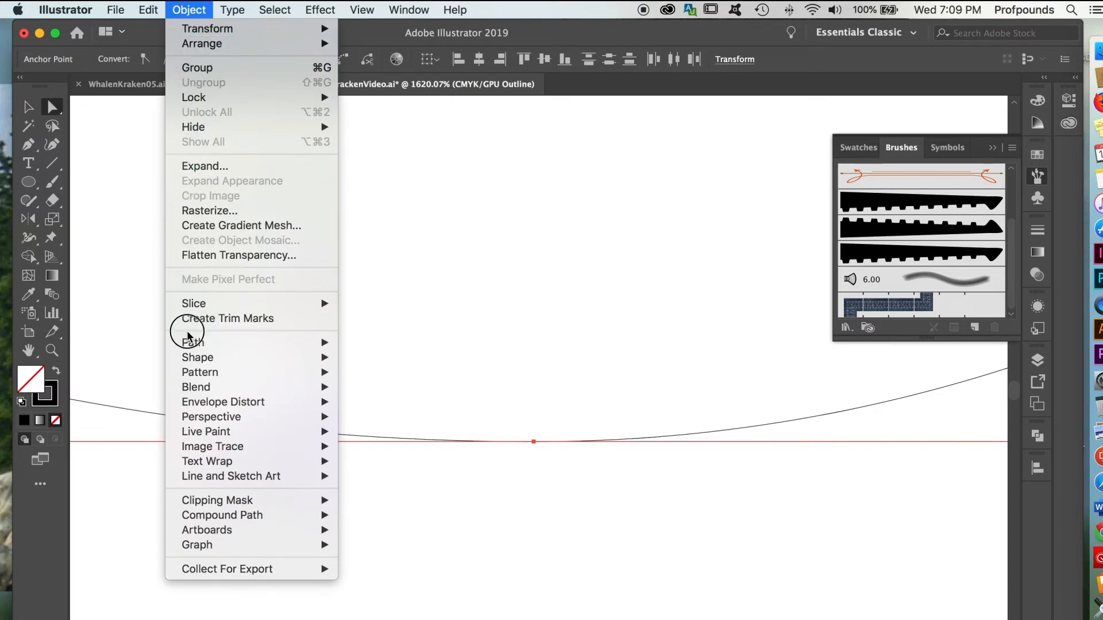
{"action": "mouse_move", "coordinate": [187, 342]}
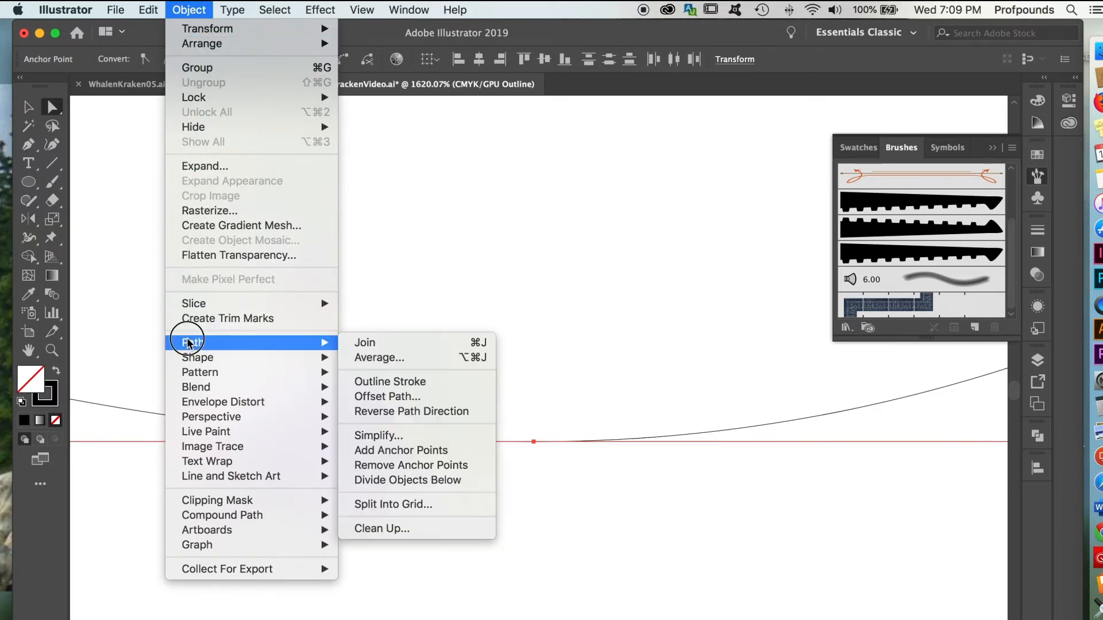
{"action": "left_click", "coordinate": [365, 345]}
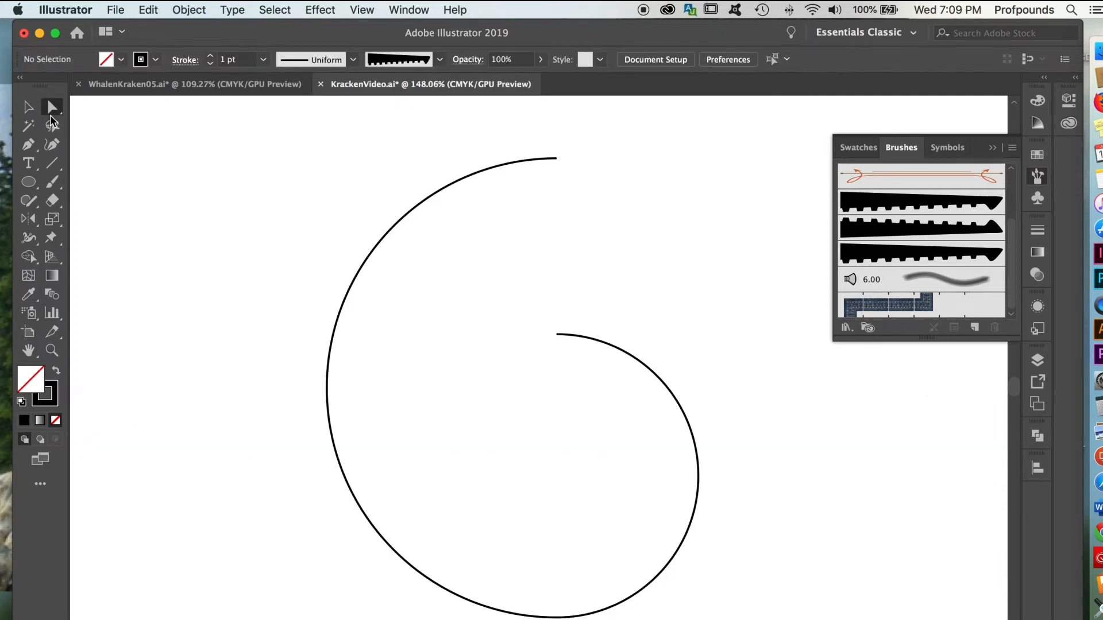
Apply the Tent up brush to the joined spiral path.
{"action": "left_click", "coordinate": [29, 108]}
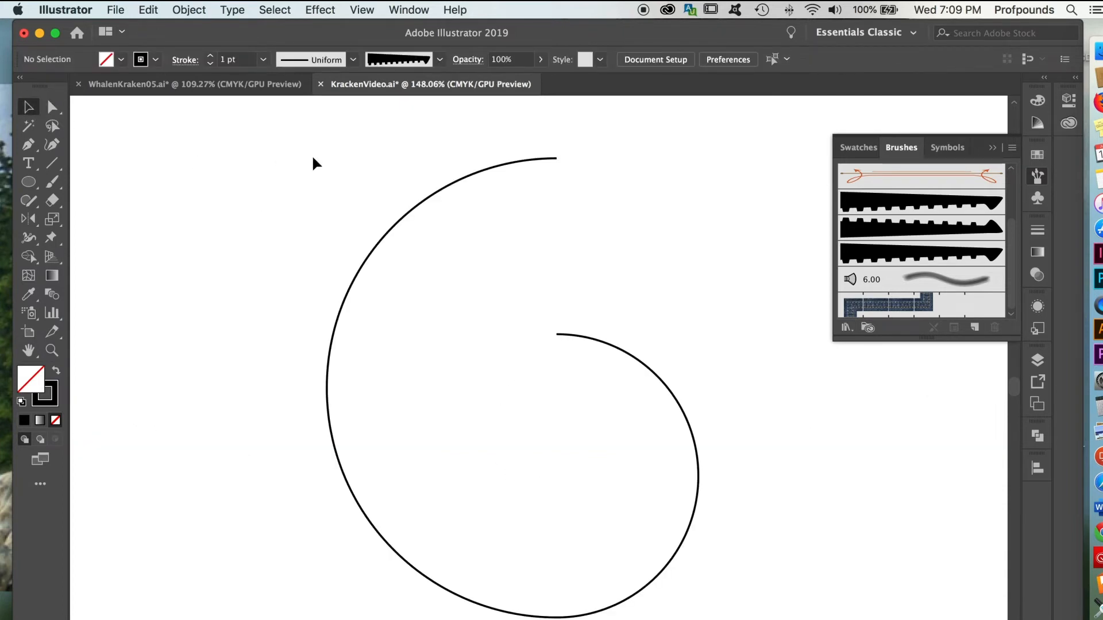
{"action": "left_click", "coordinate": [469, 177]}
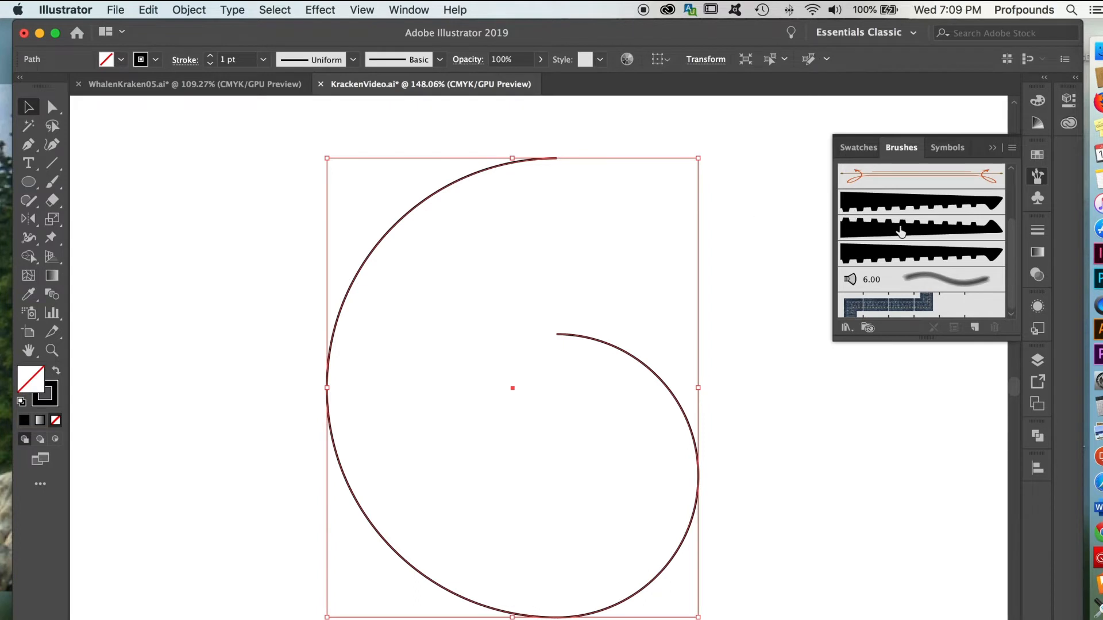
{"action": "left_click", "coordinate": [900, 232]}
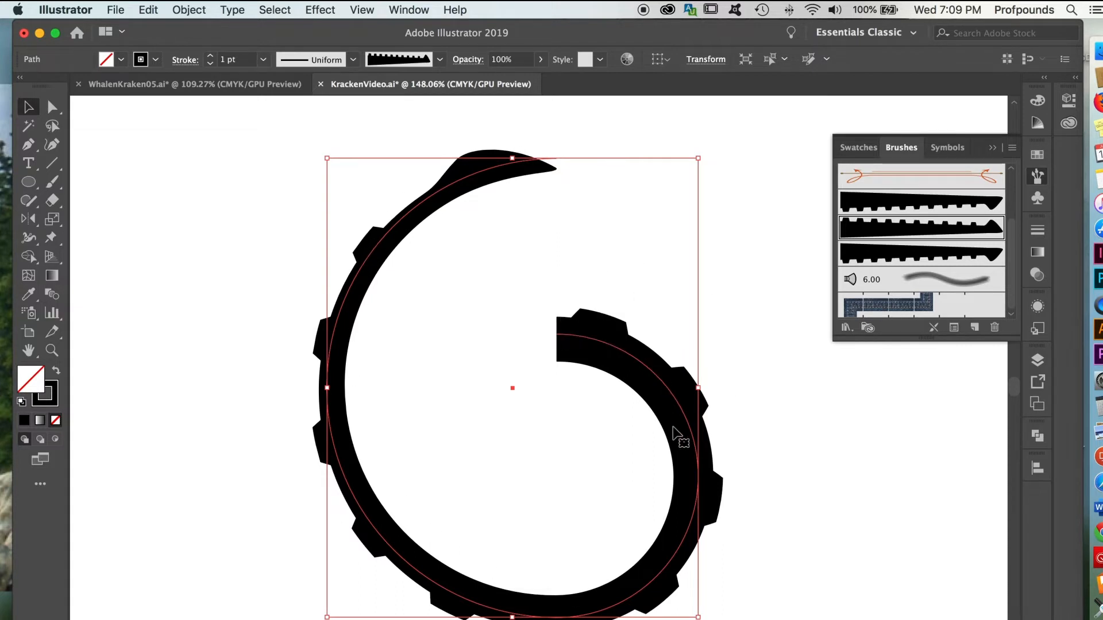
Set the Tent up brush's direction to Stroke From Right To Left with Preview enabled, and apply the change to existing strokes.
{"action": "double_click", "coordinate": [906, 228]}
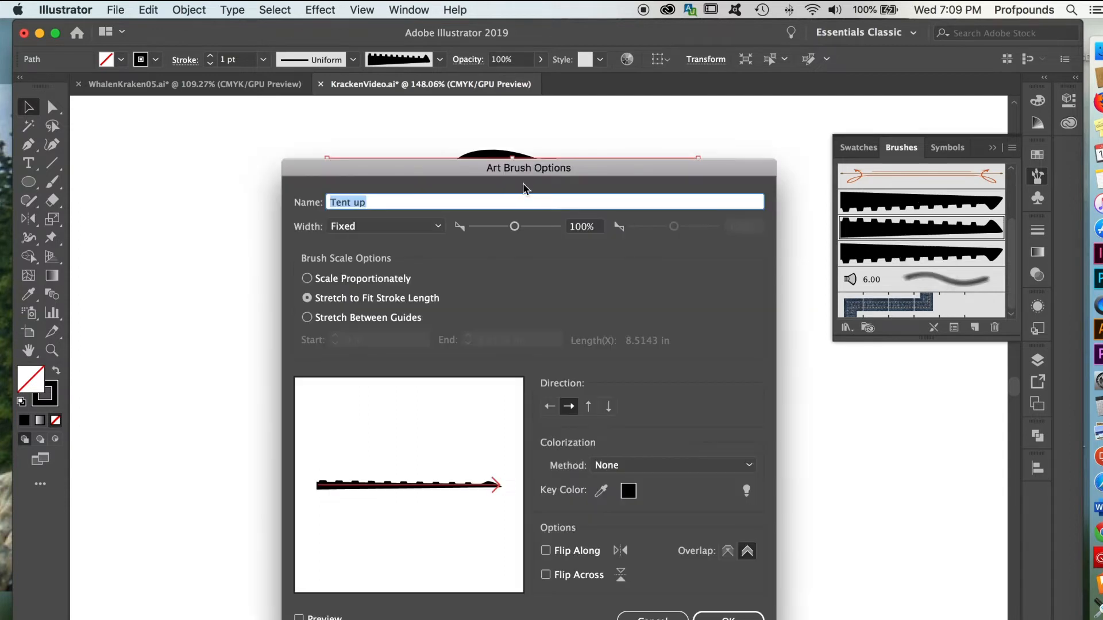
{"action": "mouse_move", "coordinate": [513, 167]}
{"action": "left_mouse_down"}
{"action": "mouse_move", "coordinate": [833, 126]}
{"action": "mouse_move", "coordinate": [889, 108]}
{"action": "left_mouse_up"}
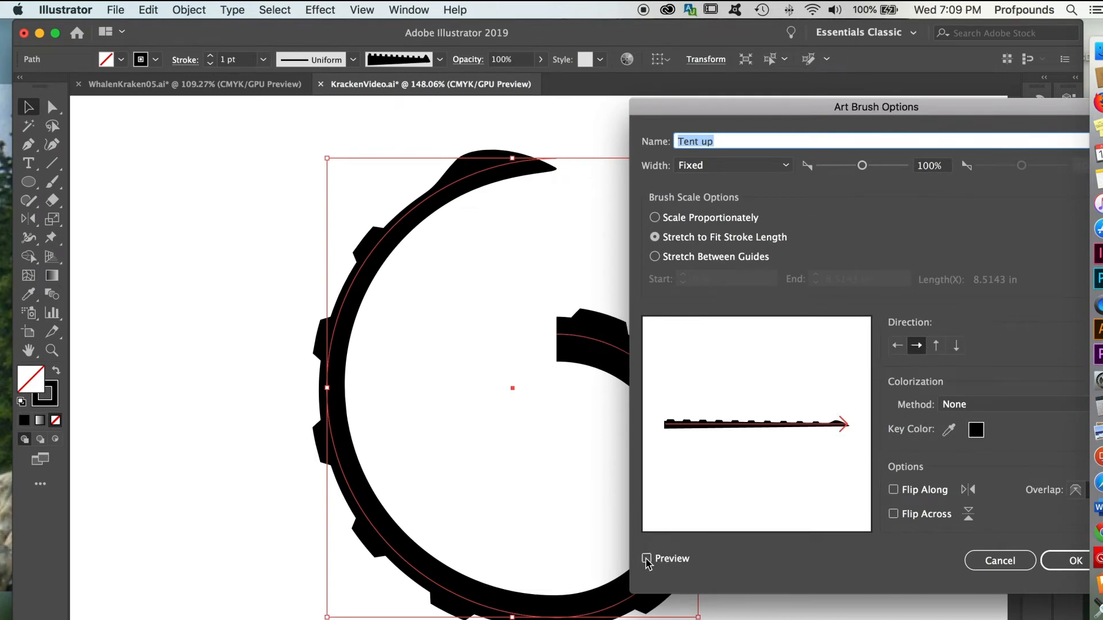
{"action": "left_click", "coordinate": [646, 560]}
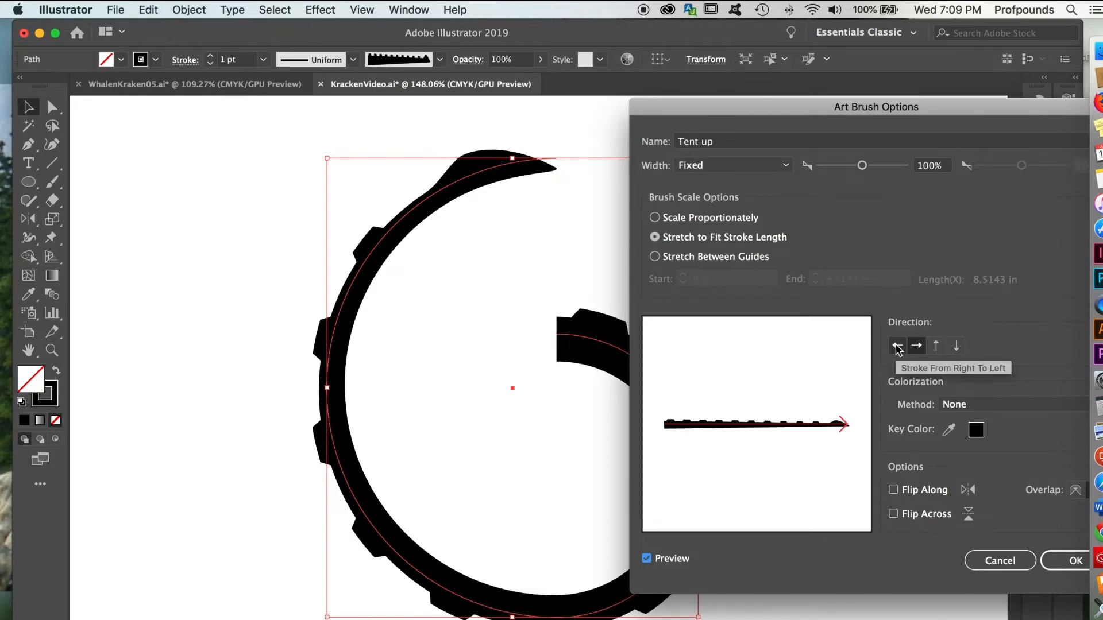
{"action": "left_click", "coordinate": [897, 347]}
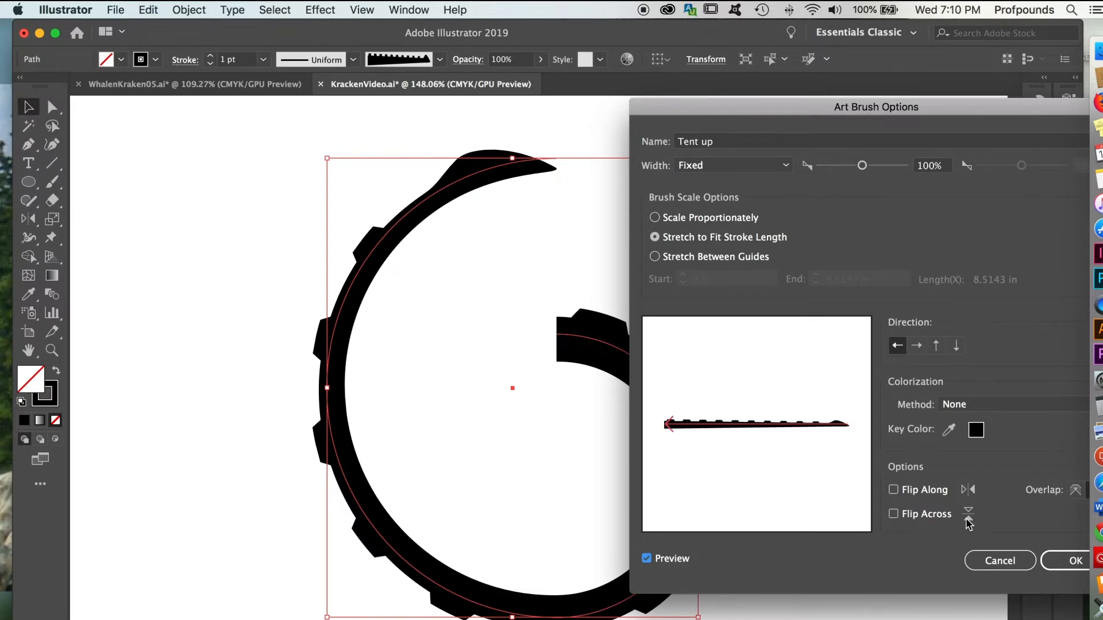
{"action": "left_click", "coordinate": [1068, 562]}
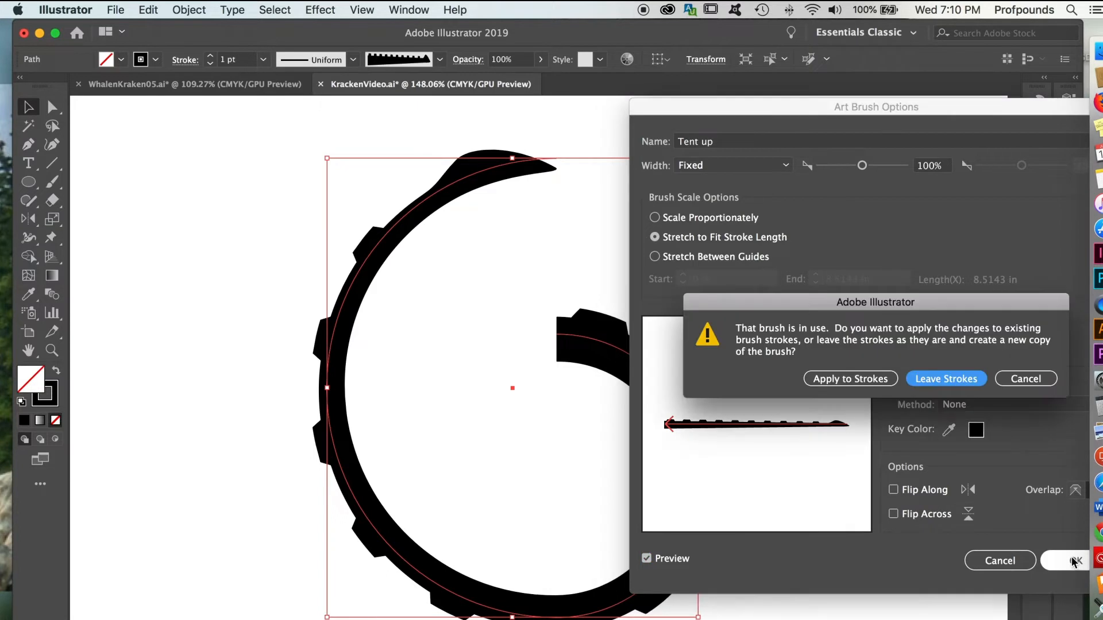
{"action": "left_click", "coordinate": [842, 378]}
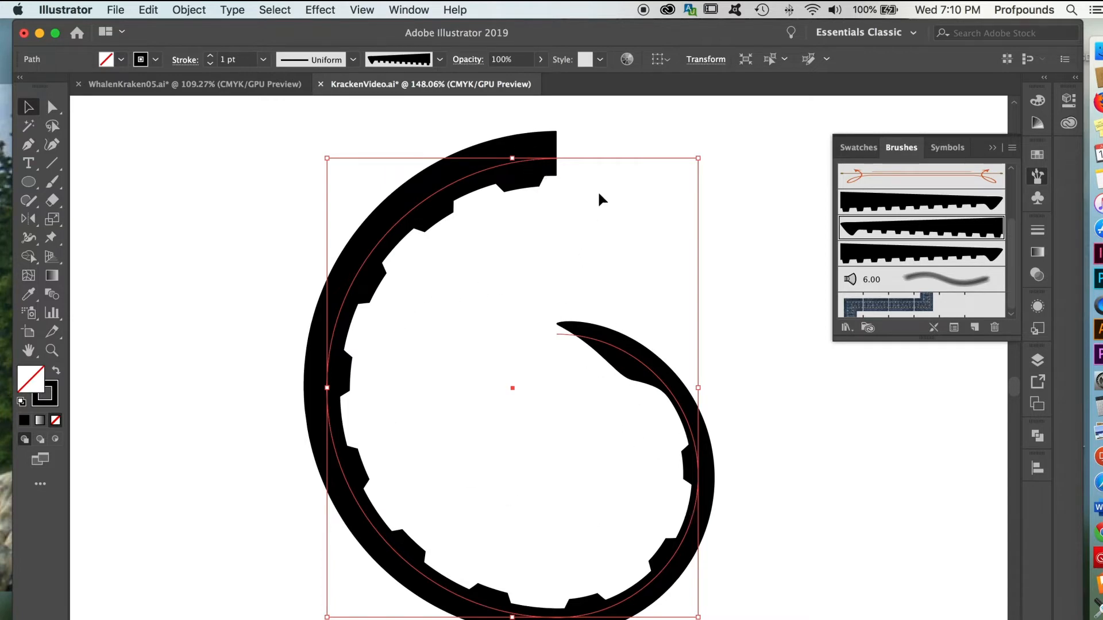
Delete the top anchor point of the tall ellipse so that only its lower half remains.
{"action": "left_click", "coordinate": [842, 540]}
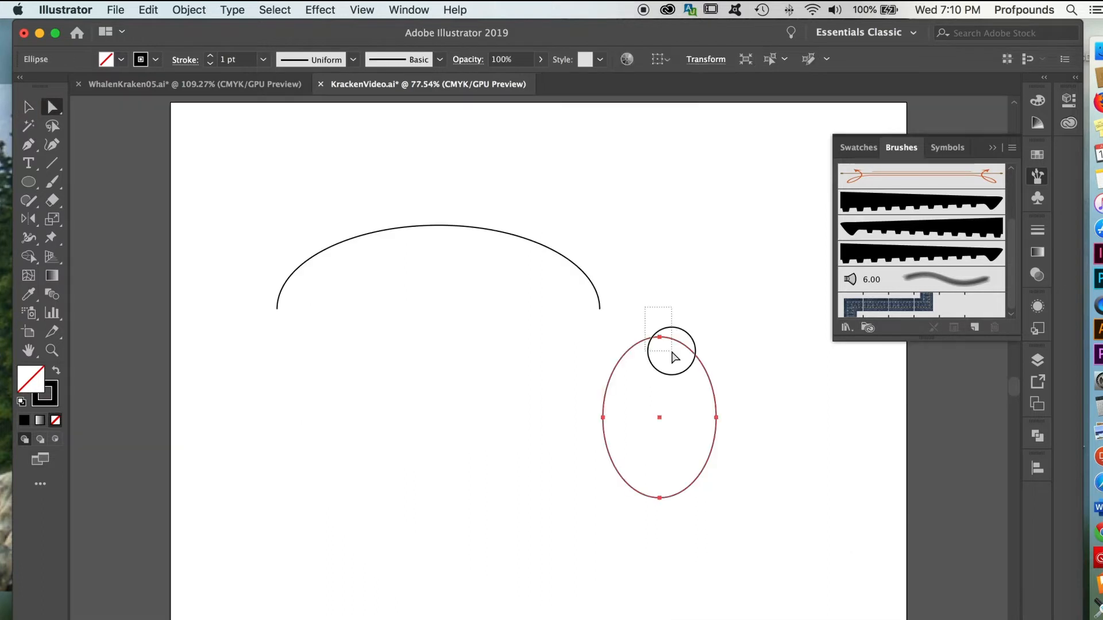
{"action": "left_click", "coordinate": [667, 346]}
{"action": "key", "text": "Delete"}
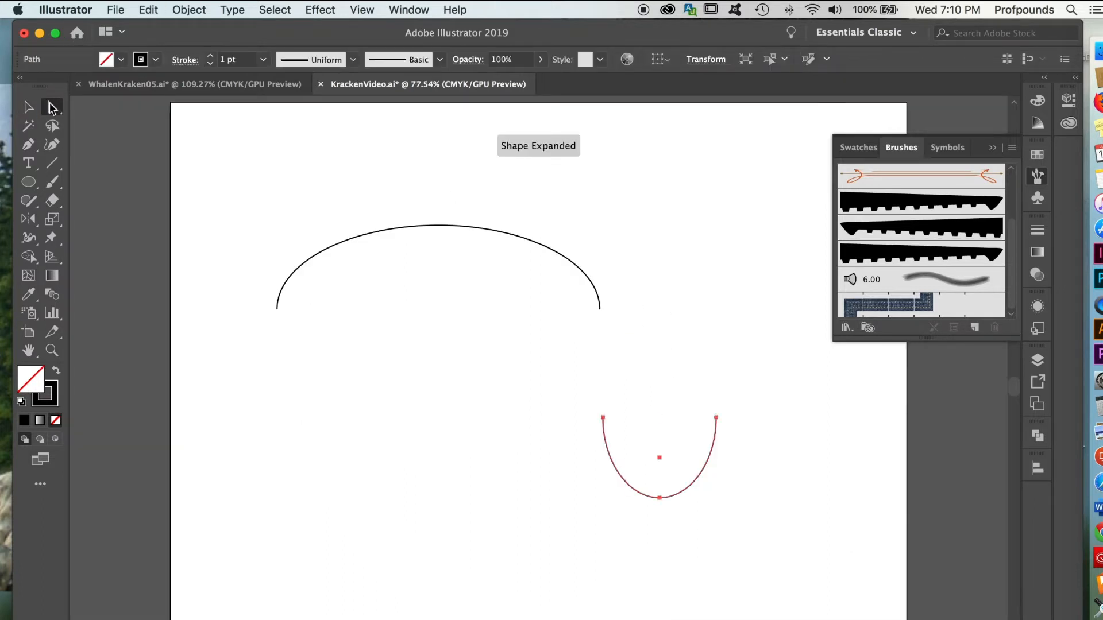
Move the half-ellipse so its upper endpoint meets the arch's right endpoint, and draw a small circle above the half-ellipse.
{"action": "key", "text": "v"}
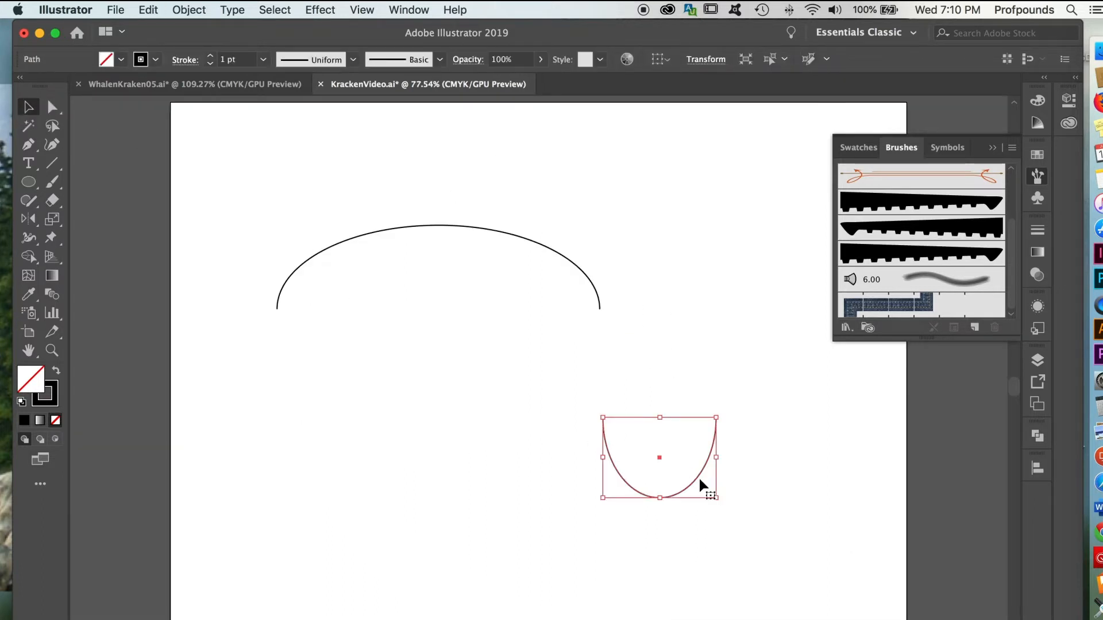
{"action": "left_click_drag", "start_coordinate": [697, 479], "coordinate": [692, 367]}
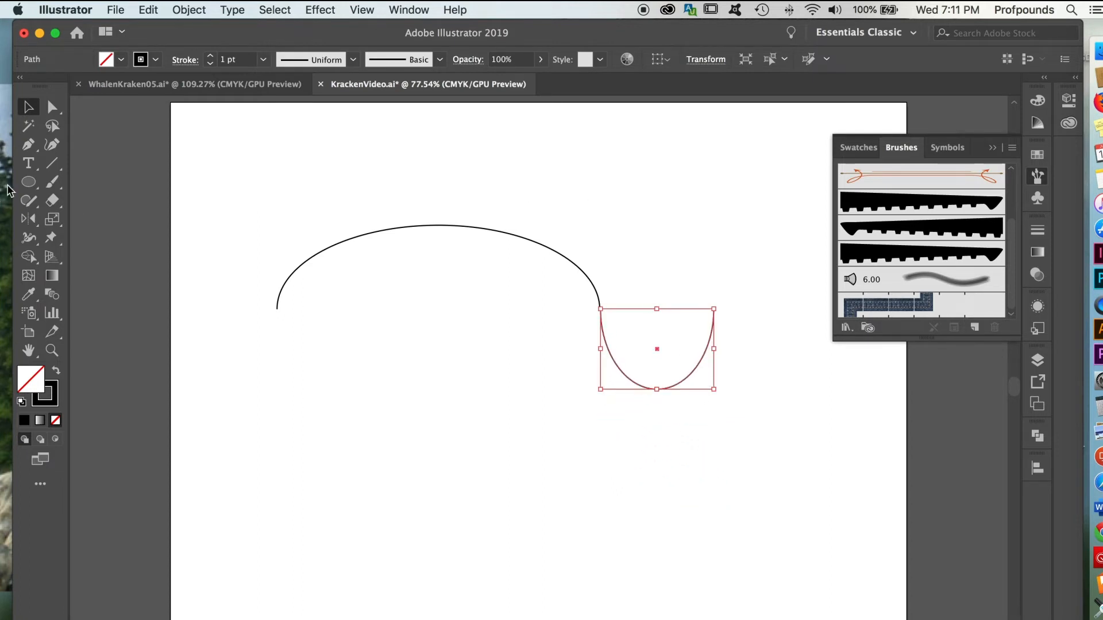
{"action": "left_click", "coordinate": [28, 182]}
{"action": "left_click_drag", "start_coordinate": [646, 241], "coordinate": [717, 311]}
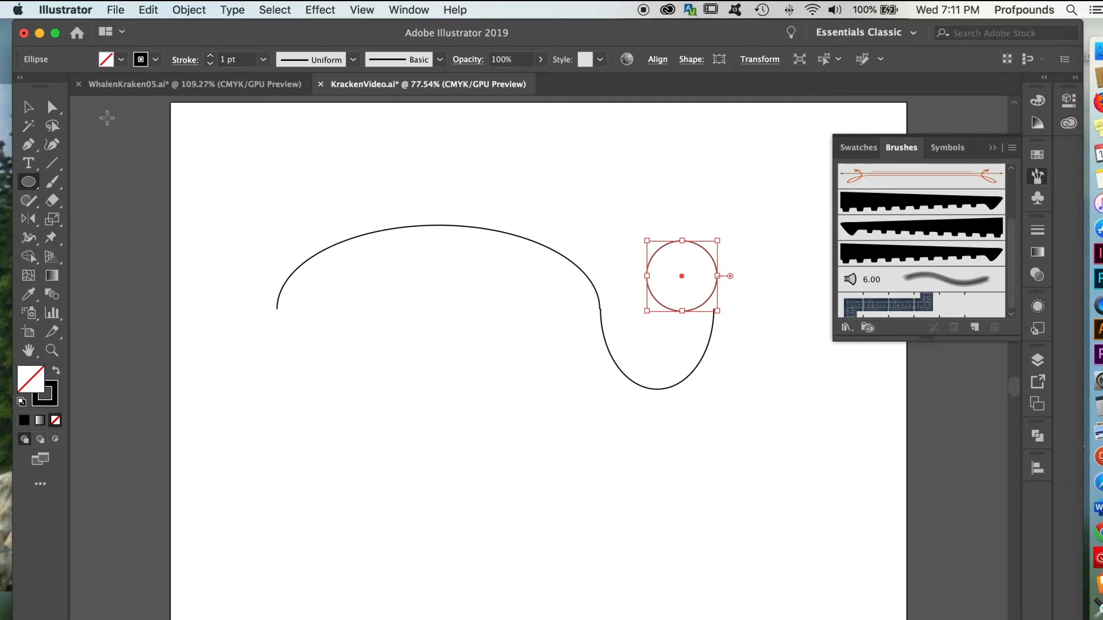
Switch to the WhalenKraken05.ai document and examine how the tentacles frame the finished Kracken lettering.
{"action": "left_click", "coordinate": [217, 85]}
{"action": "key", "text": "v"}
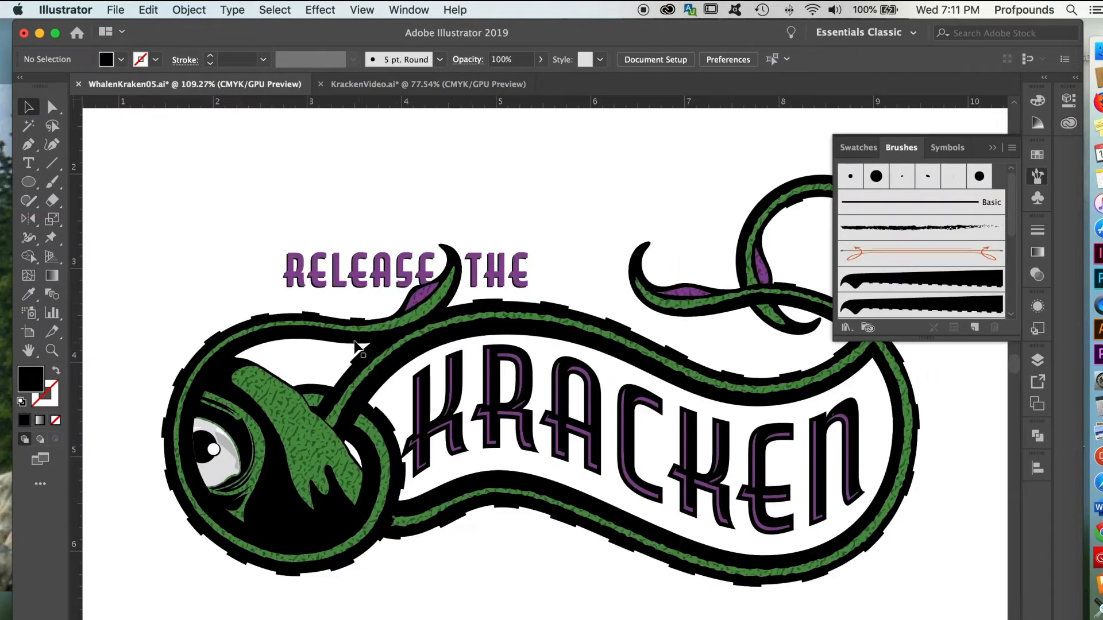
{"action": "left_click_drag", "start_coordinate": [817, 463], "coordinate": [710, 470]}
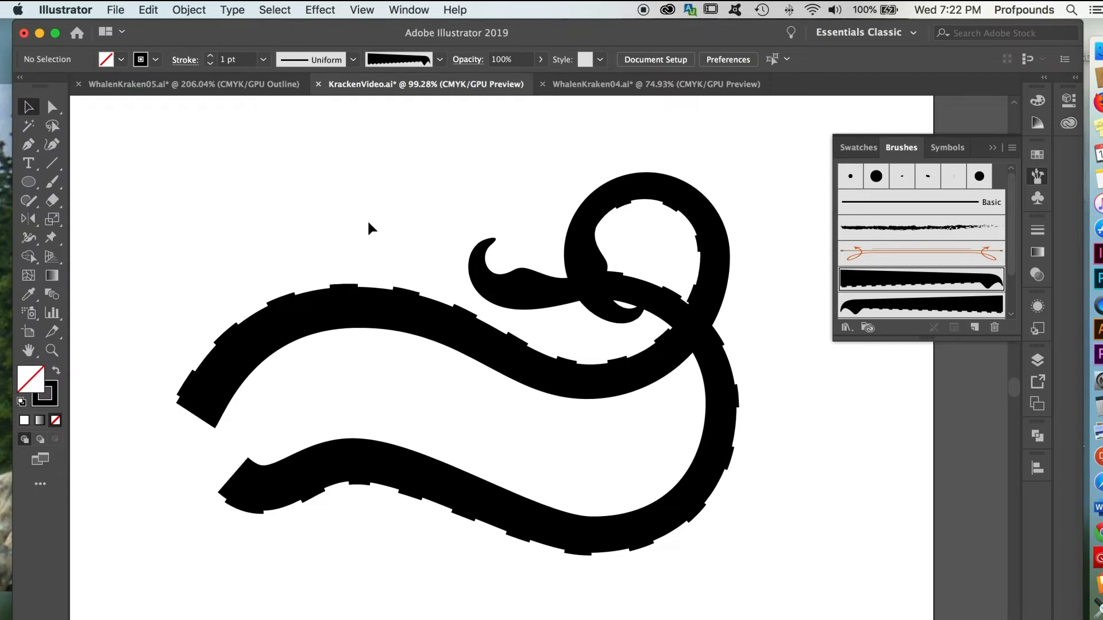
Select both tentacle paths in KrackenVideo.ai and display the artwork in Outline view.
{"action": "left_click_drag", "start_coordinate": [360, 154], "coordinate": [701, 597]}
{"action": "key", "text": "super+y"}
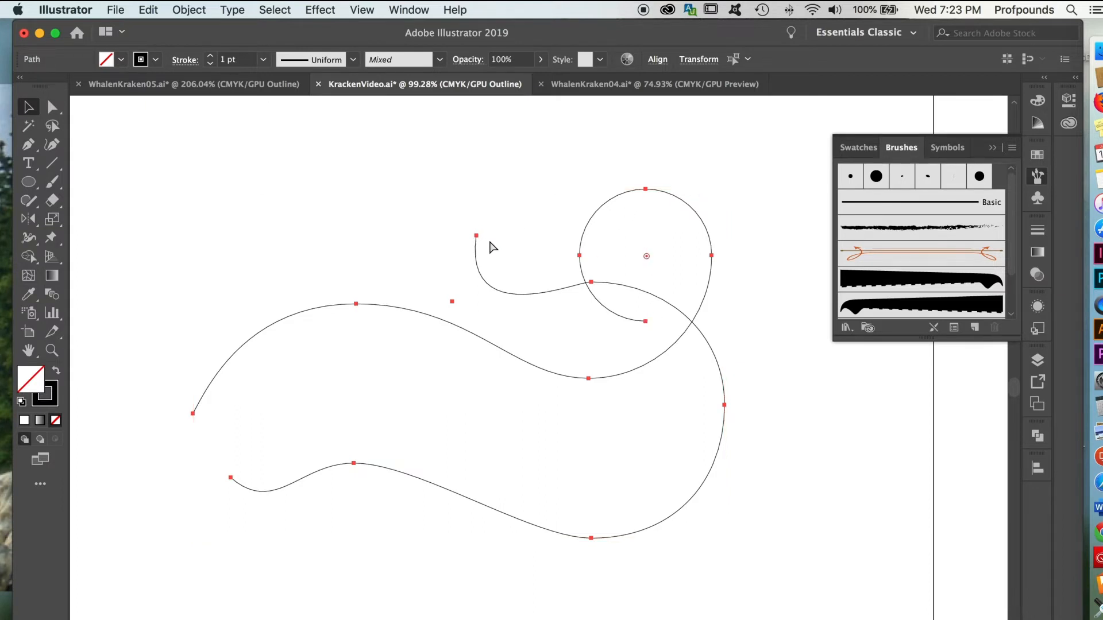
{"action": "left_click", "coordinate": [185, 9]}
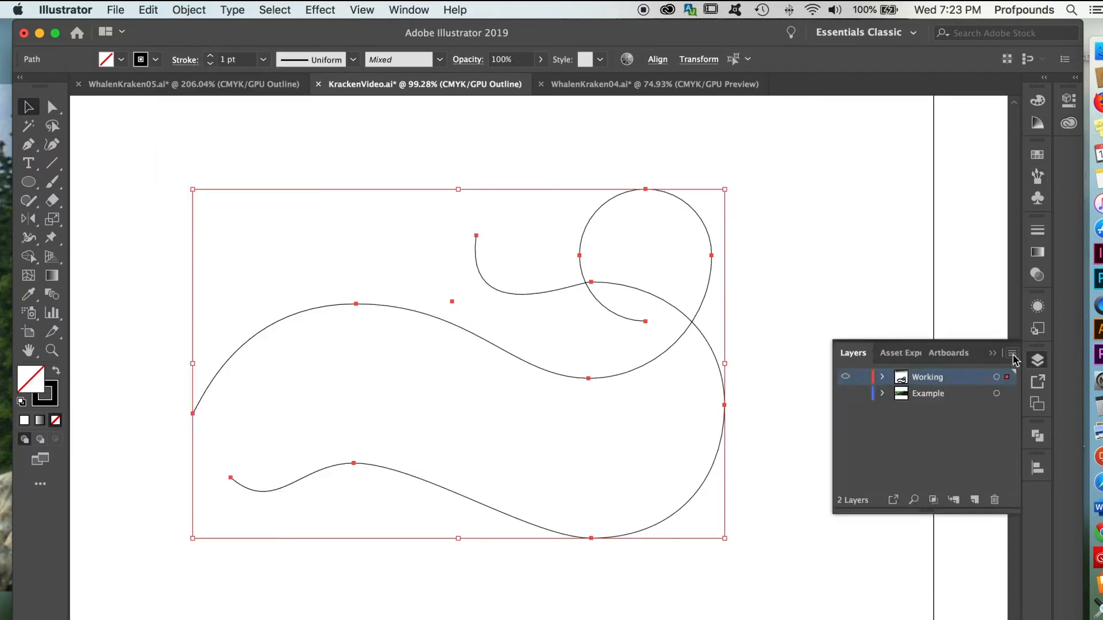
Create a new layer named "line storage" and place it below the Example layer.
{"action": "left_click", "coordinate": [1012, 354]}
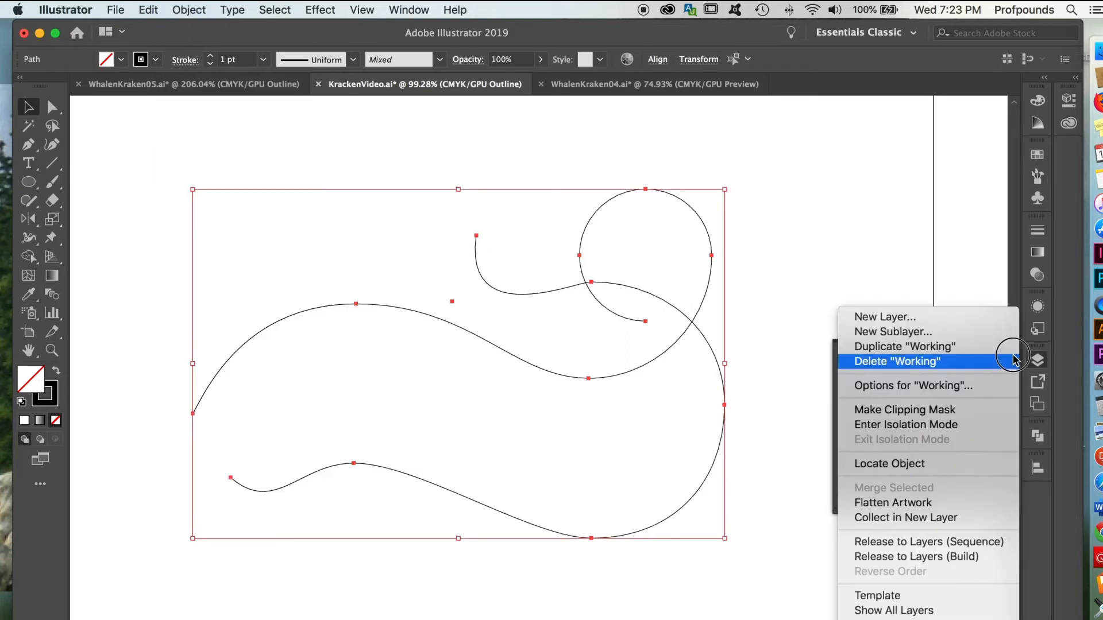
{"action": "left_click", "coordinate": [894, 318]}
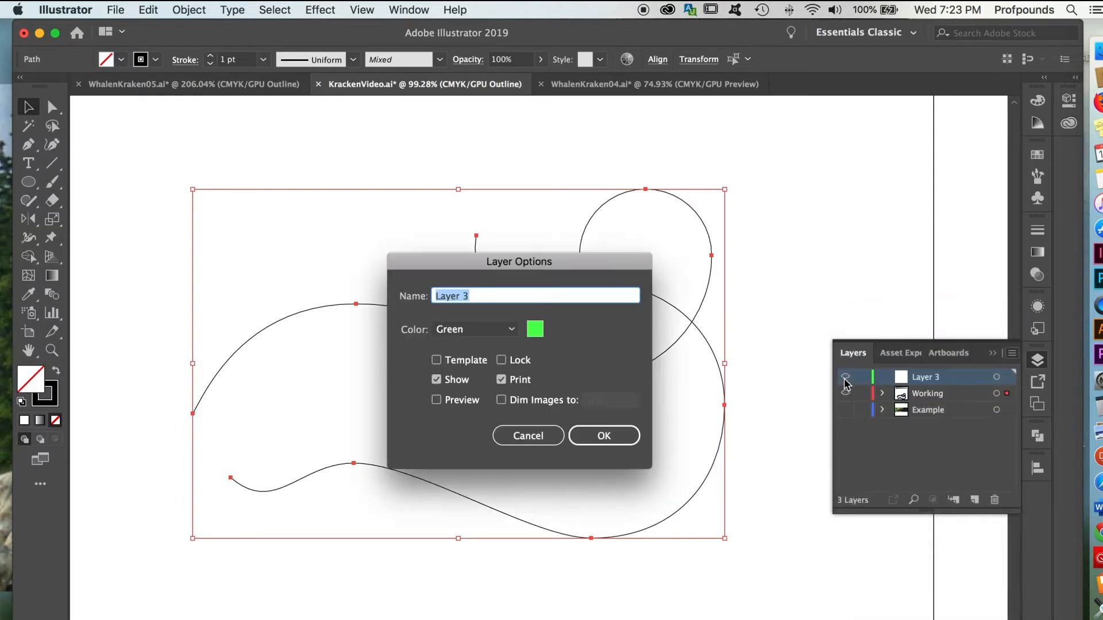
{"action": "key", "text": "BackSpace"}
{"action": "left_click", "coordinate": [603, 437]}
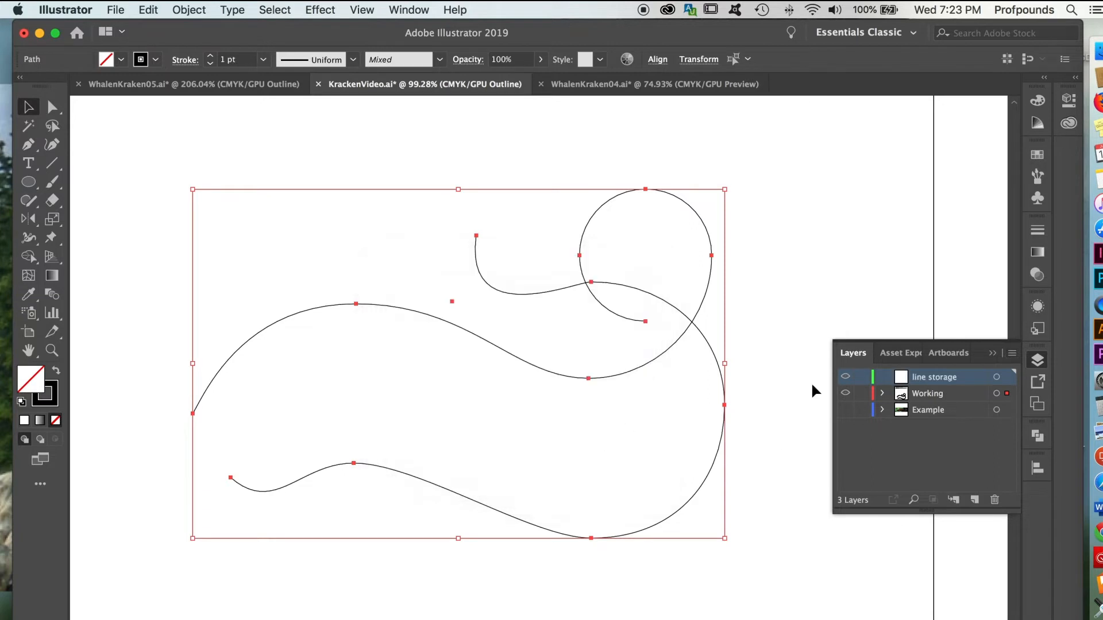
{"action": "left_click_drag", "start_coordinate": [972, 384], "coordinate": [966, 423]}
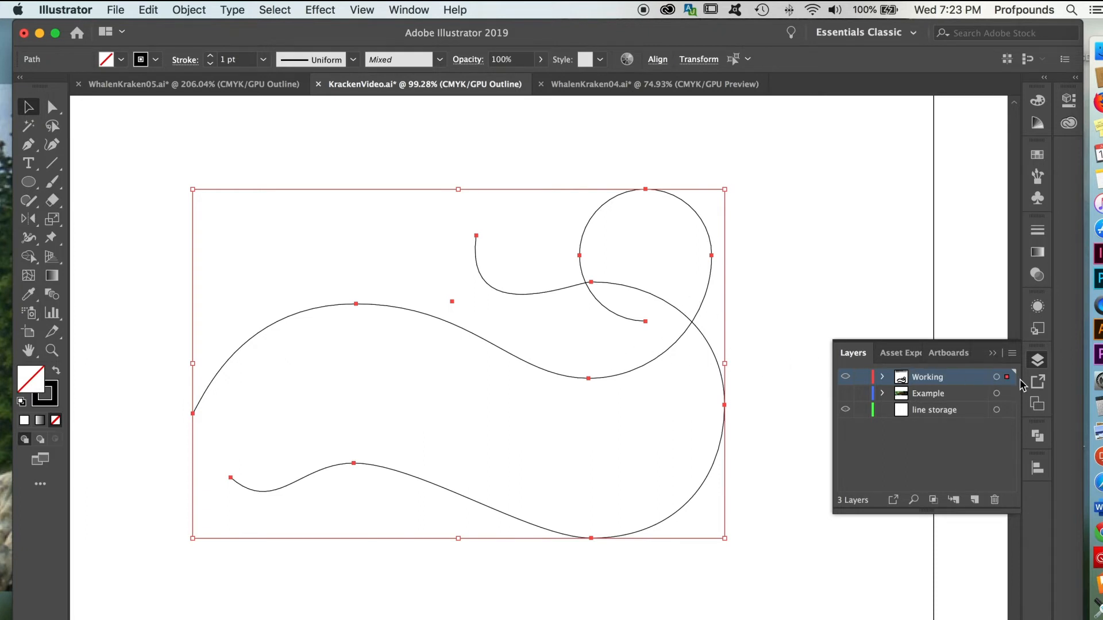
Duplicate the selected tentacle paths onto the line storage layer, hide that layer, and return to the Working layer in Preview mode.
{"action": "left_click_drag", "start_coordinate": [1006, 378], "coordinate": [1010, 418]}
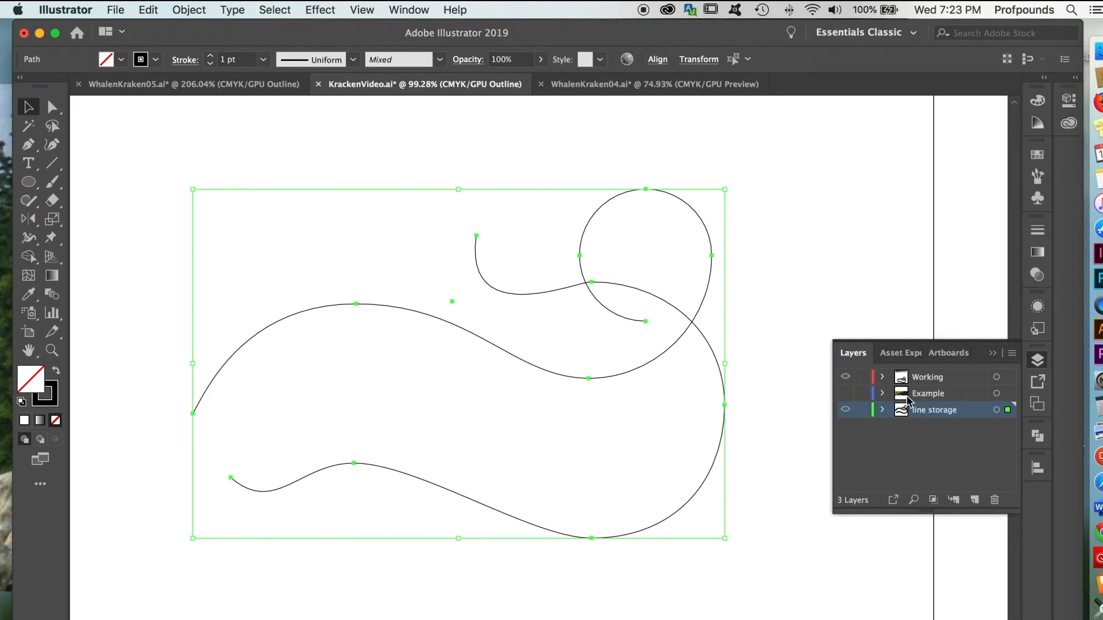
{"action": "left_click", "coordinate": [845, 410]}
{"action": "left_click", "coordinate": [957, 379]}
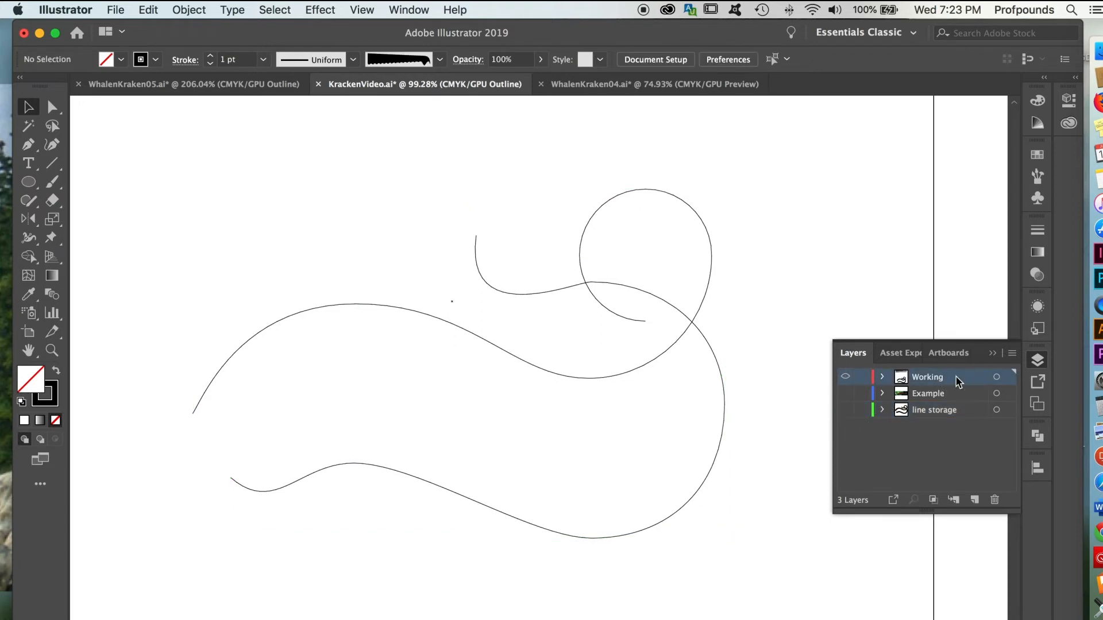
{"action": "key", "text": "super+y"}
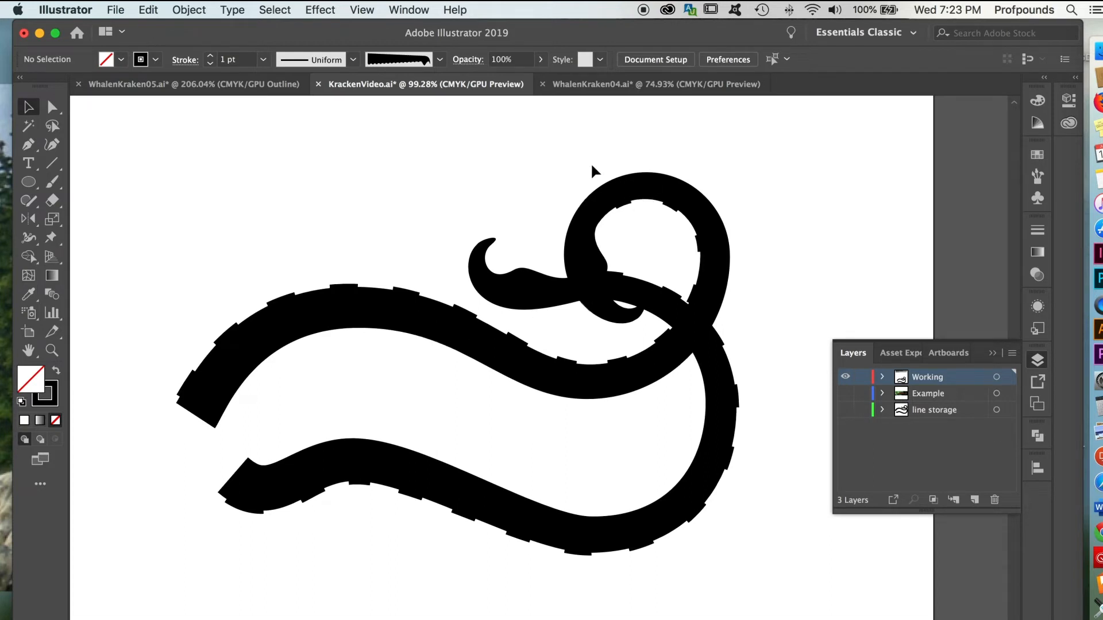
Copy both tentacle paths on the Working layer and paste the copies in front of the originals.
{"action": "left_click", "coordinate": [298, 325]}
{"action": "left_click", "coordinate": [148, 10]}
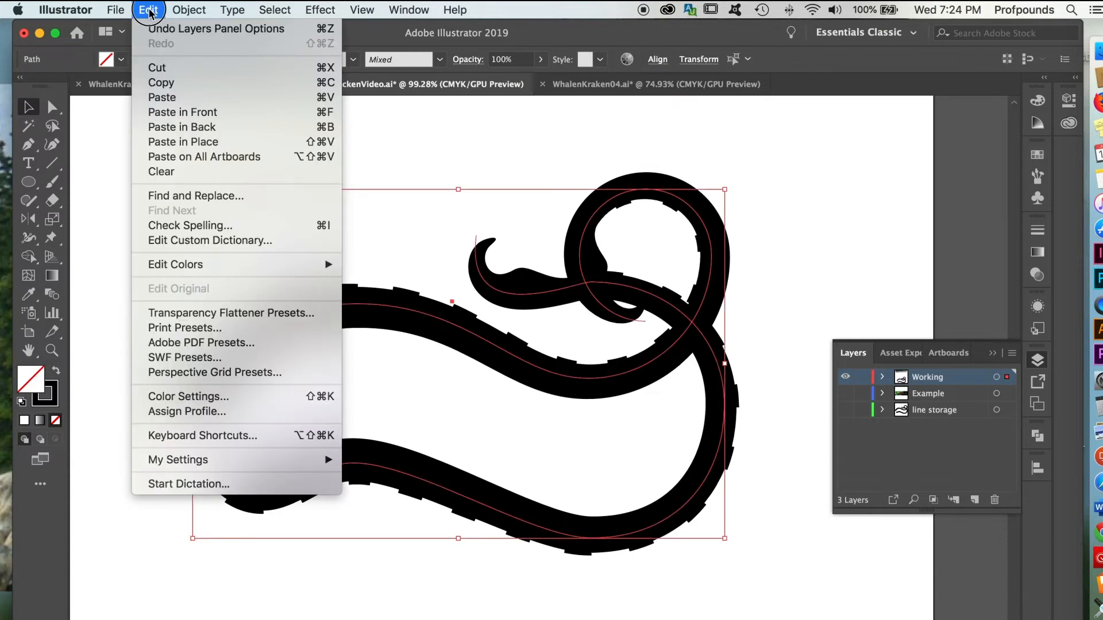
{"action": "left_click", "coordinate": [151, 85]}
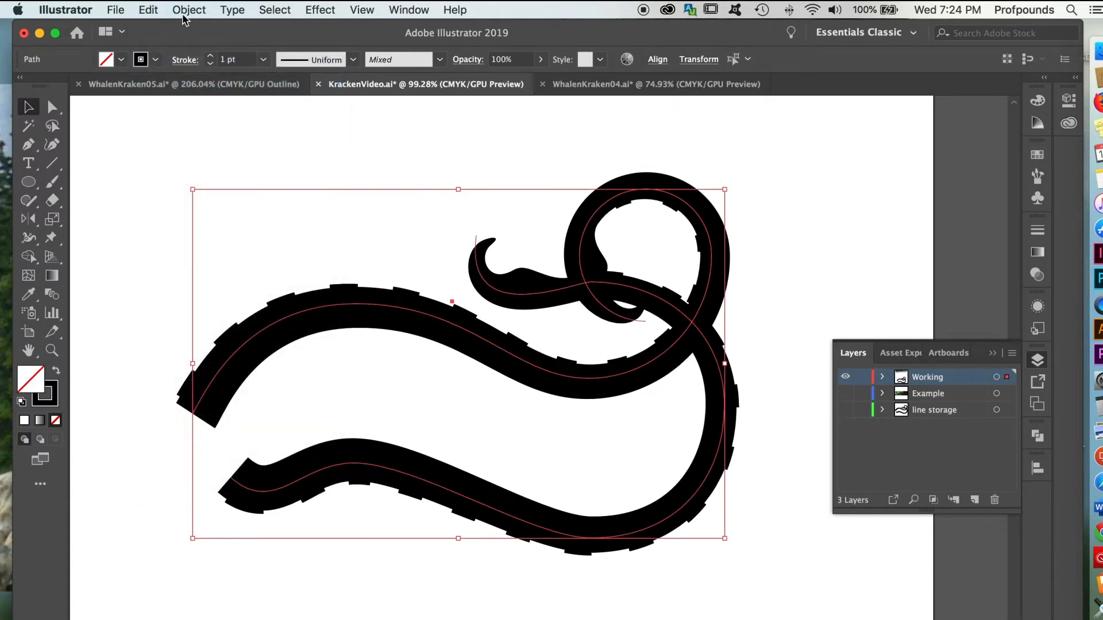
{"action": "left_click", "coordinate": [150, 10]}
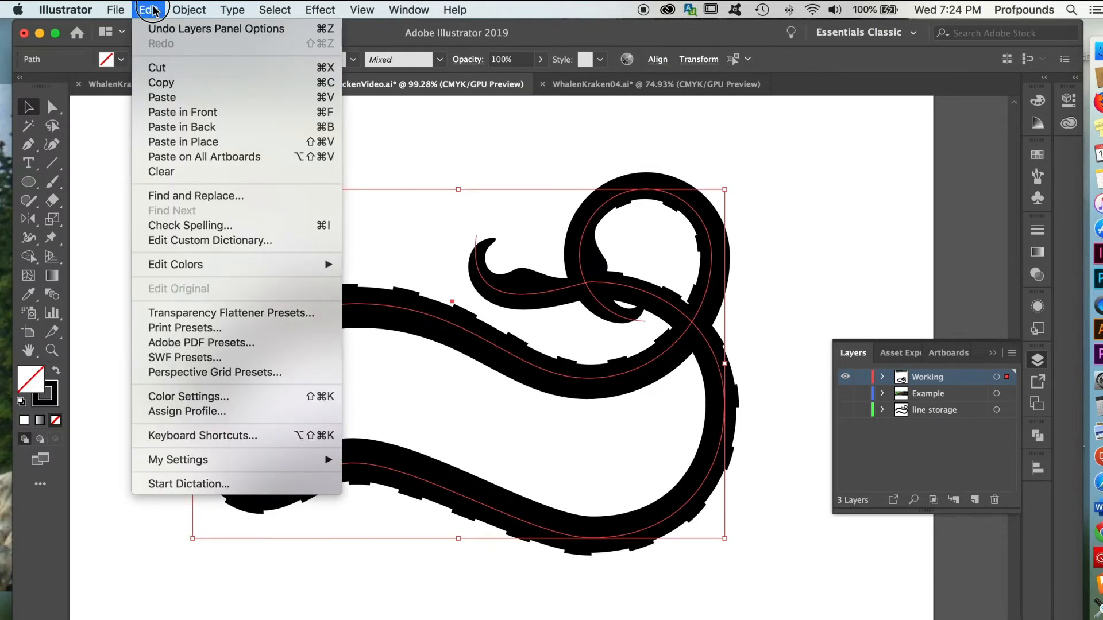
{"action": "left_click", "coordinate": [164, 113]}
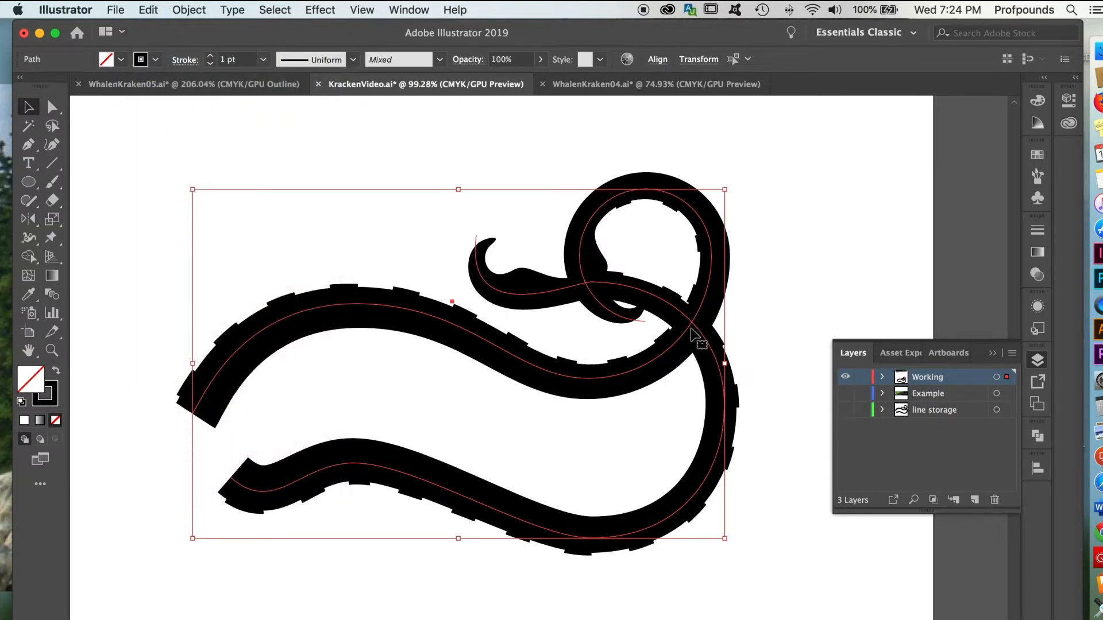
Remove the tentacle brush from the pasted paths and give them a green 3 pt stroke.
{"action": "left_click", "coordinate": [1037, 177]}
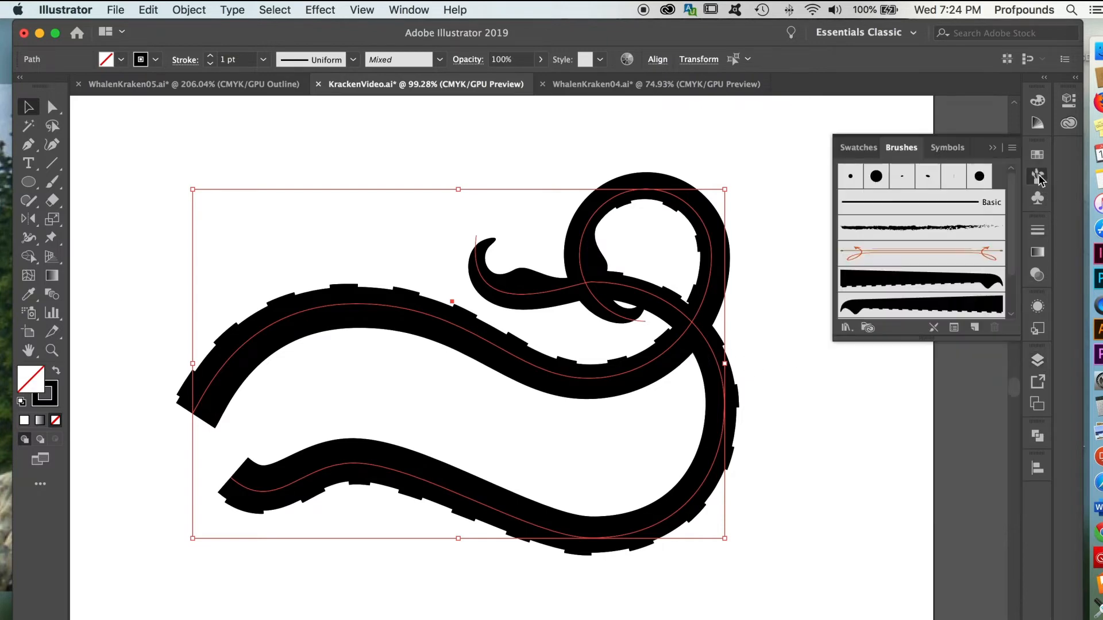
{"action": "left_click", "coordinate": [934, 328]}
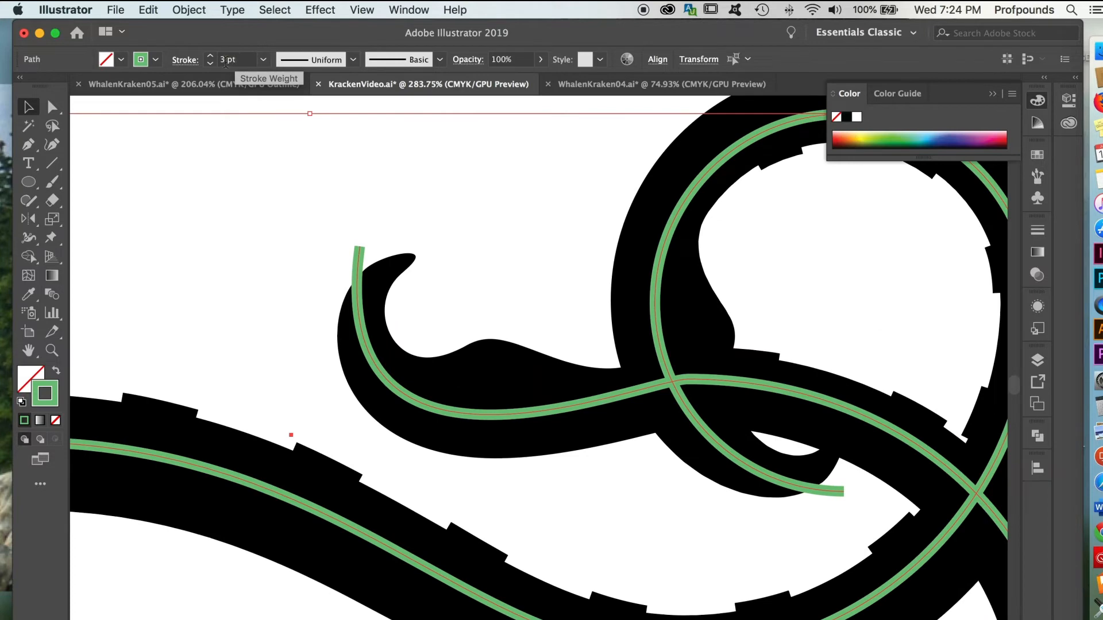
Add an anchor point near the left tip of the green path, then reposition its endpoint and handle to follow the curled tentacle tip.
{"action": "left_click", "coordinate": [52, 106]}
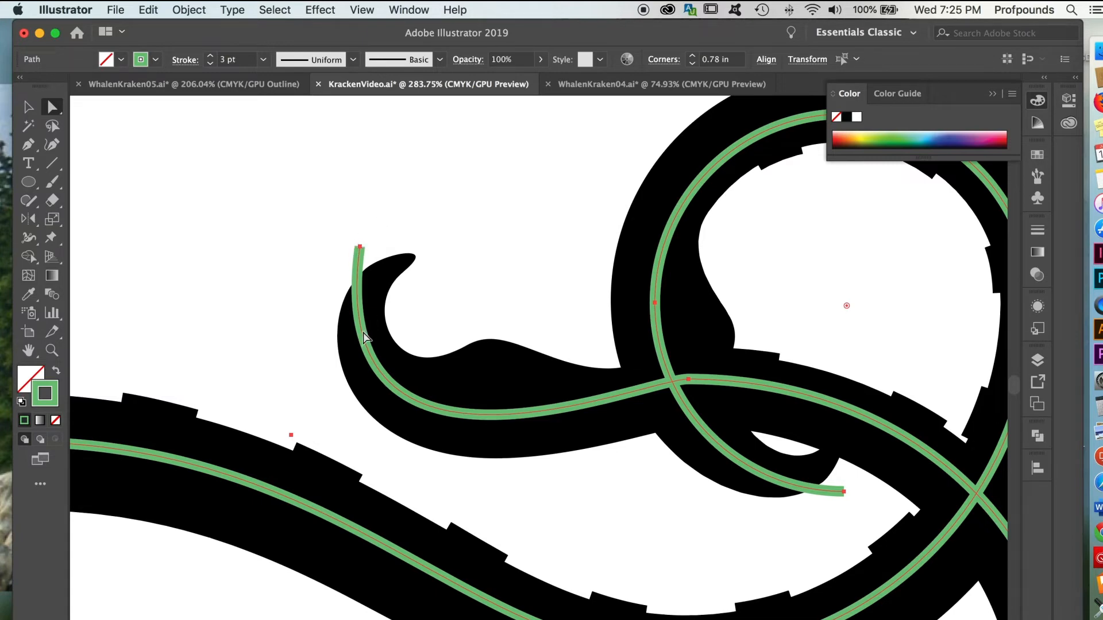
{"action": "left_click", "coordinate": [28, 144]}
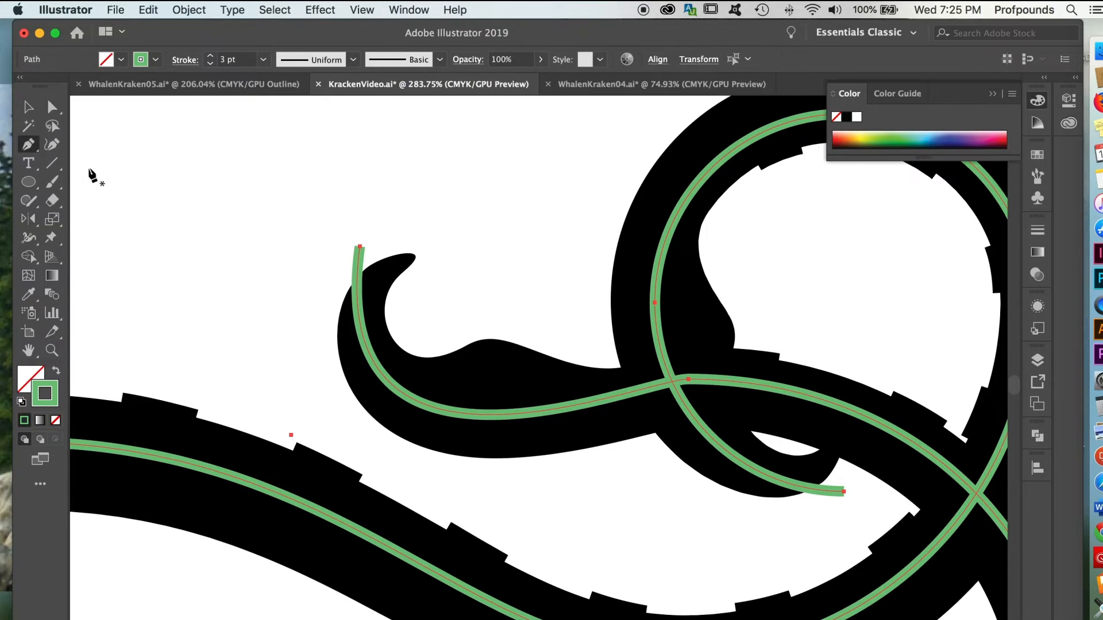
{"action": "left_click", "coordinate": [363, 335]}
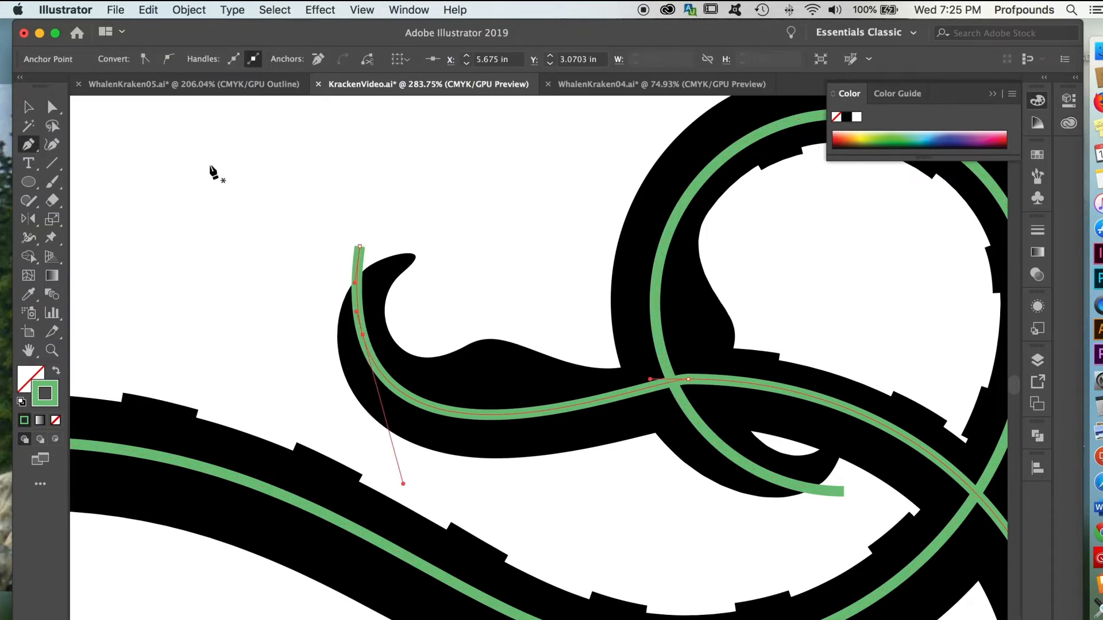
{"action": "key", "text": "a"}
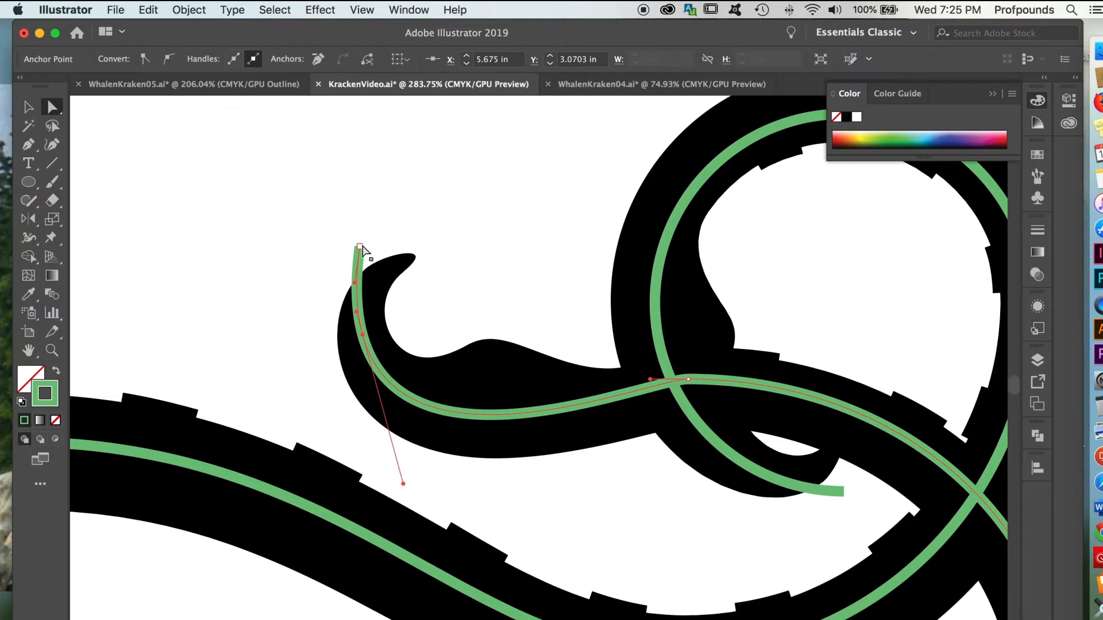
{"action": "left_click_drag", "start_coordinate": [359, 247], "coordinate": [387, 268]}
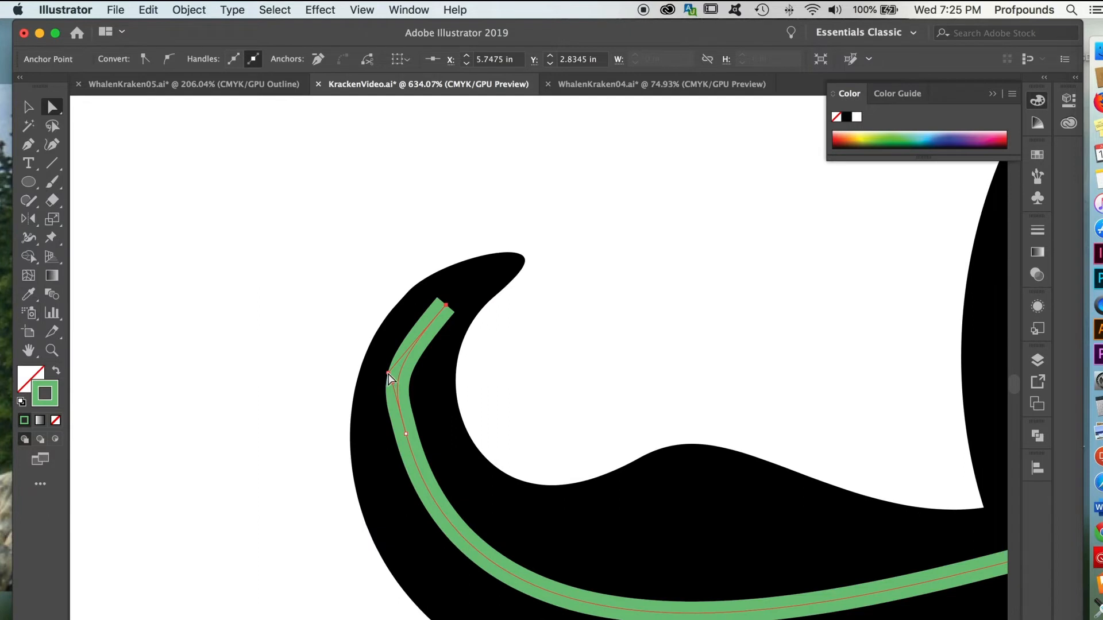
{"action": "mouse_move", "coordinate": [388, 378]}
{"action": "left_mouse_down"}
{"action": "mouse_move", "coordinate": [412, 337]}
{"action": "mouse_move", "coordinate": [411, 347]}
{"action": "left_mouse_up"}
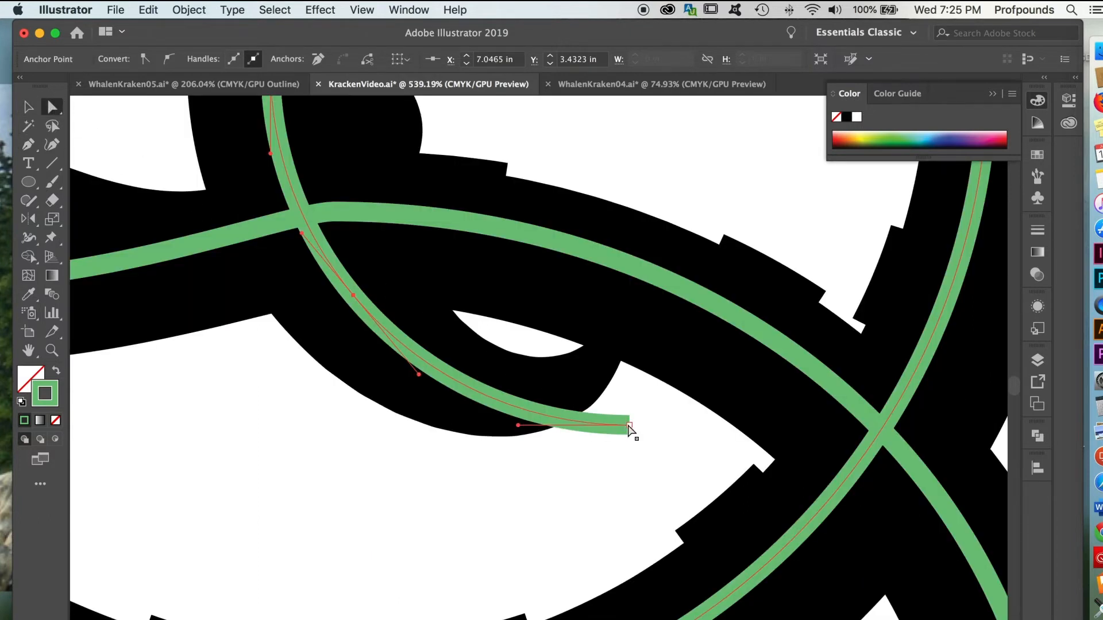
Move the looped green path's endpoint inside its tentacle tip and adjust the handle to smooth the curve.
{"action": "left_click_drag", "start_coordinate": [630, 425], "coordinate": [555, 388]}
{"action": "left_click_drag", "start_coordinate": [444, 387], "coordinate": [453, 395]}
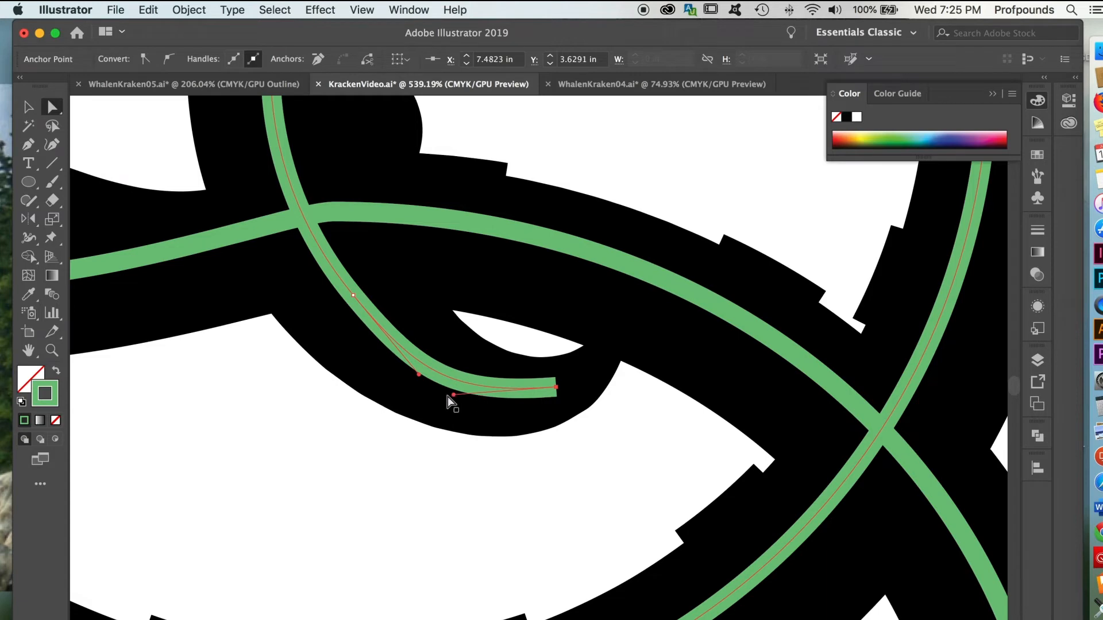
{"action": "left_click_drag", "start_coordinate": [454, 396], "coordinate": [491, 403]}
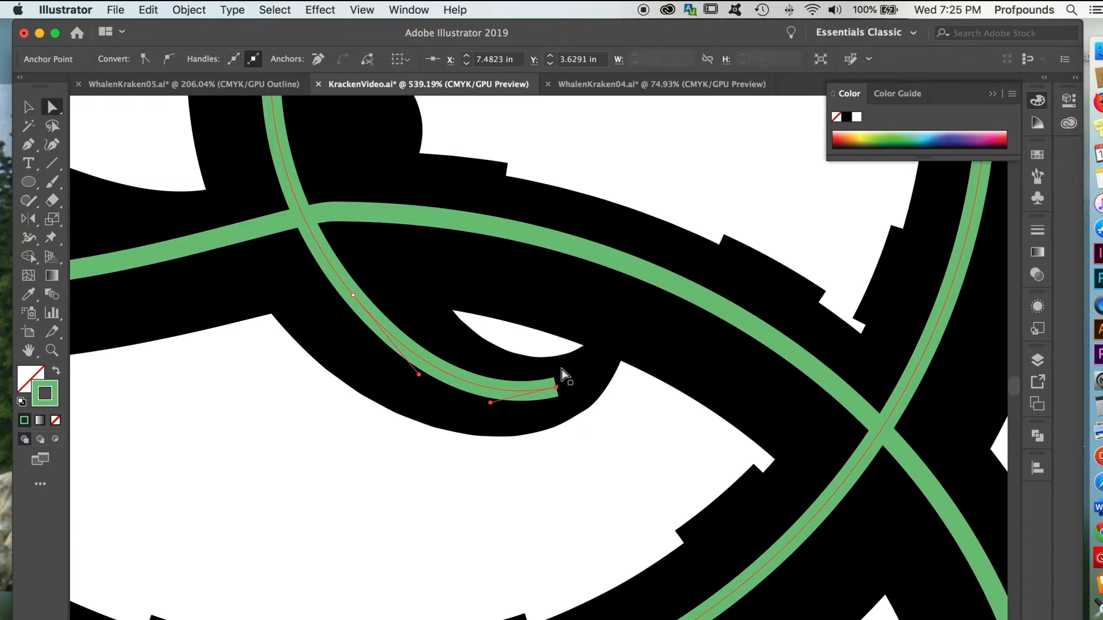
Show the full stroke options and give the green paths round caps and a 5 pt weight.
{"action": "left_click", "coordinate": [1037, 230]}
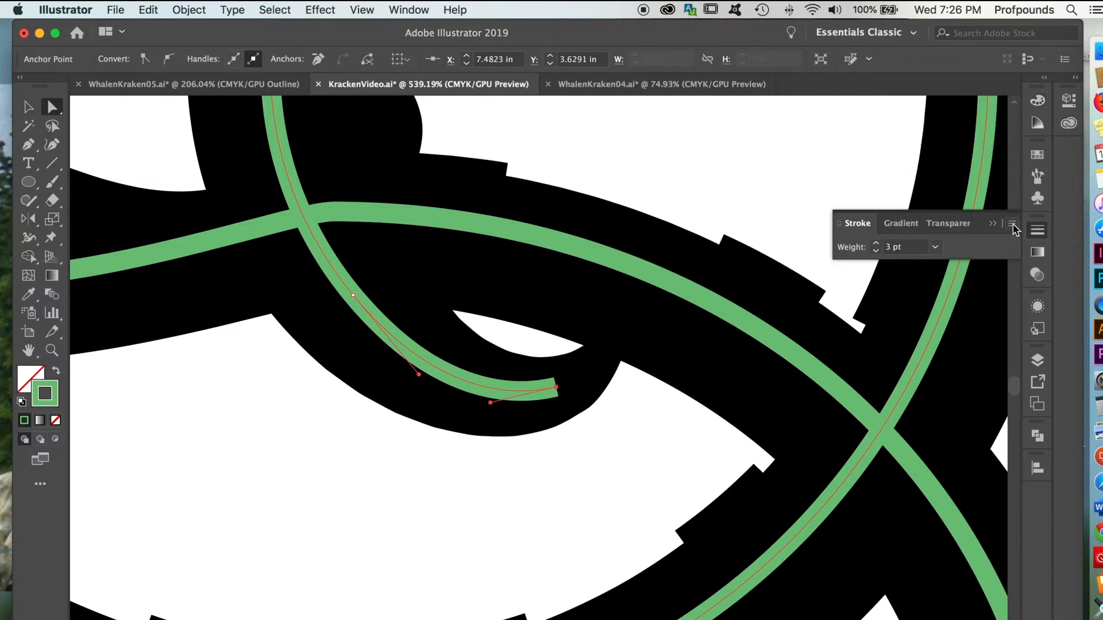
{"action": "left_click", "coordinate": [1013, 224]}
{"action": "left_click", "coordinate": [986, 227]}
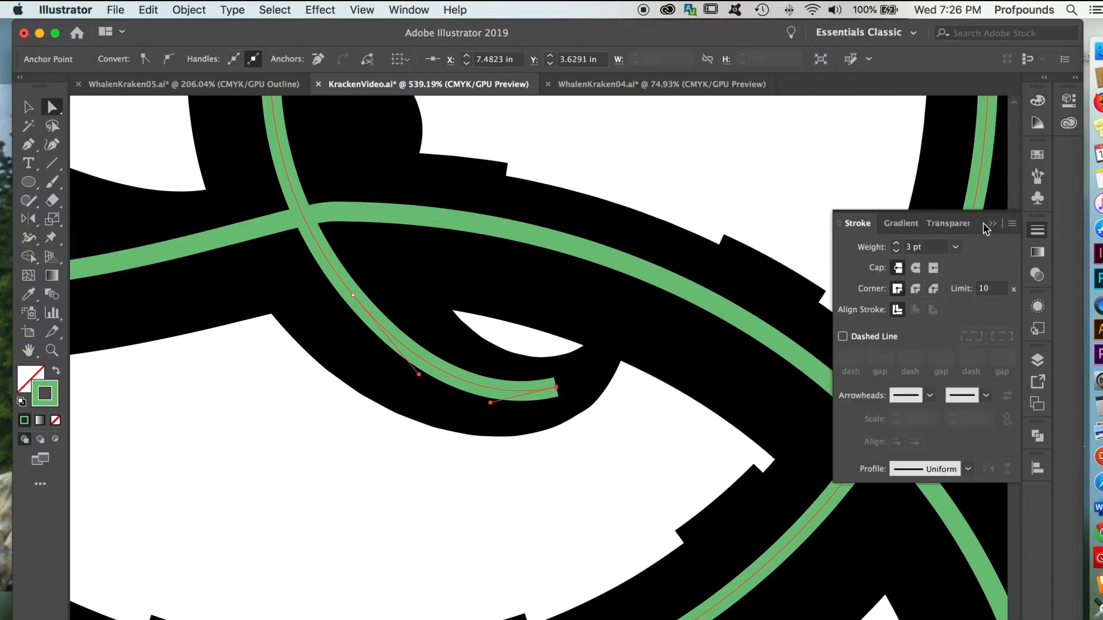
{"action": "left_click", "coordinate": [915, 268]}
Start a Roughen effect on the green paths with live preview and smooth points.
{"action": "left_click", "coordinate": [322, 11]}
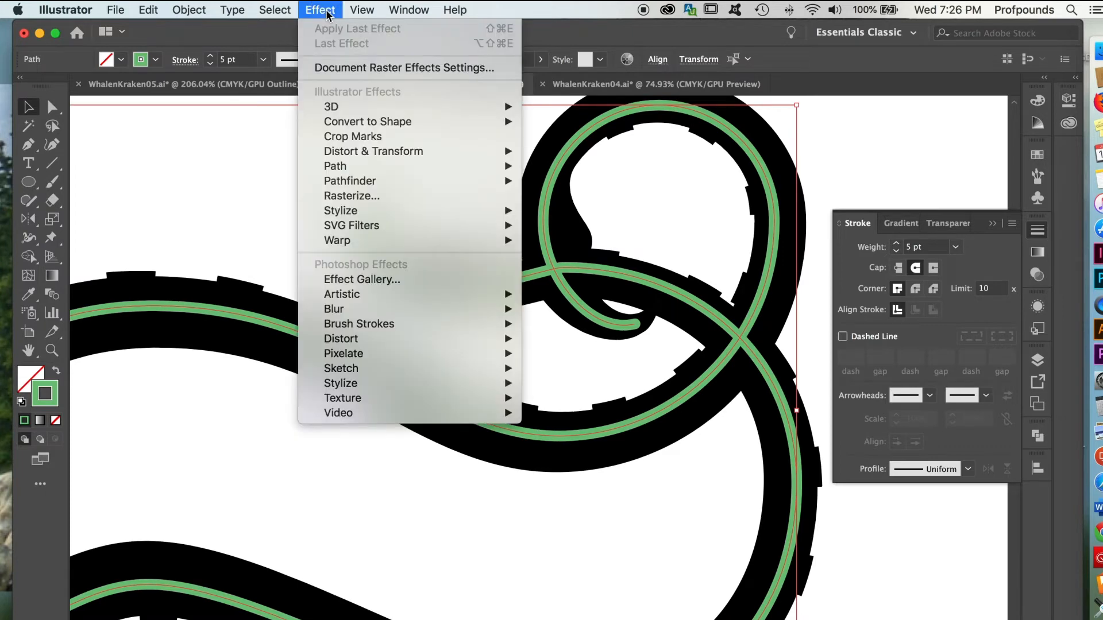
{"action": "mouse_move", "coordinate": [343, 151]}
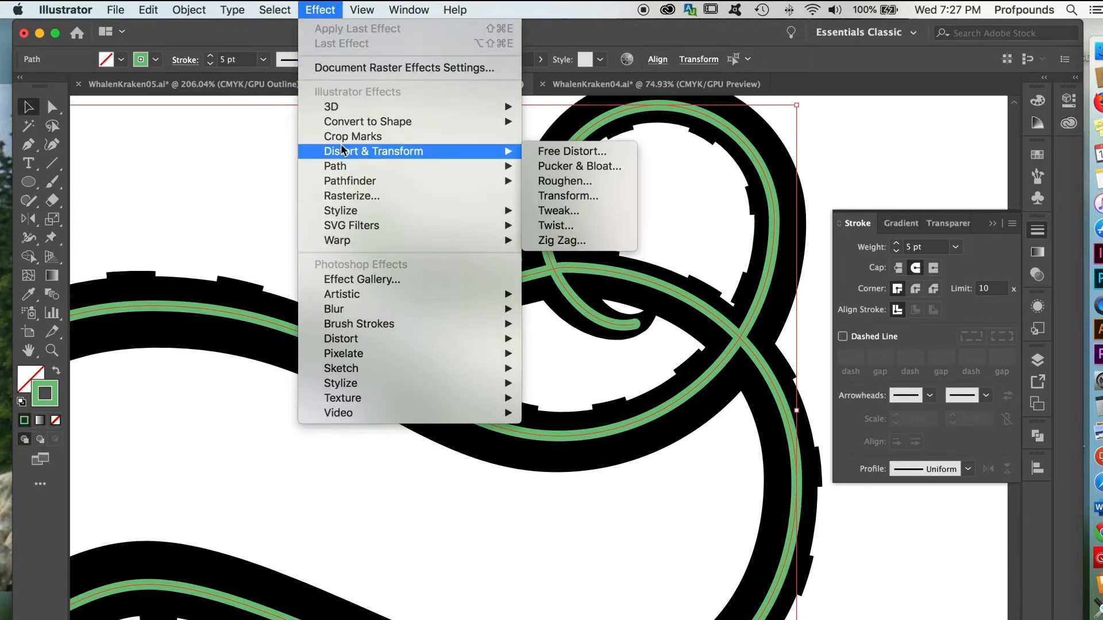
{"action": "left_click", "coordinate": [555, 181]}
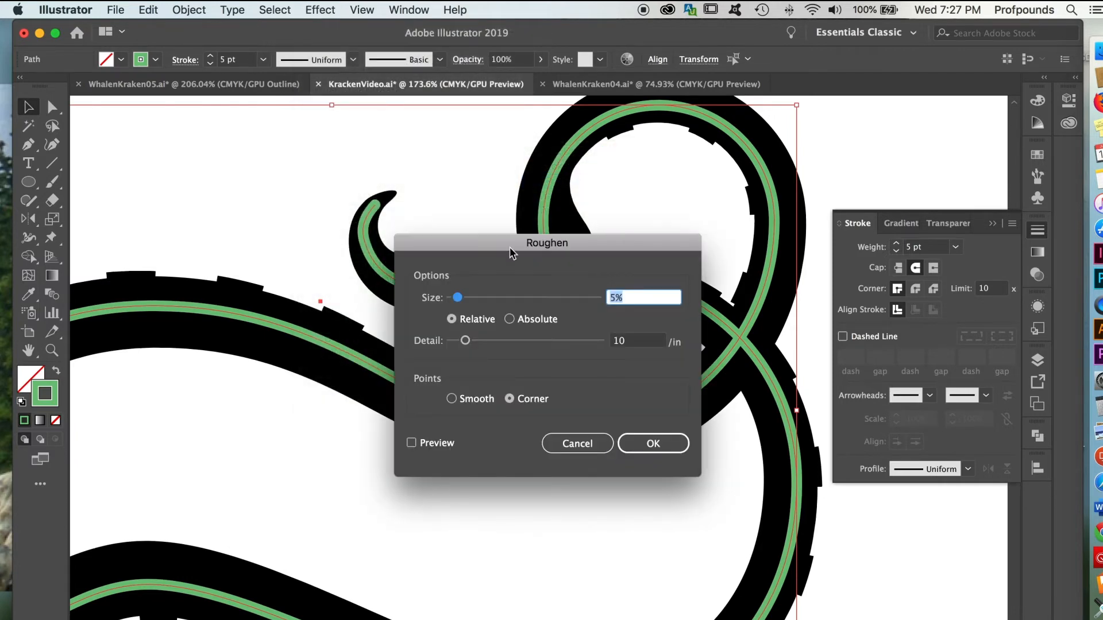
{"action": "left_click_drag", "start_coordinate": [467, 247], "coordinate": [173, 114]}
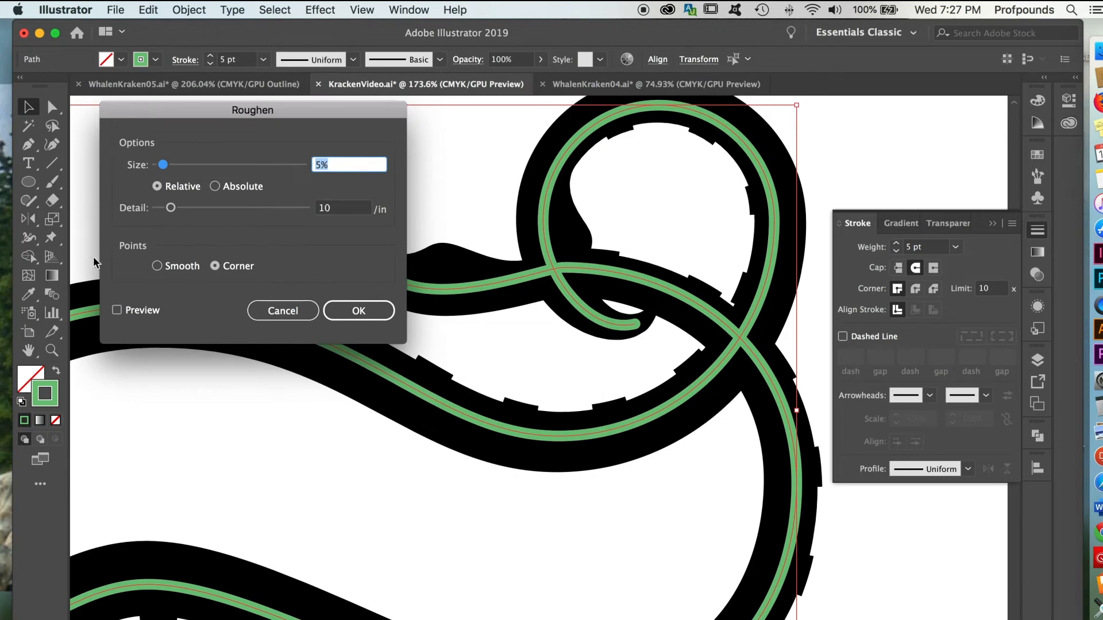
{"action": "left_click", "coordinate": [118, 310]}
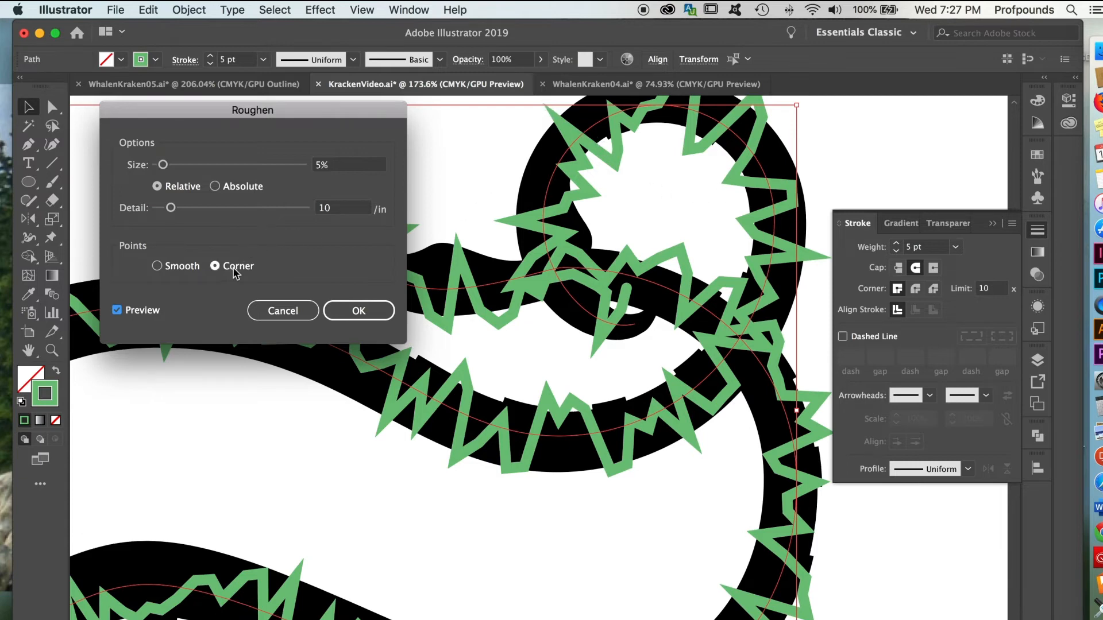
{"action": "left_click", "coordinate": [157, 267]}
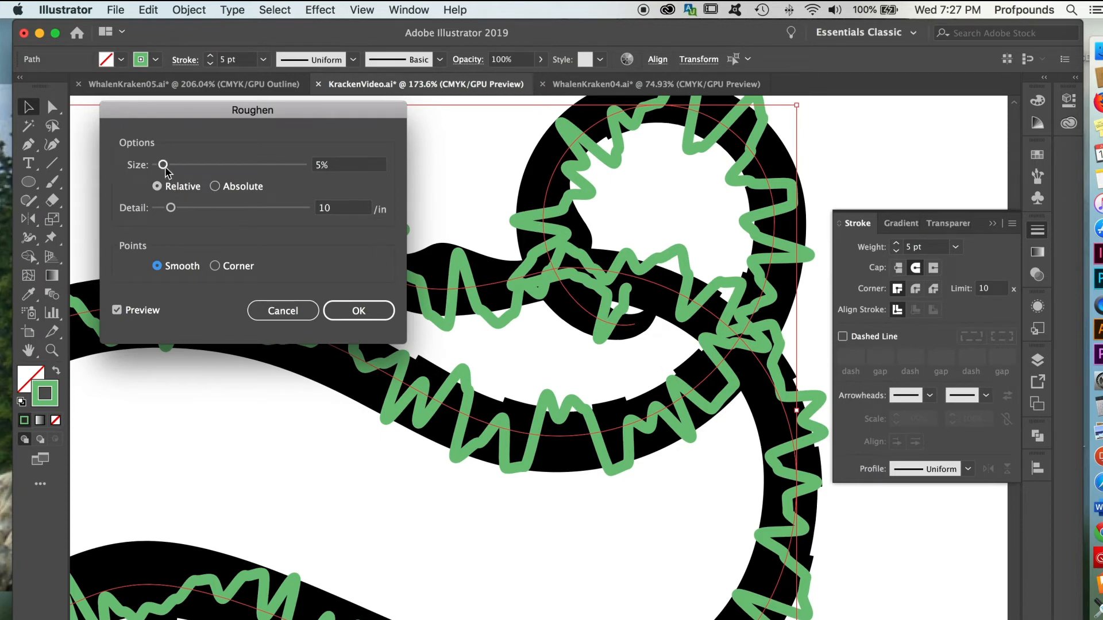
Try relative Roughen sizes of 2% and 1% on the green paths.
{"action": "left_click", "coordinate": [320, 167]}
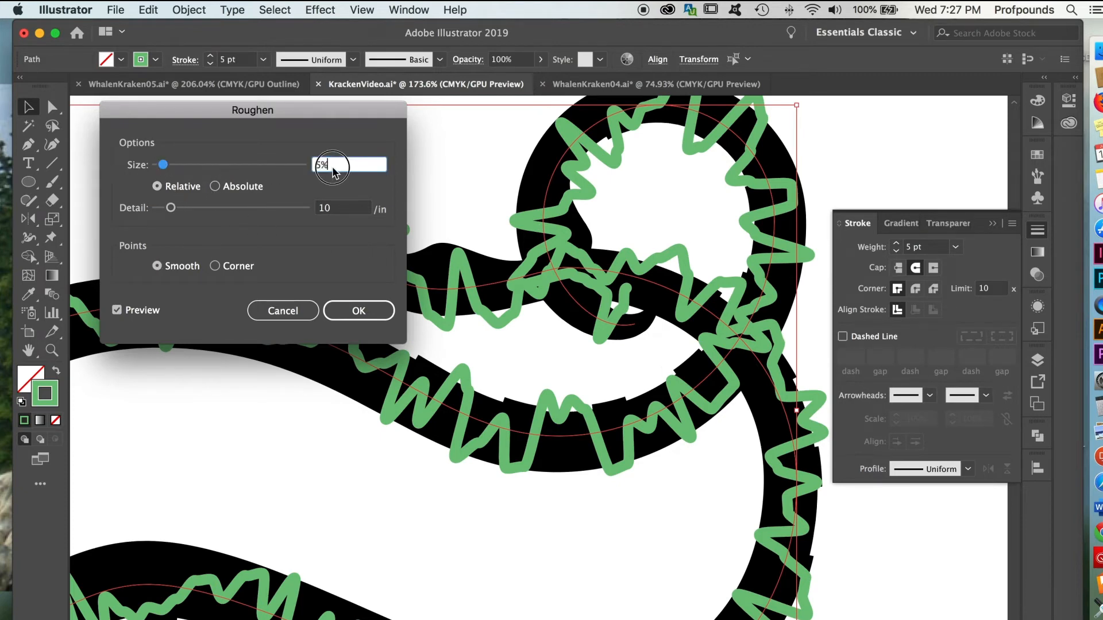
{"action": "type", "text": "2"}
{"action": "key", "text": "Tab"}
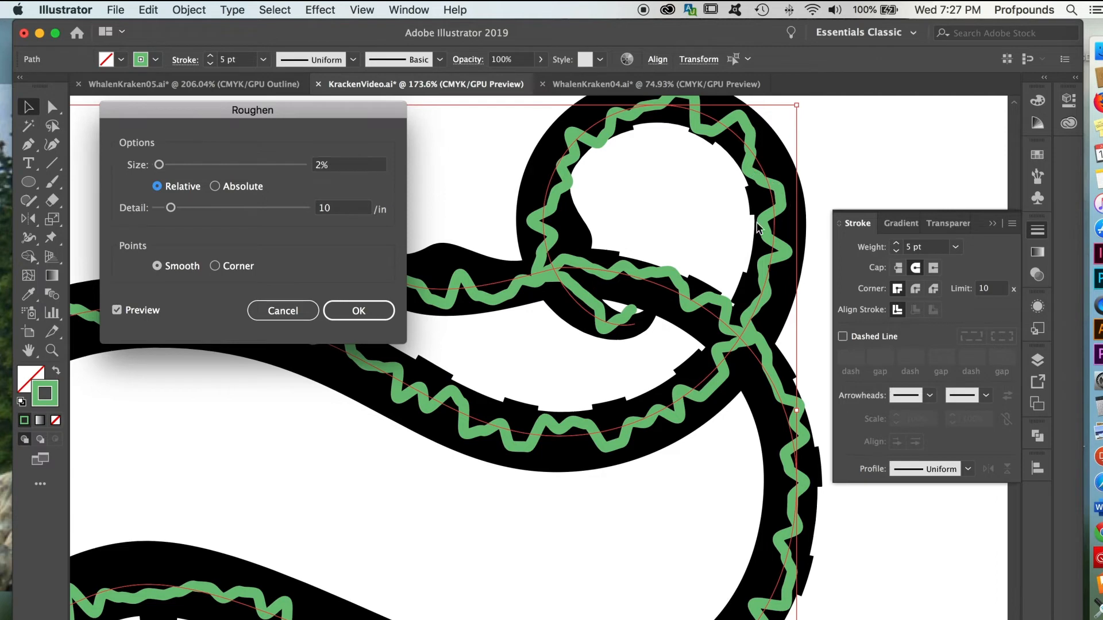
{"action": "left_click", "coordinate": [330, 166]}
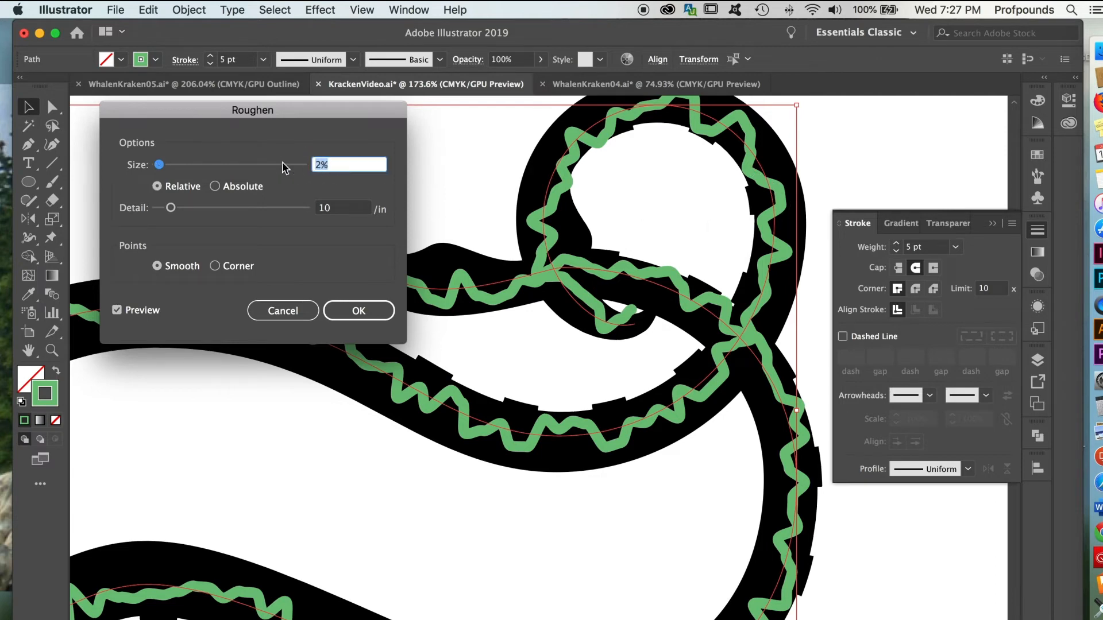
{"action": "type", "text": "1"}
{"action": "key", "text": "Tab"}
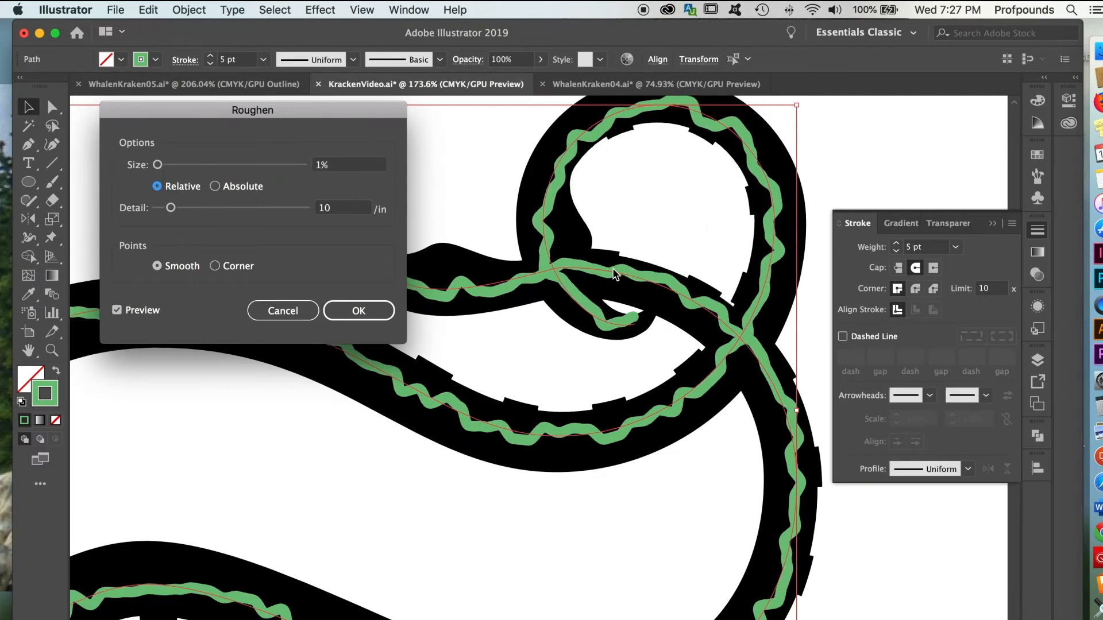
Apply the Roughen effect to the green paths with a size of 0.2% and a detail of 20 per inch.
{"action": "left_click", "coordinate": [331, 166]}
{"action": "type", "text": "0.3"}
{"action": "left_click", "coordinate": [315, 211]}
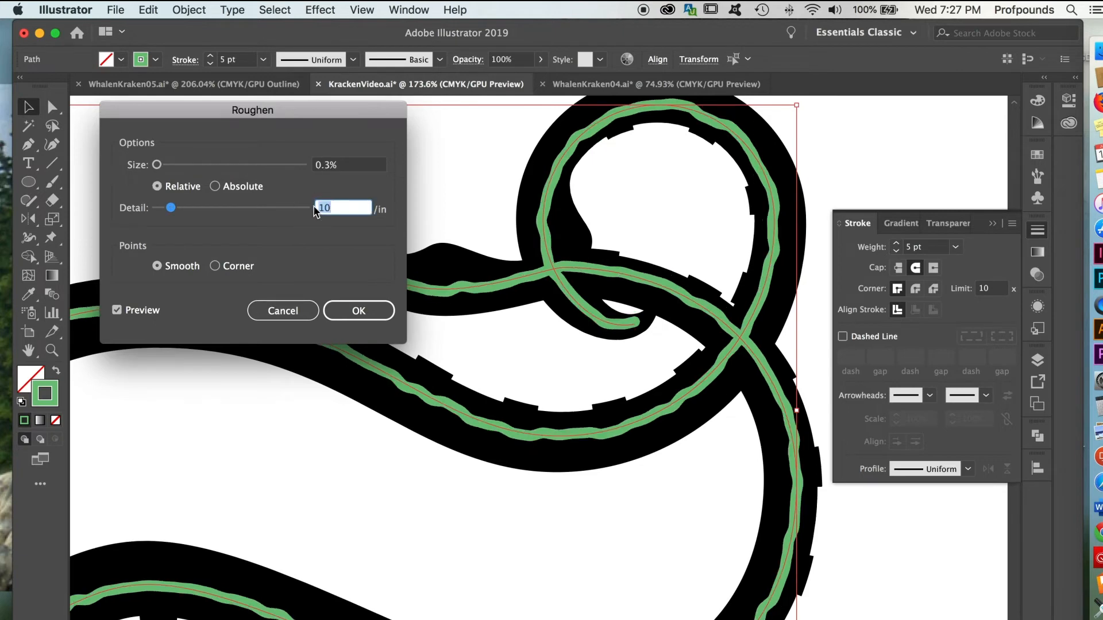
{"action": "type", "text": "20"}
{"action": "key", "text": "Tab"}
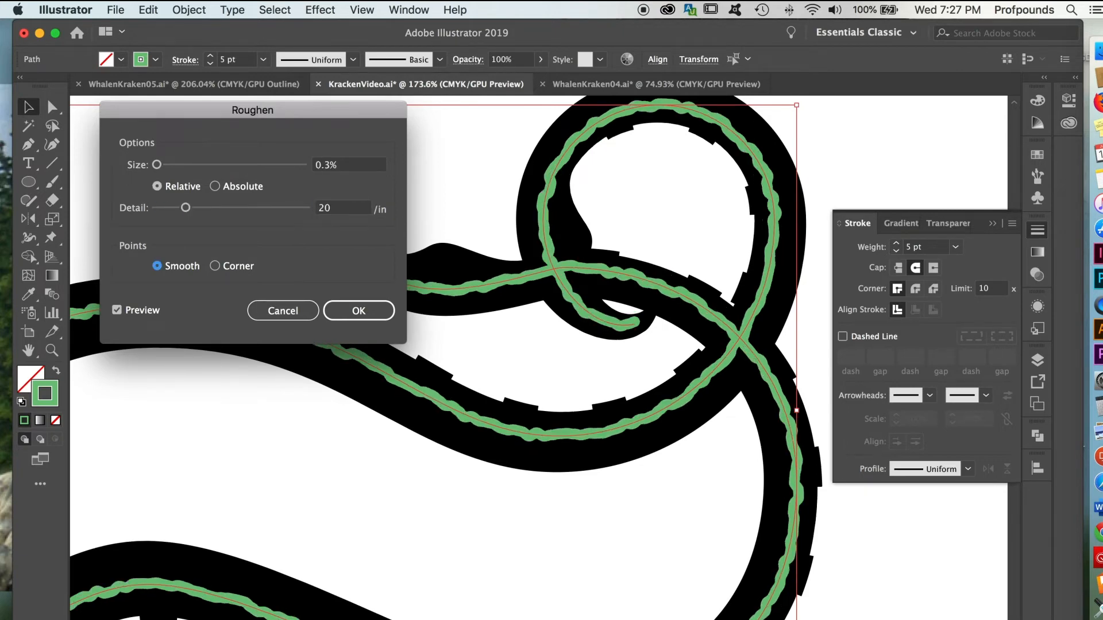
{"action": "left_click", "coordinate": [330, 166]}
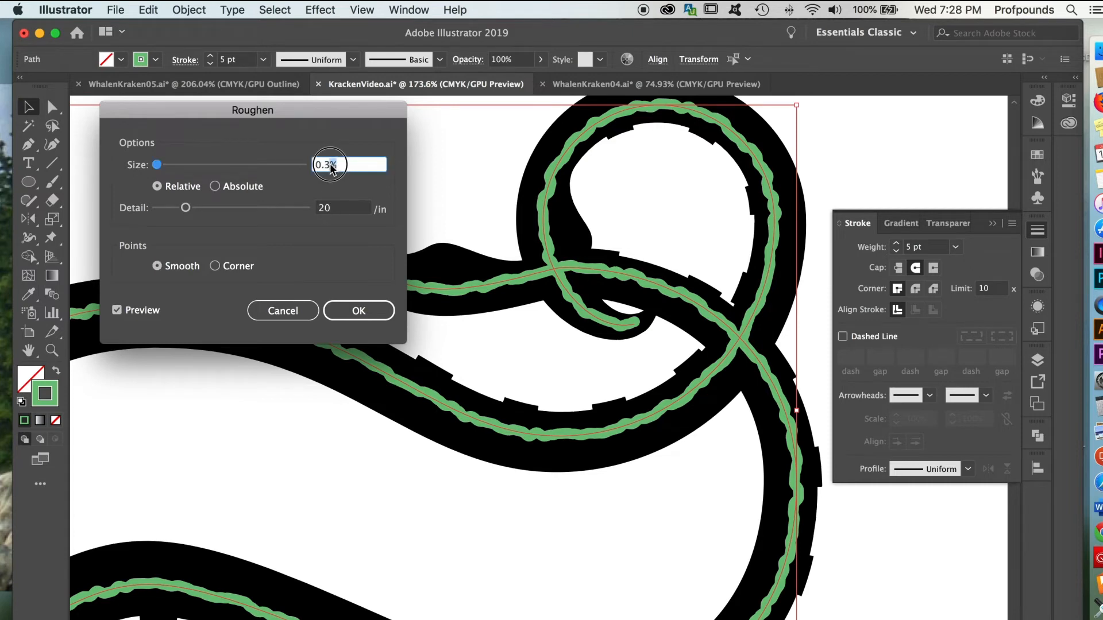
{"action": "type", "text": "0.2"}
{"action": "key", "text": "Tab"}
{"action": "left_click", "coordinate": [381, 310]}
Check the roughened green paths in outline view, then return to preview and show their appearance attributes.
{"action": "key", "text": "super+y"}
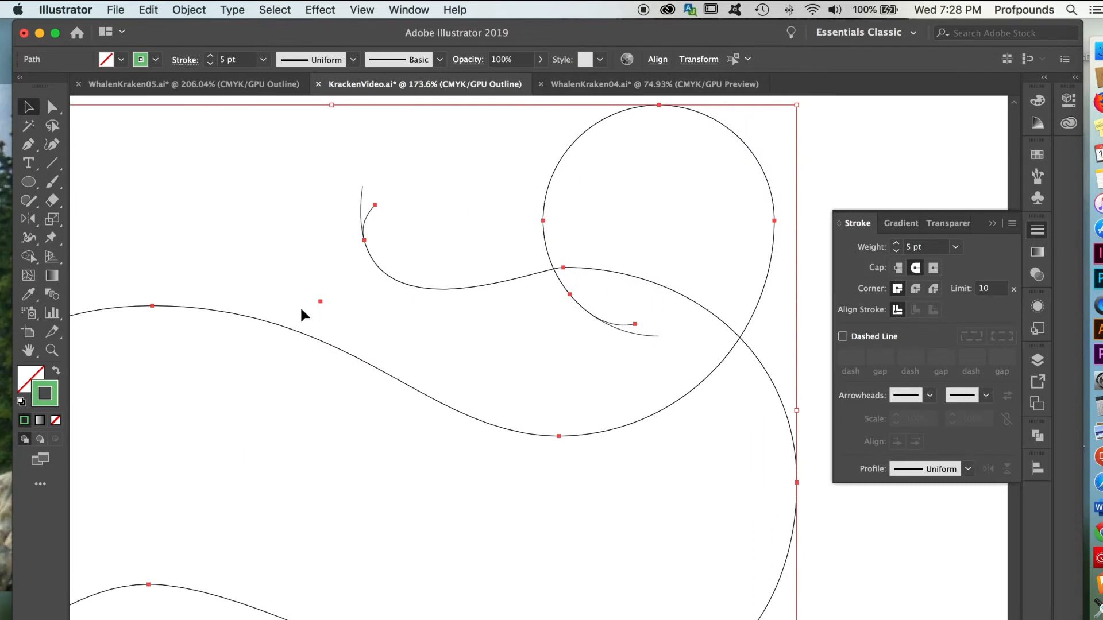
{"action": "key", "text": "super+y"}
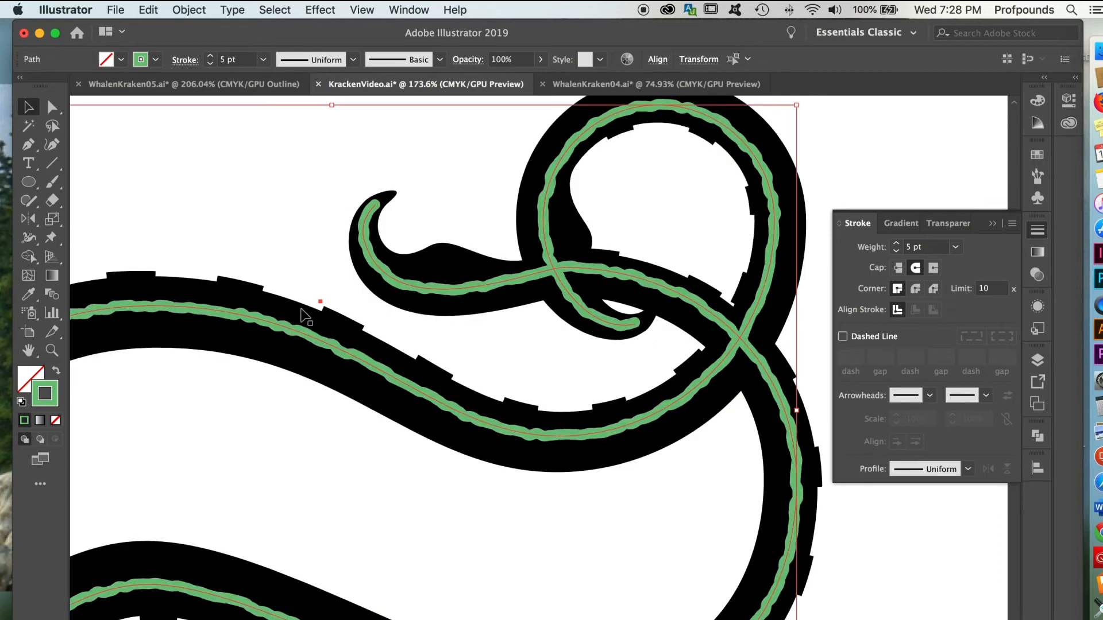
{"action": "left_click", "coordinate": [413, 10]}
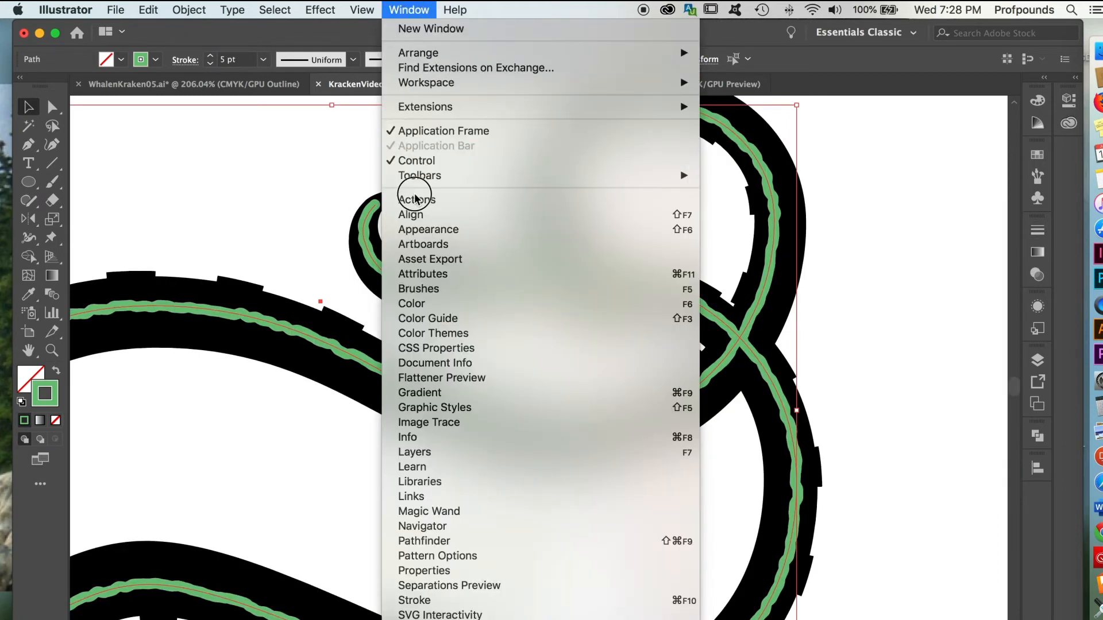
{"action": "left_click", "coordinate": [411, 230]}
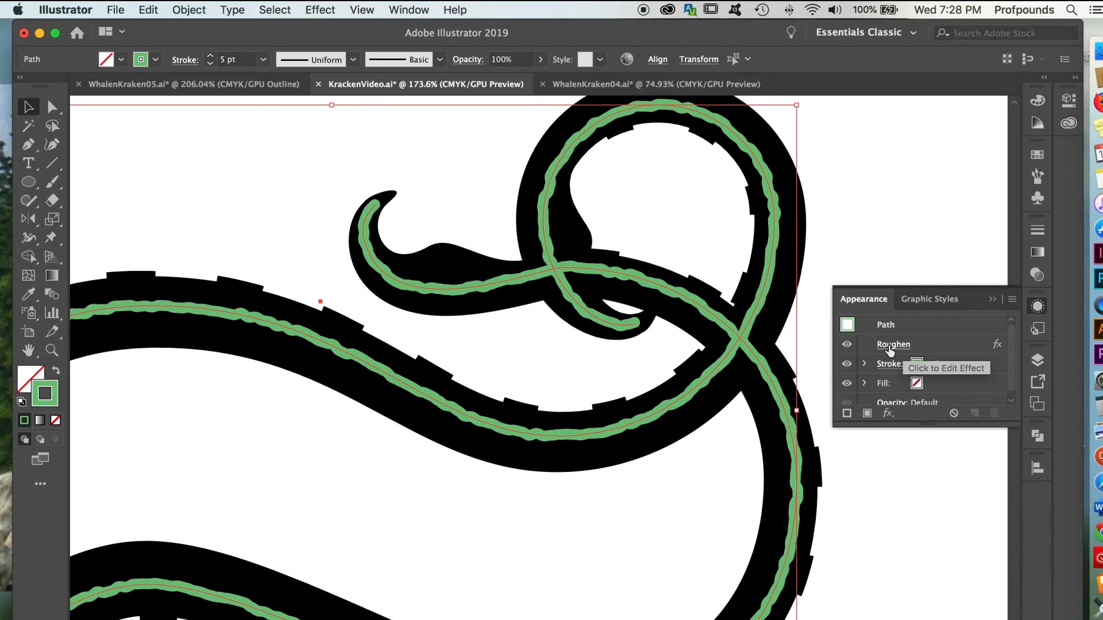
Try a detail of 17 per inch in the applied Roughen effect and cancel the edit.
{"action": "left_click", "coordinate": [890, 346]}
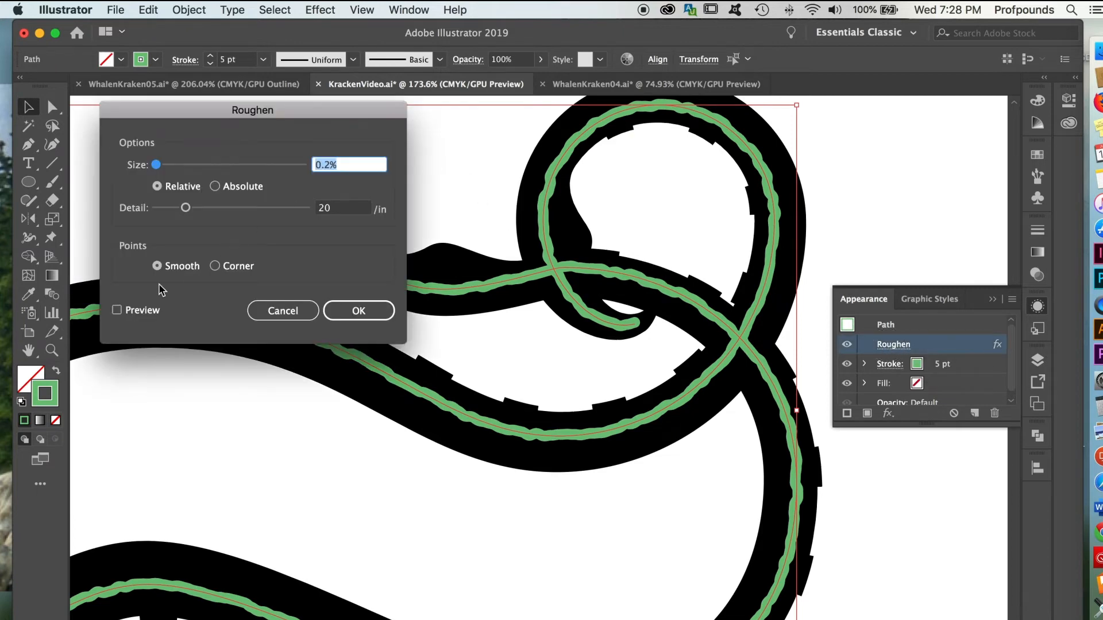
{"action": "left_click", "coordinate": [117, 310]}
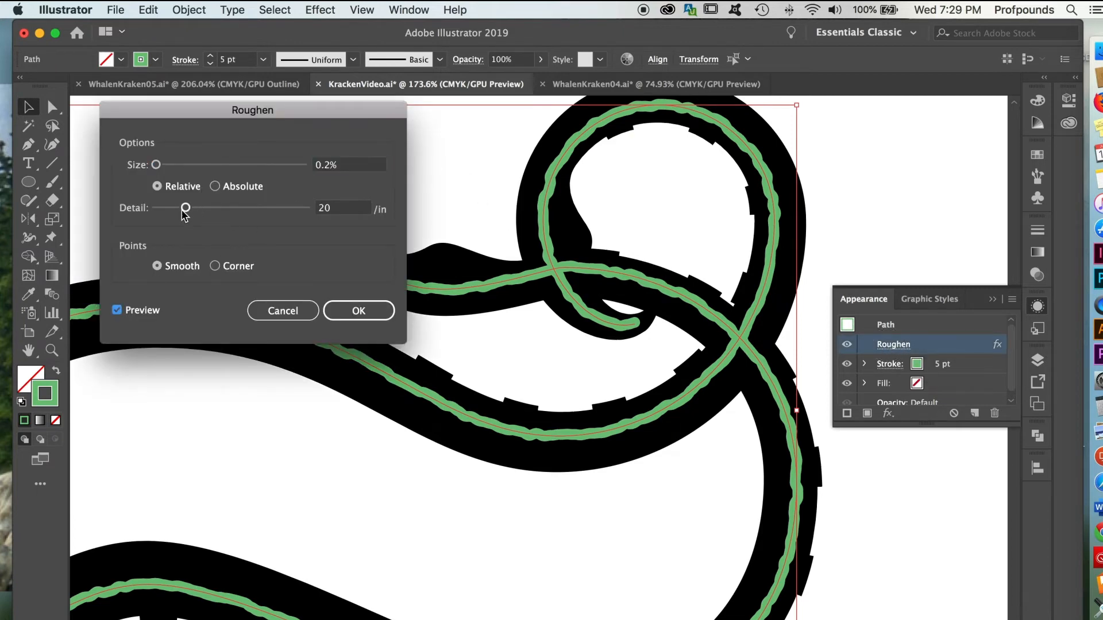
{"action": "mouse_move", "coordinate": [184, 210]}
{"action": "left_mouse_down"}
{"action": "mouse_move", "coordinate": [212, 210]}
{"action": "mouse_move", "coordinate": [182, 210]}
{"action": "left_mouse_up"}
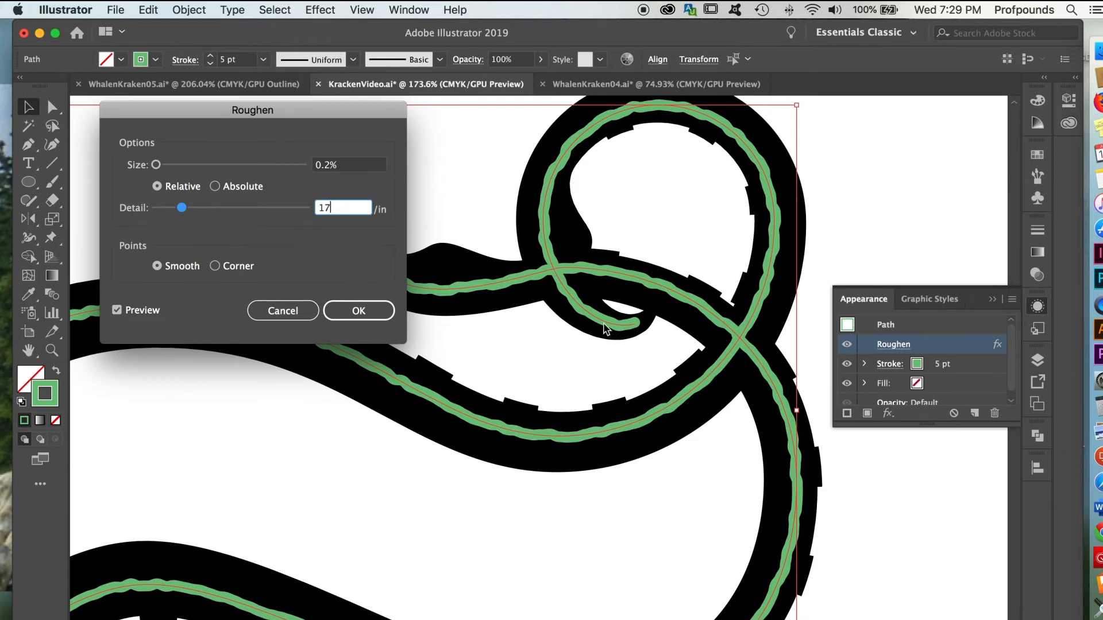
{"action": "left_click", "coordinate": [276, 312]}
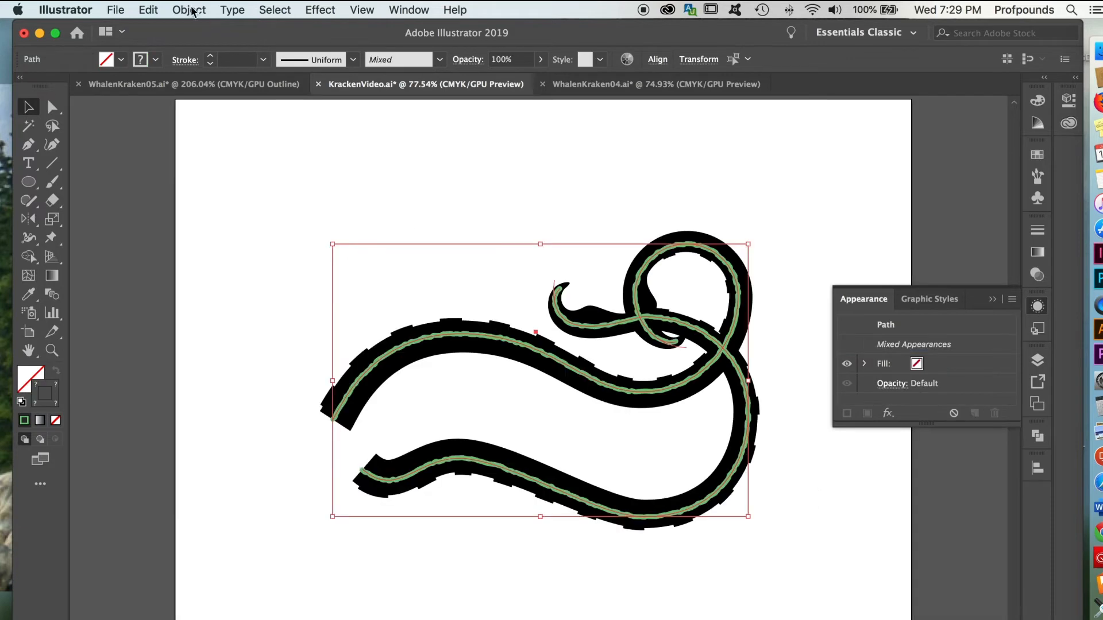
Expand the appearance of all the tentacle and green paths, then deselect them and switch to outline view.
{"action": "left_click", "coordinate": [185, 9]}
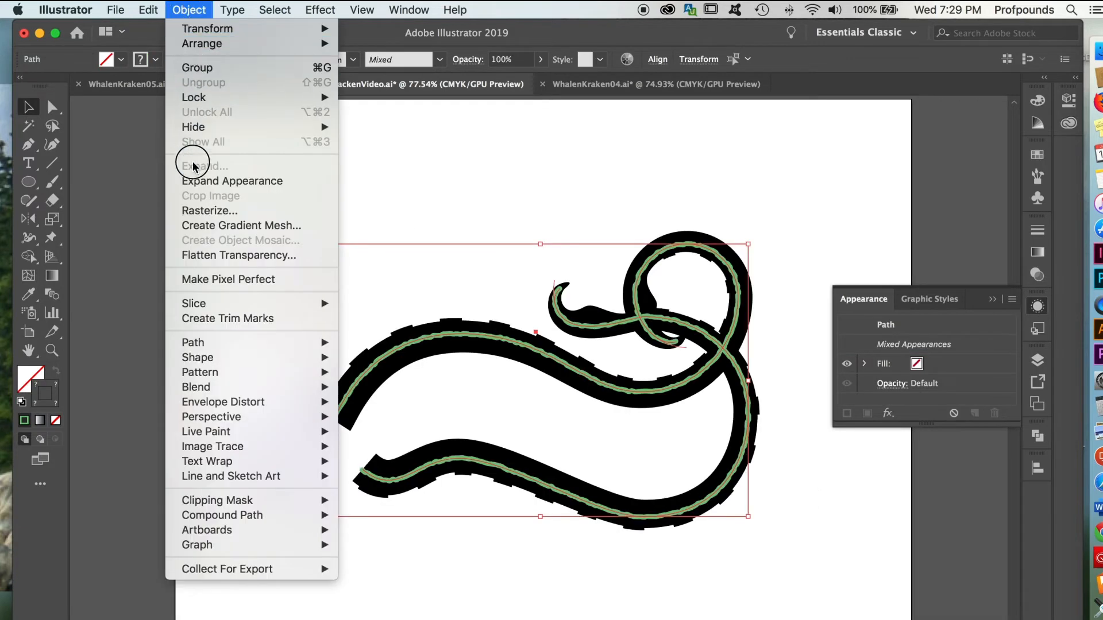
{"action": "left_click", "coordinate": [195, 179]}
{"action": "left_click", "coordinate": [478, 185]}
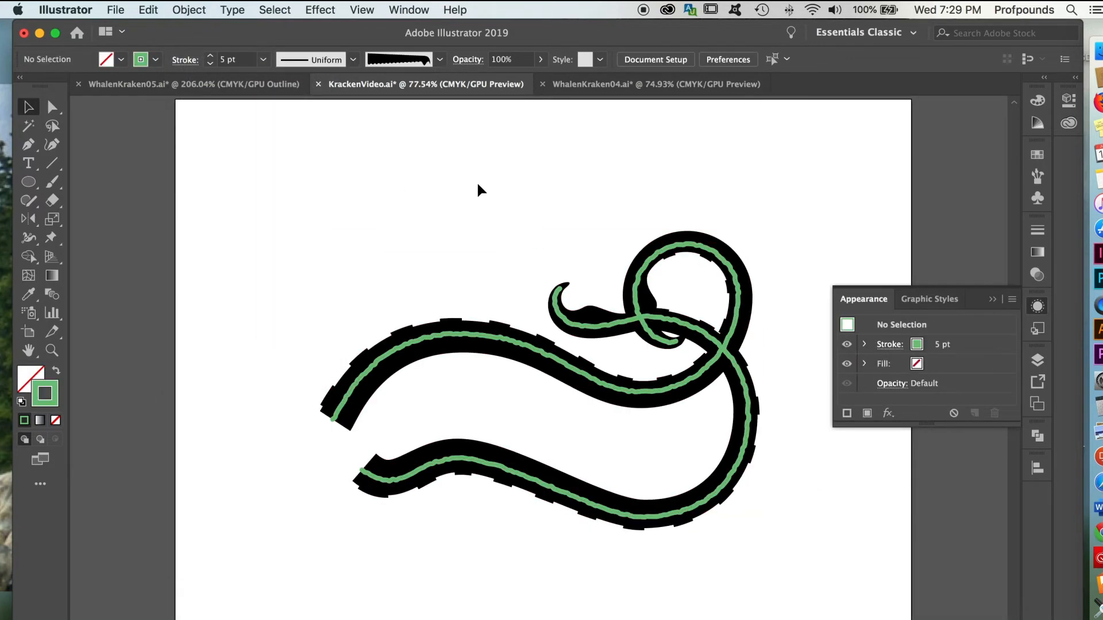
{"action": "key", "text": "super+y"}
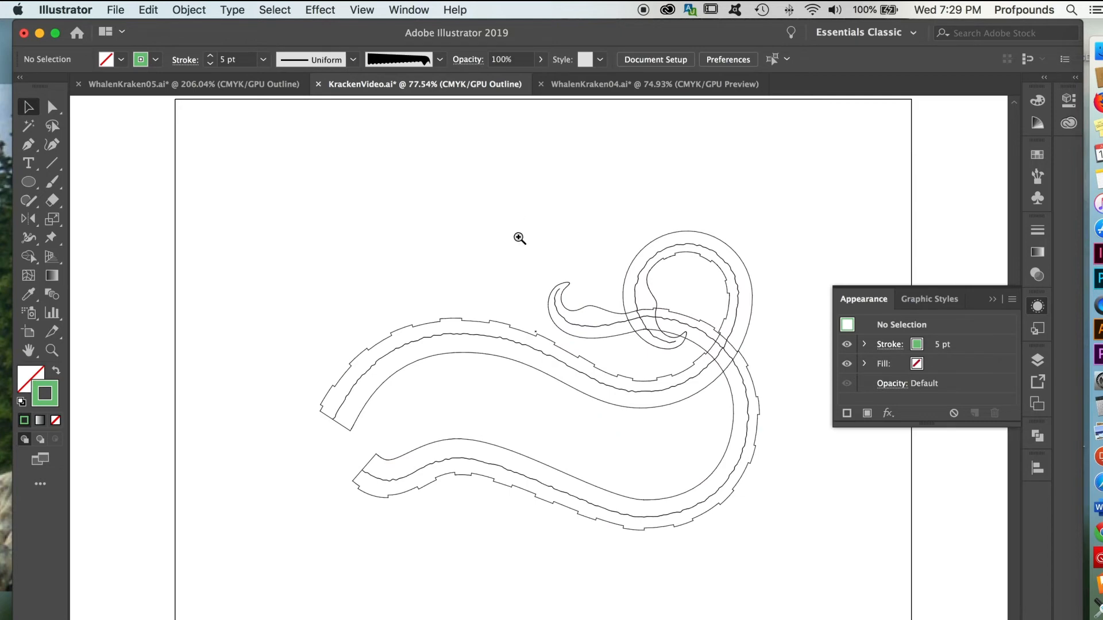
{"action": "left_click_drag", "start_coordinate": [521, 246], "coordinate": [532, 325]}
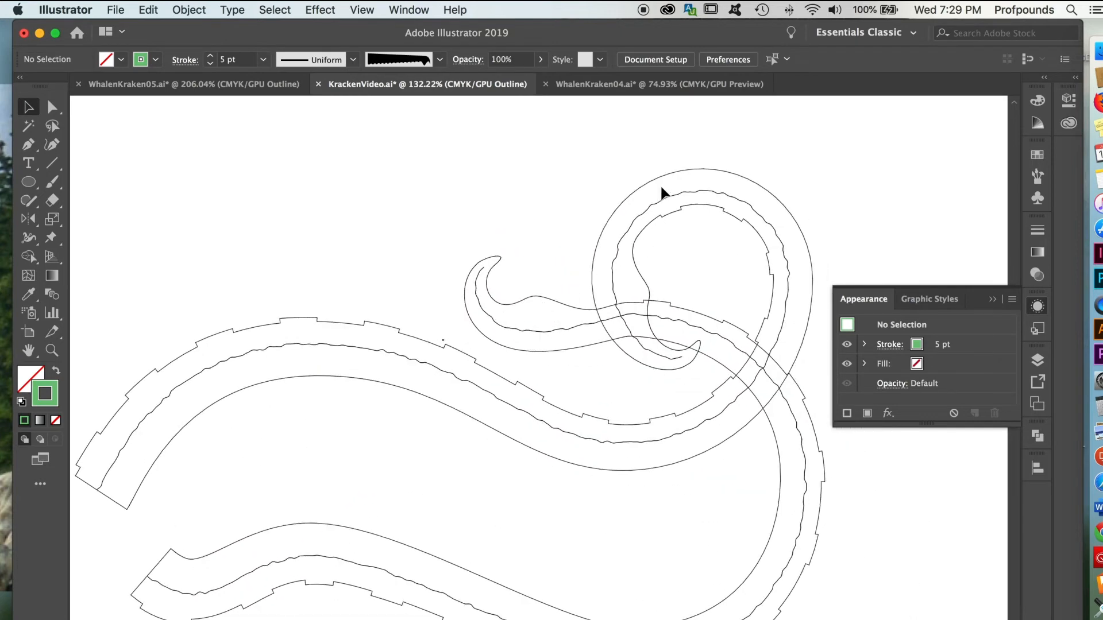
Select both roughened green paths and expand their fill and stroke into shapes.
{"action": "left_click", "coordinate": [565, 326]}
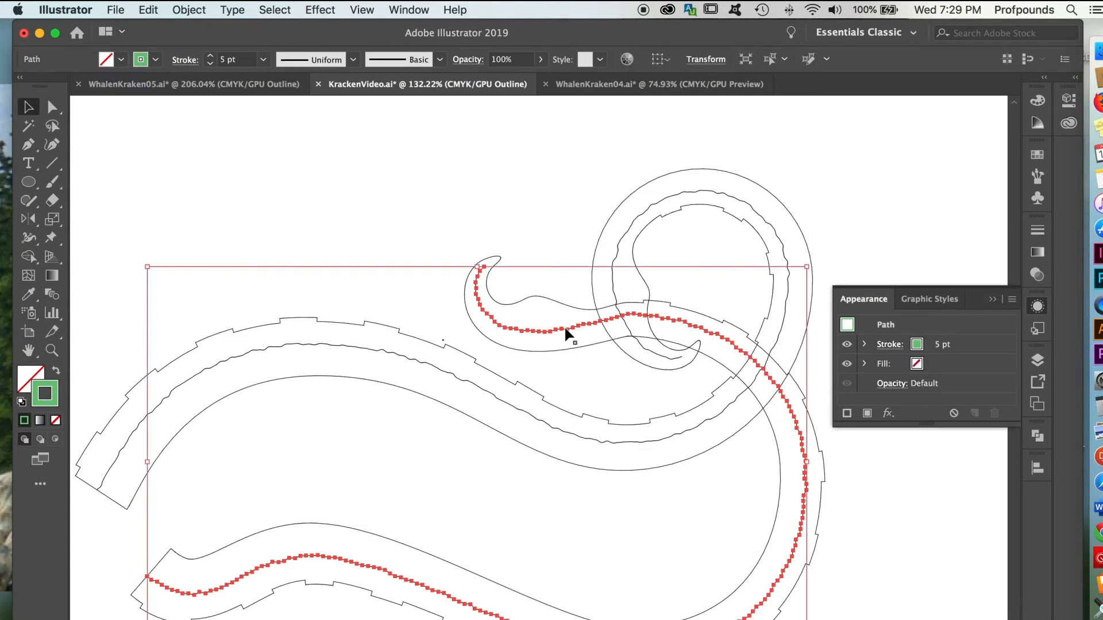
{"action": "left_click", "coordinate": [668, 196], "text": "shift"}
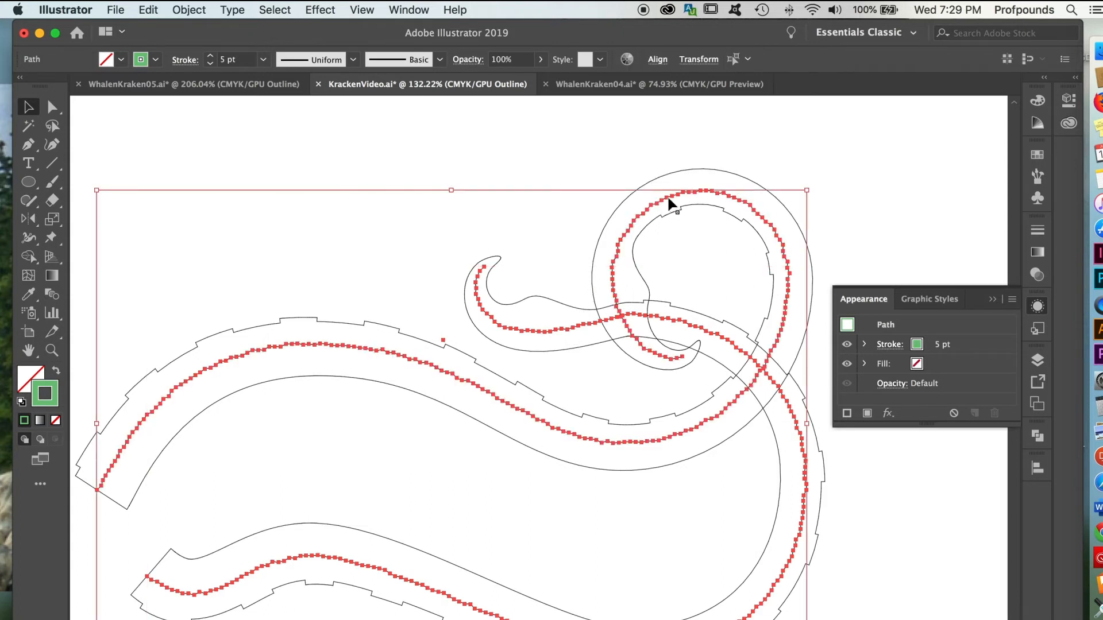
{"action": "left_click", "coordinate": [192, 10]}
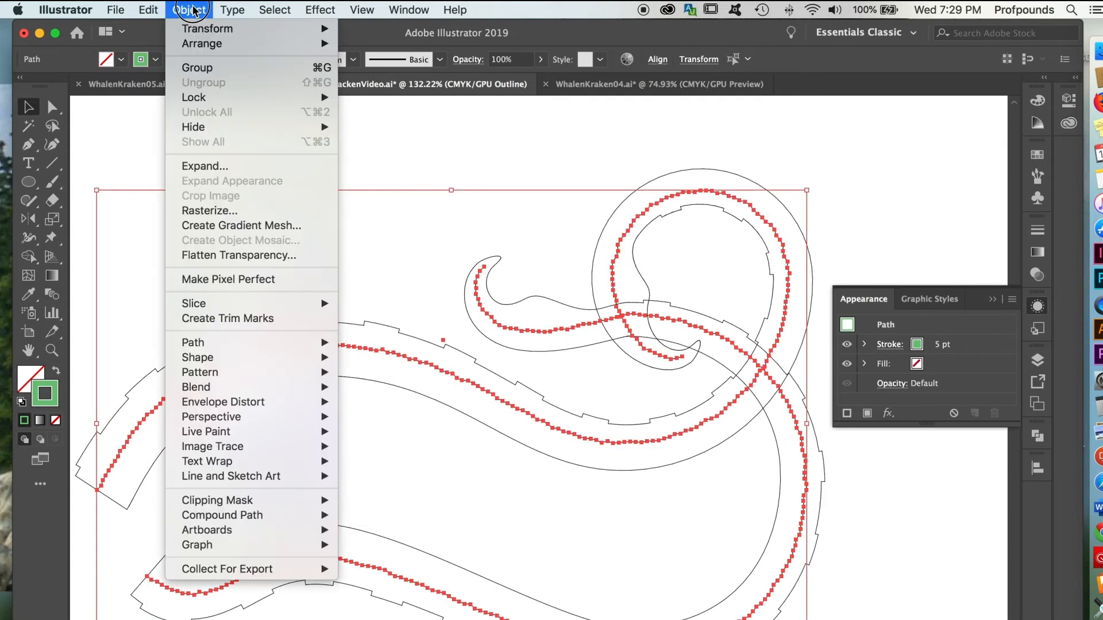
{"action": "left_click", "coordinate": [193, 167]}
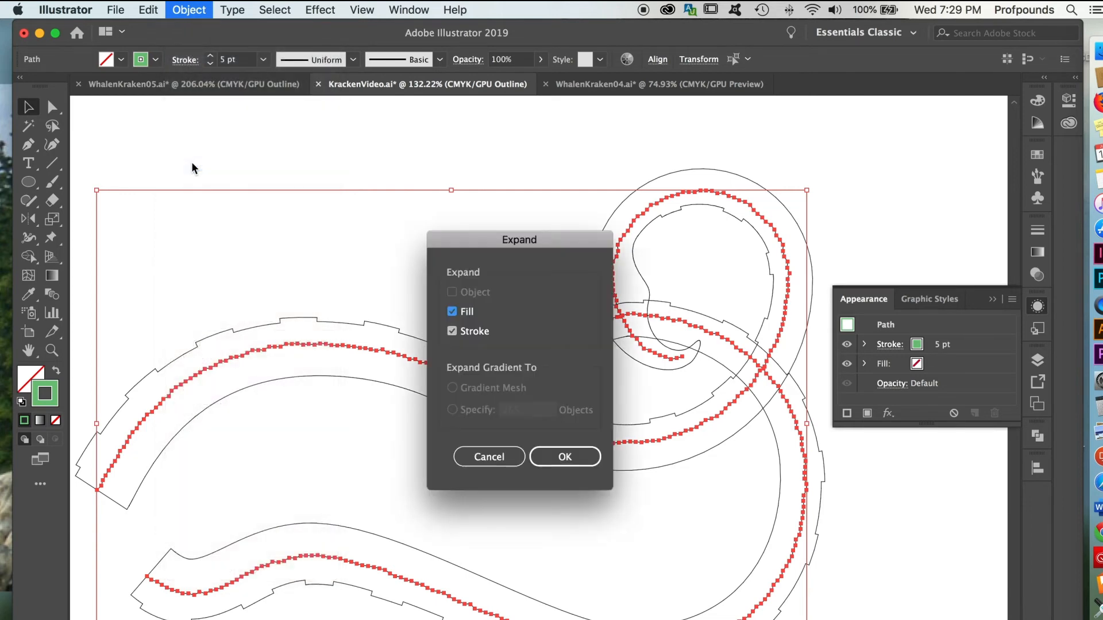
{"action": "left_click", "coordinate": [555, 454]}
{"action": "left_click", "coordinate": [534, 163]}
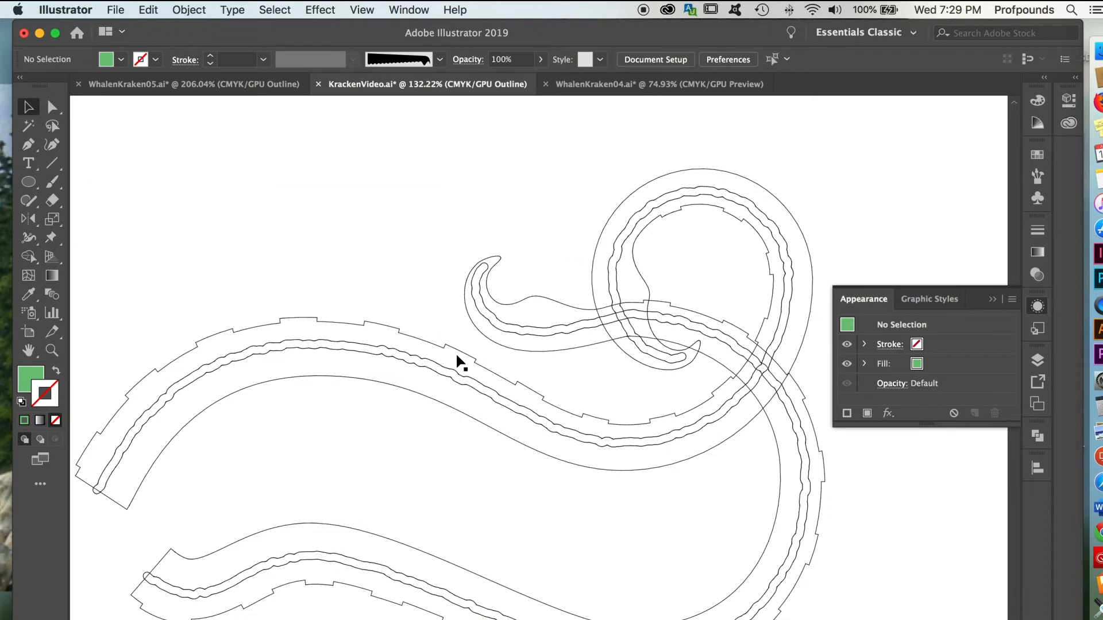
Reshape the outer side of the green inner line's rounded tip in the lower tentacle by moving its anchor points inward.
{"action": "key", "text": "super+space"}
{"action": "left_click_drag", "start_coordinate": [469, 263], "coordinate": [819, 551]}
{"action": "left_click_drag", "start_coordinate": [695, 495], "coordinate": [488, 463]}
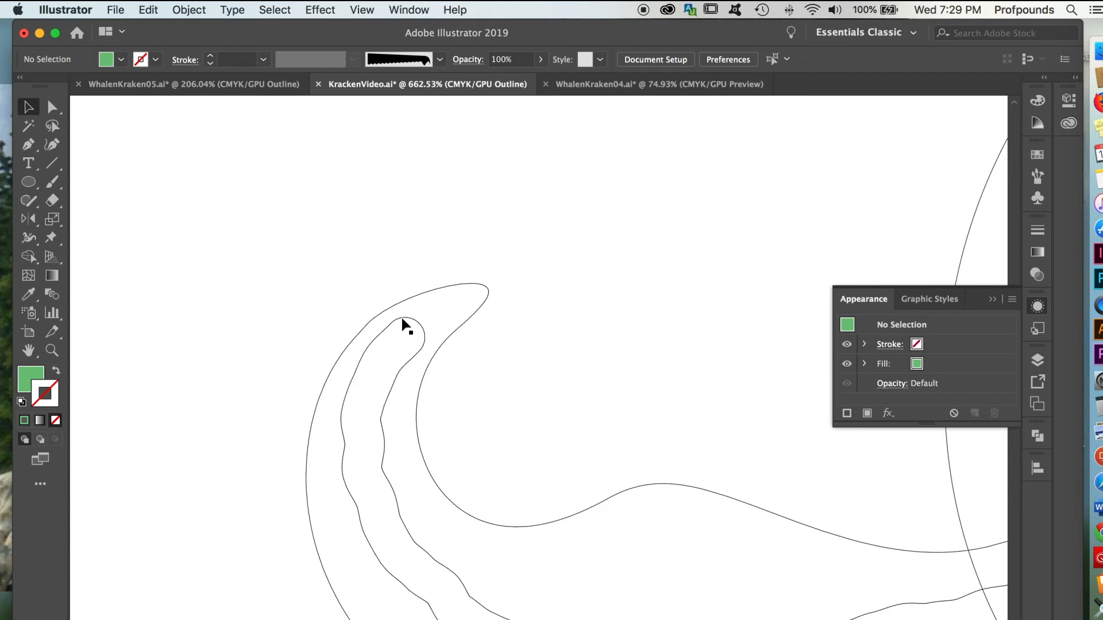
{"action": "left_click", "coordinate": [52, 107]}
{"action": "left_click", "coordinate": [426, 335]}
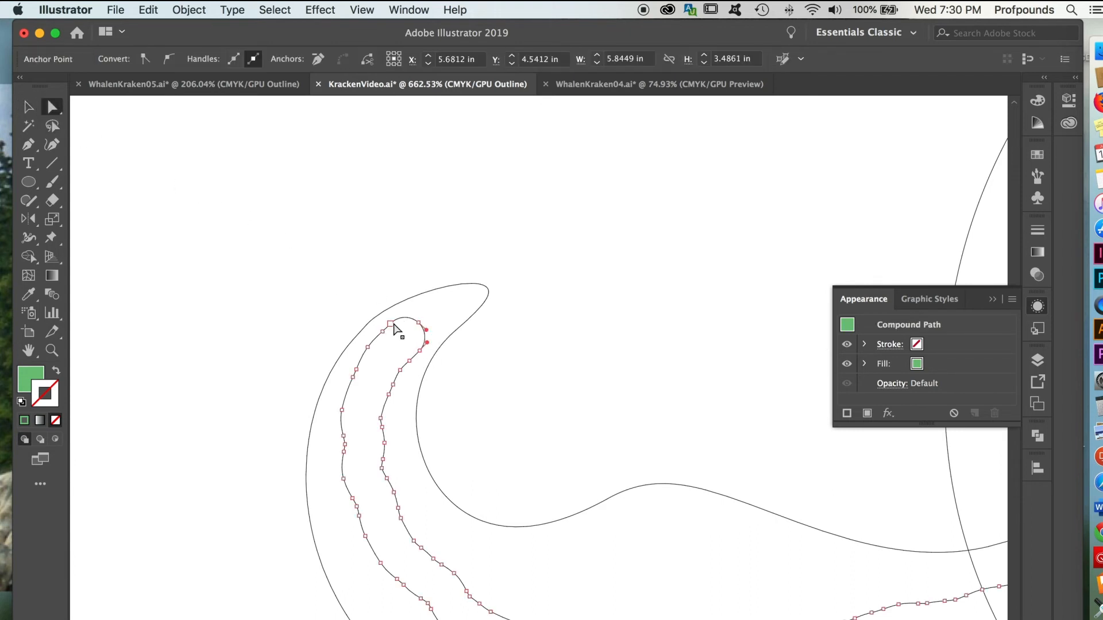
{"action": "mouse_move", "coordinate": [384, 329]}
{"action": "left_mouse_down"}
{"action": "mouse_move", "coordinate": [391, 336]}
{"action": "mouse_move", "coordinate": [394, 325]}
{"action": "left_mouse_up"}
{"action": "left_click", "coordinate": [391, 324]}
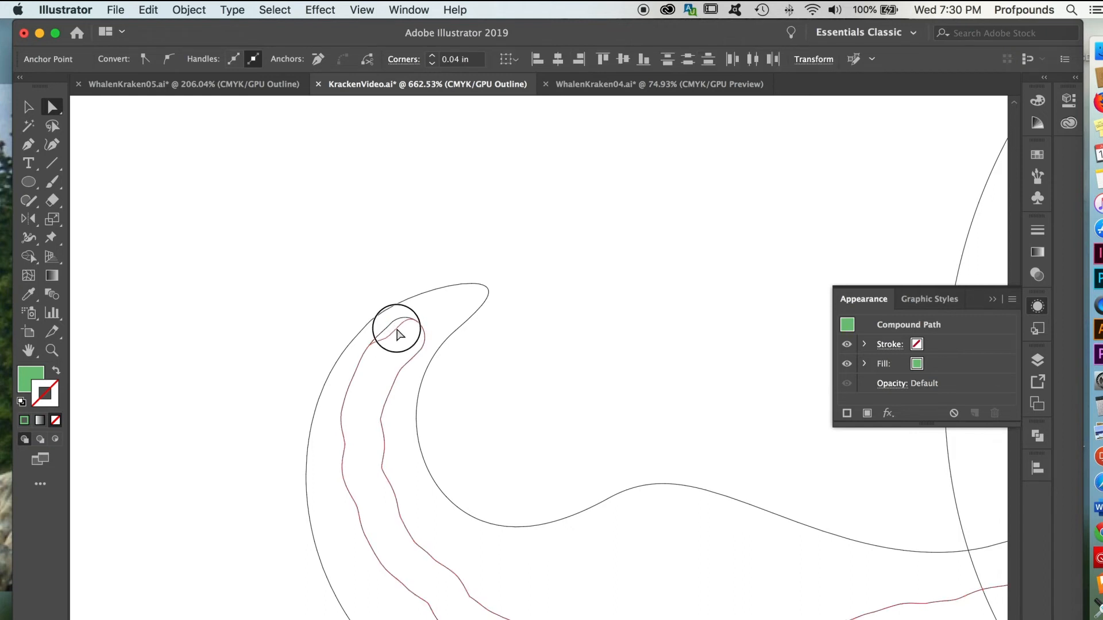
{"action": "left_click", "coordinate": [378, 356]}
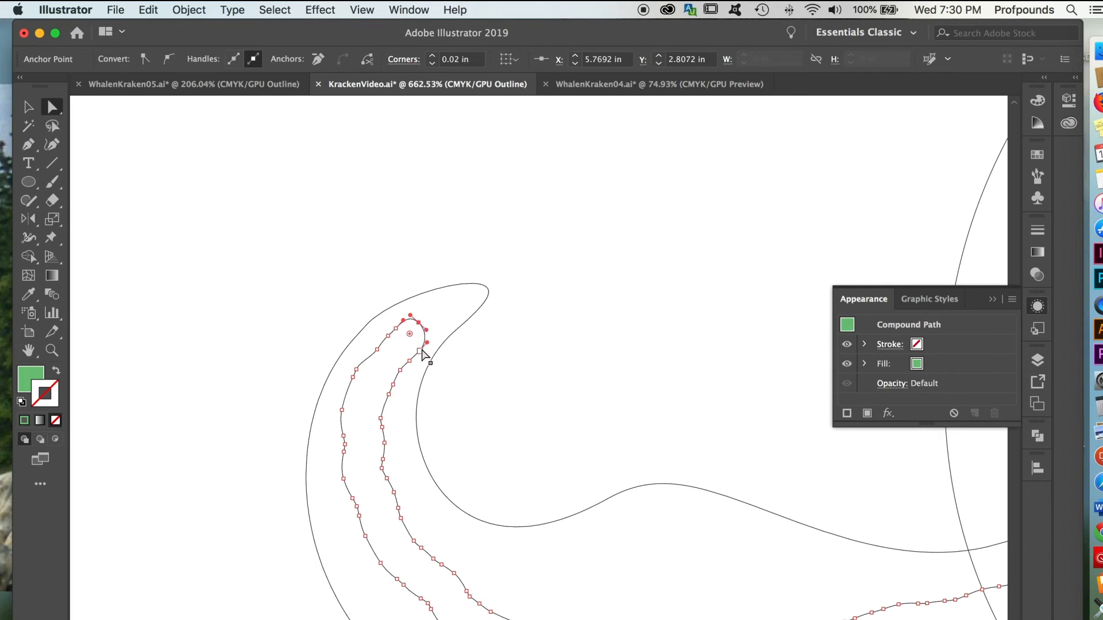
Taper the inner side of the same green line's tip by repositioning its anchor points into a narrower end.
{"action": "left_click", "coordinate": [422, 348]}
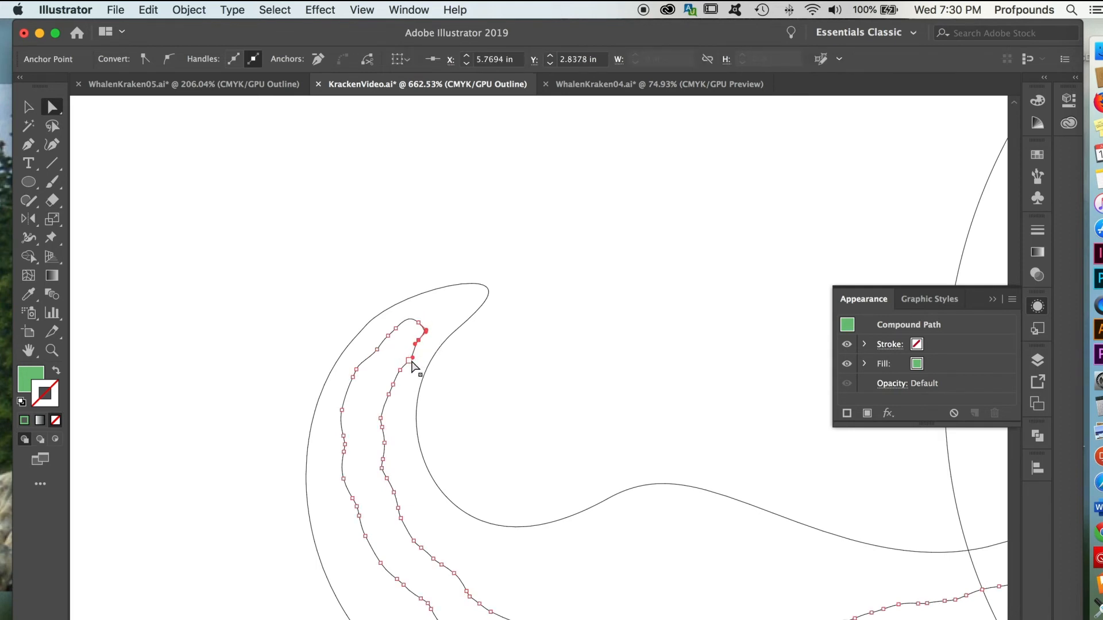
{"action": "left_click", "coordinate": [406, 360]}
{"action": "mouse_move", "coordinate": [419, 323]}
{"action": "left_mouse_down"}
{"action": "mouse_move", "coordinate": [434, 310]}
{"action": "mouse_move", "coordinate": [415, 334]}
{"action": "left_mouse_up"}
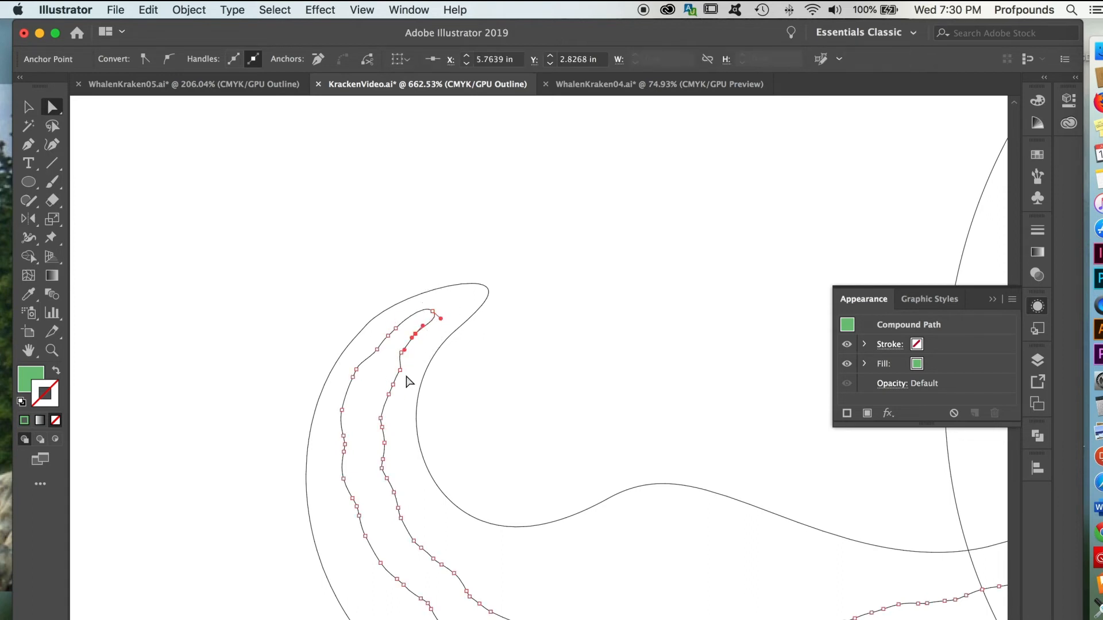
{"action": "left_click_drag", "start_coordinate": [401, 371], "coordinate": [393, 370]}
{"action": "key", "text": "super+0"}
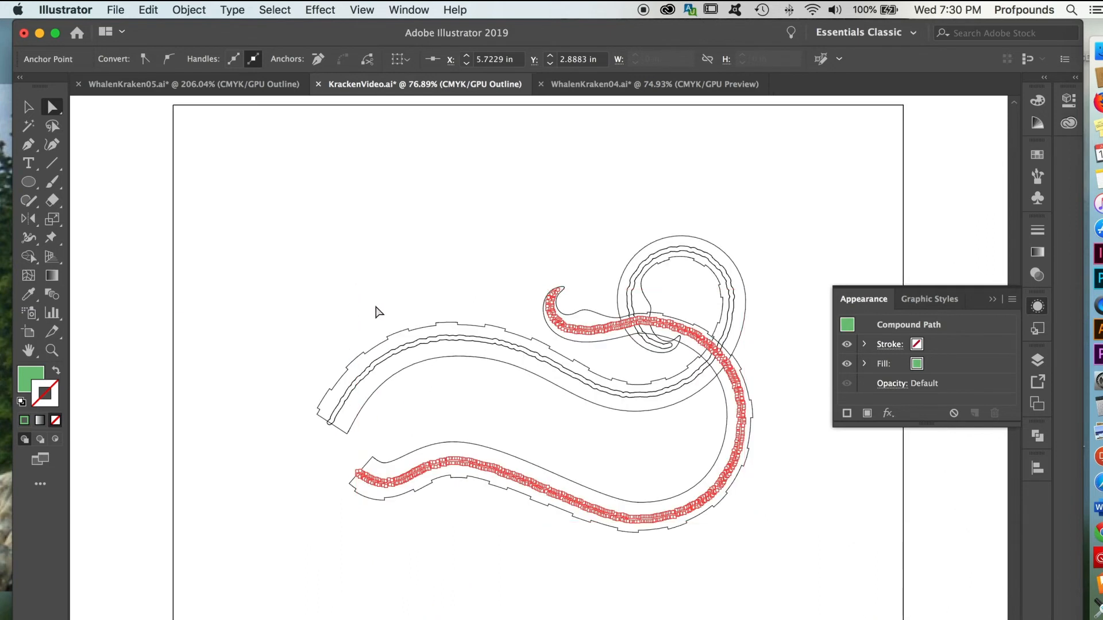
Hide the Working layer and show the line storage layer.
{"action": "left_click", "coordinate": [516, 274]}
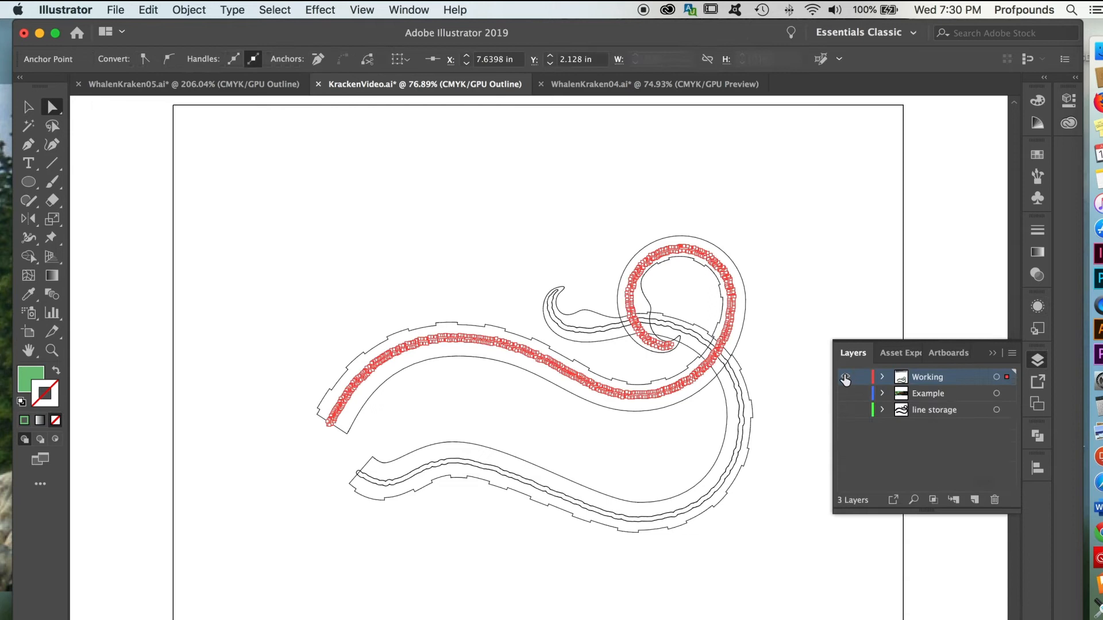
{"action": "left_click", "coordinate": [846, 377]}
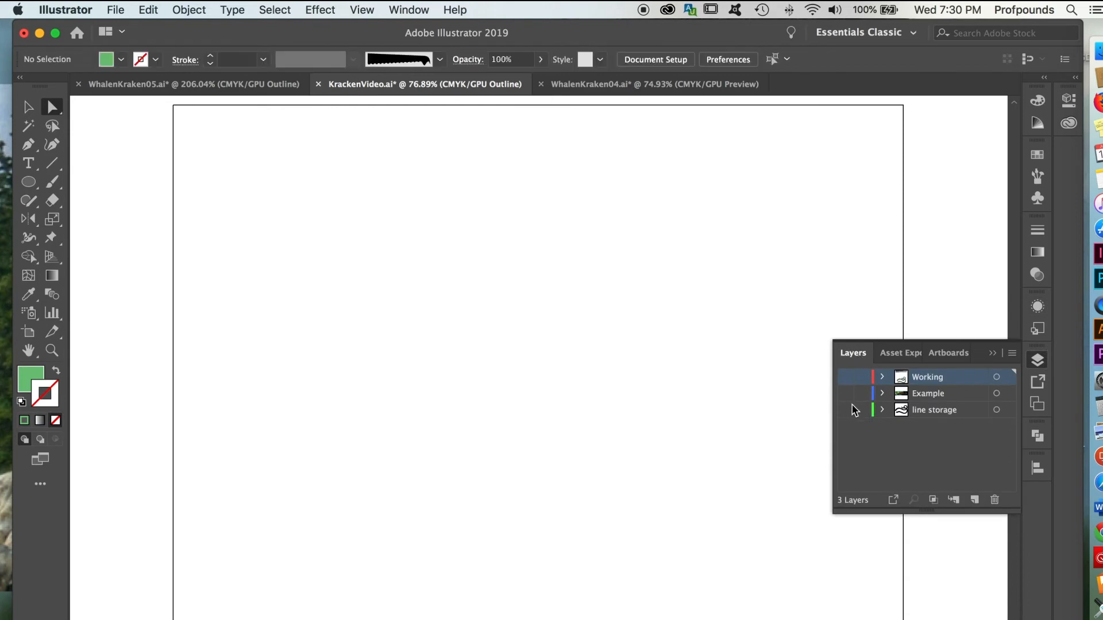
{"action": "left_click", "coordinate": [845, 409]}
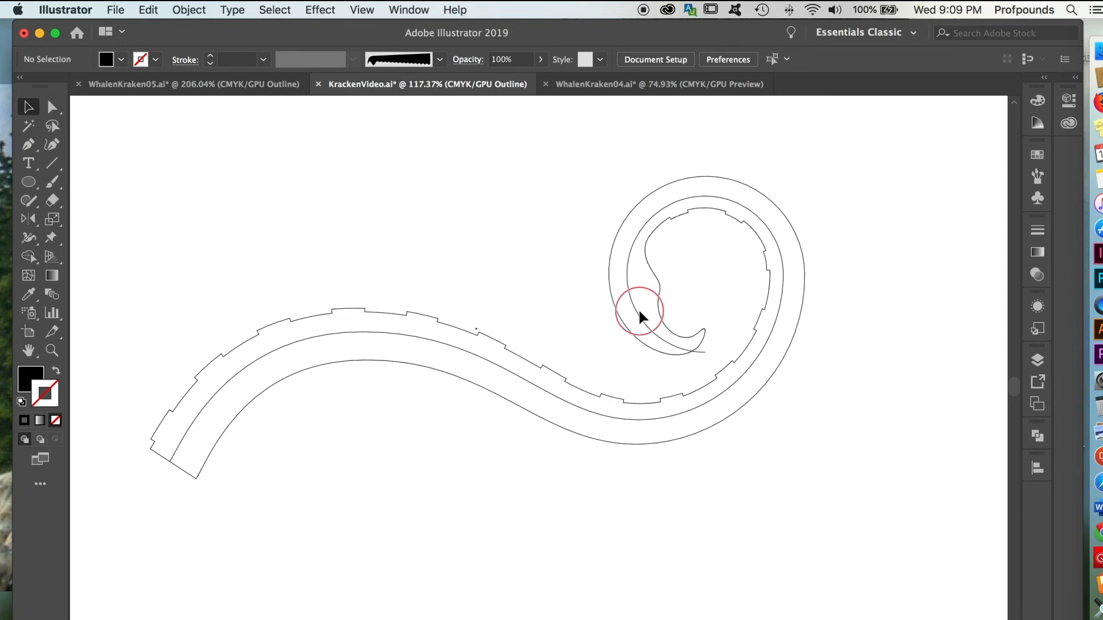
Move the centre path's end anchor to the curled tentacle's tip and bend its last segment to follow the inside of the tip.
{"action": "left_click_drag", "start_coordinate": [639, 311], "coordinate": [637, 458]}
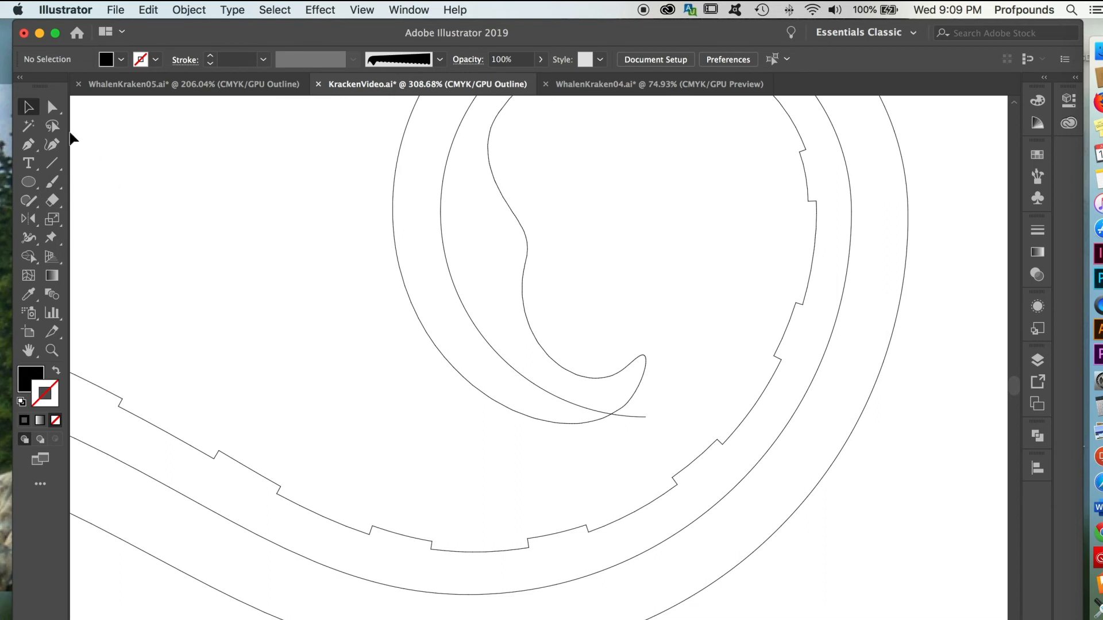
{"action": "left_click", "coordinate": [51, 107]}
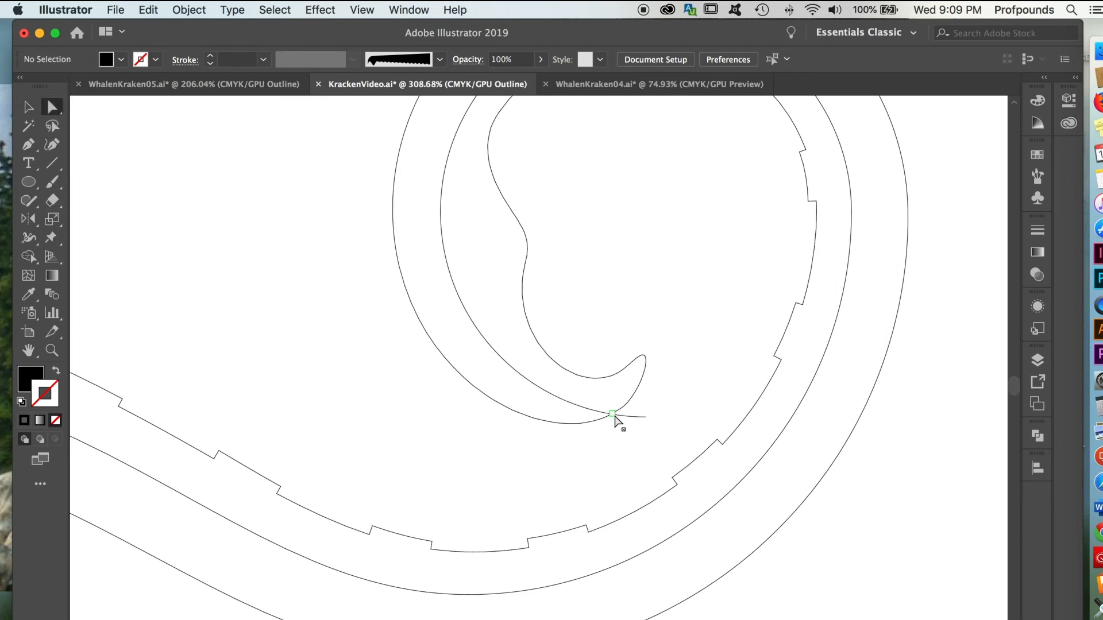
{"action": "left_click_drag", "start_coordinate": [614, 417], "coordinate": [658, 355]}
{"action": "left_click", "coordinate": [589, 350]}
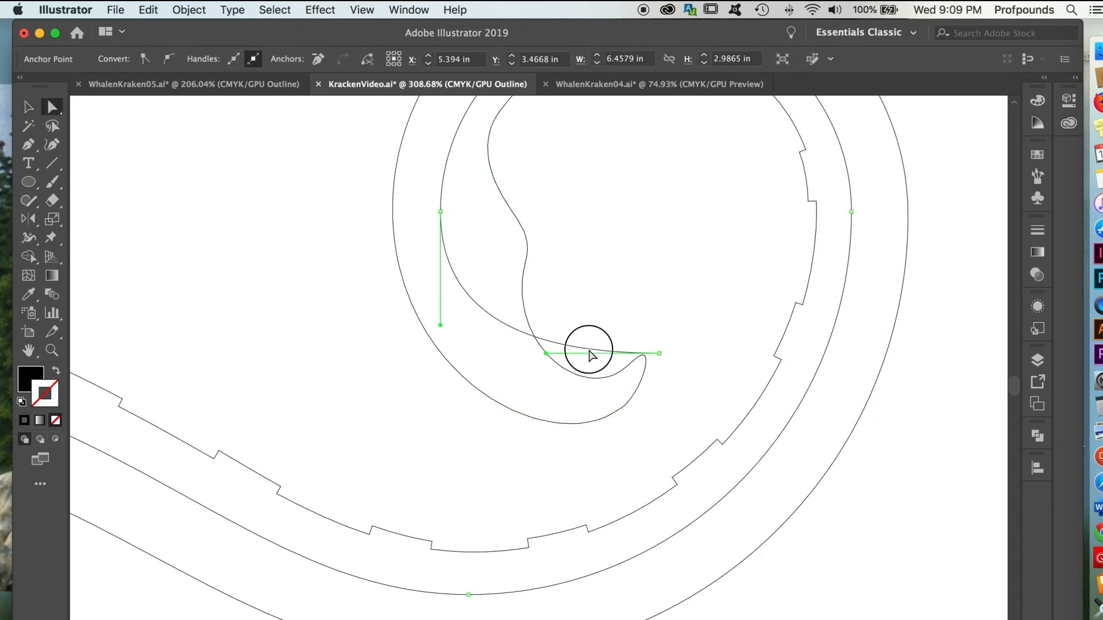
{"action": "left_click", "coordinate": [659, 353]}
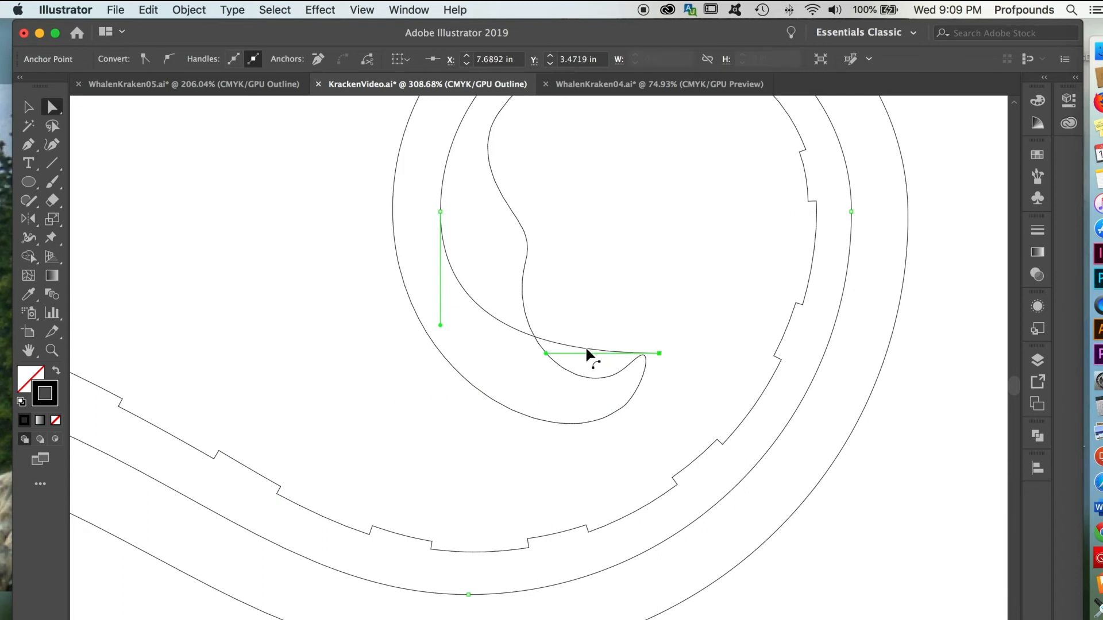
{"action": "left_click_drag", "start_coordinate": [587, 349], "coordinate": [589, 394]}
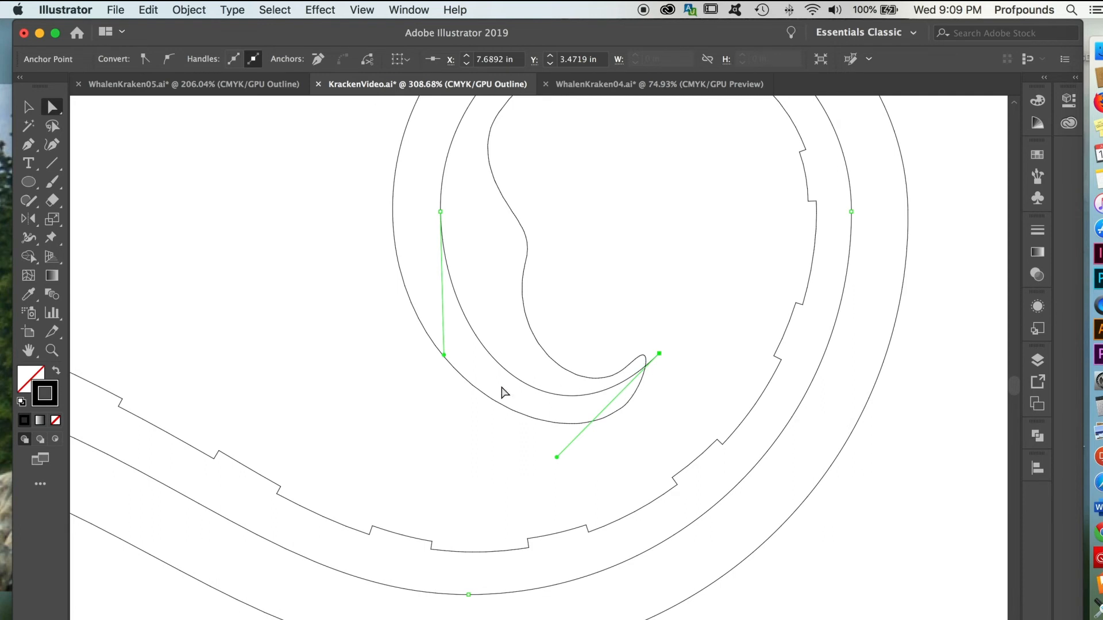
Continue the centre path with the Pen tool from its base end, adding a short segment just beyond the tentacle's base.
{"action": "key", "text": "super+0"}
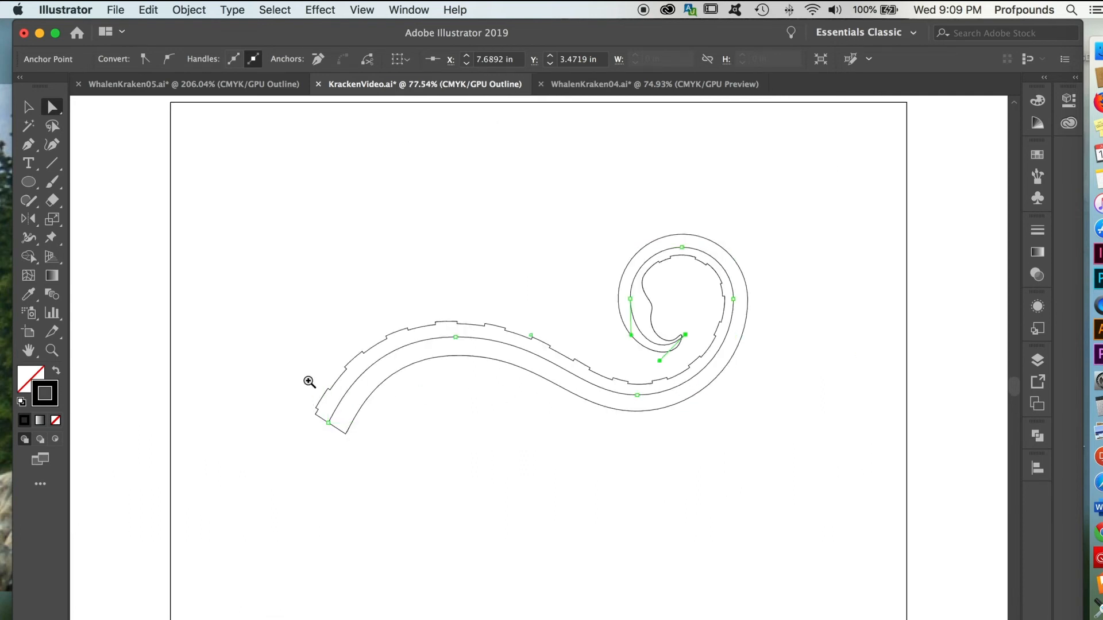
{"action": "left_click", "coordinate": [304, 385], "text": "super"}
{"action": "left_click_drag", "start_coordinate": [302, 388], "coordinate": [505, 340]}
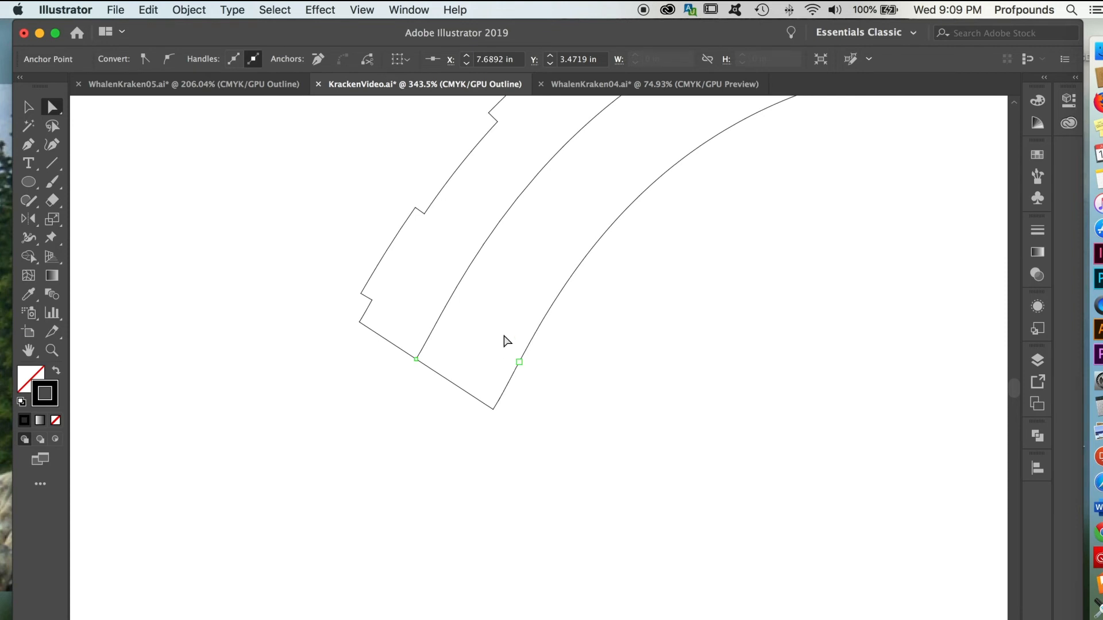
{"action": "left_click", "coordinate": [443, 313]}
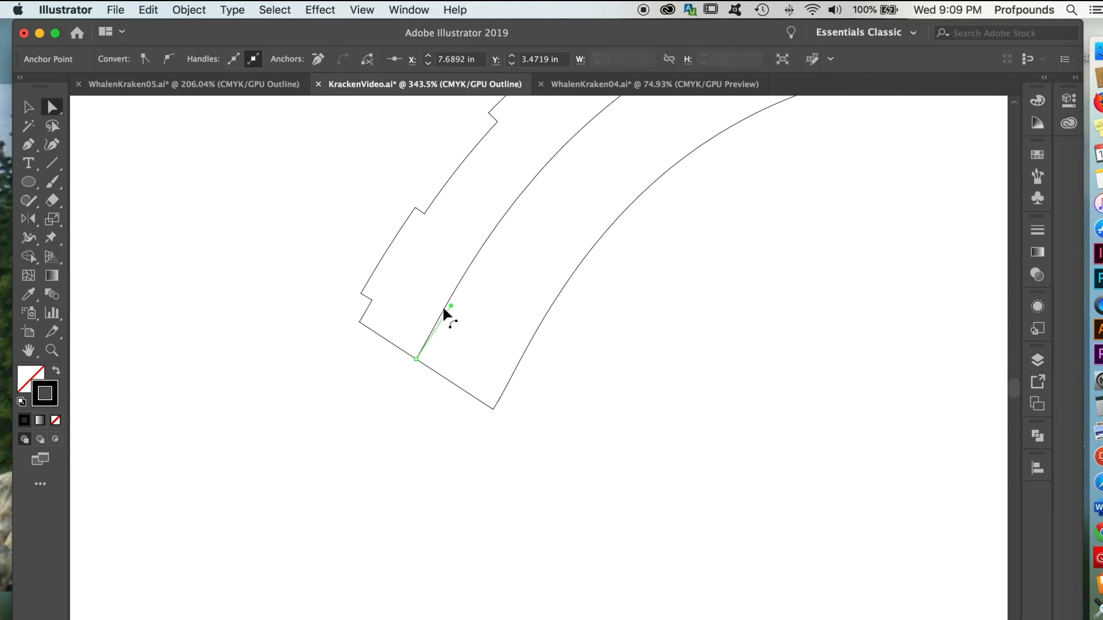
{"action": "left_click", "coordinate": [28, 144]}
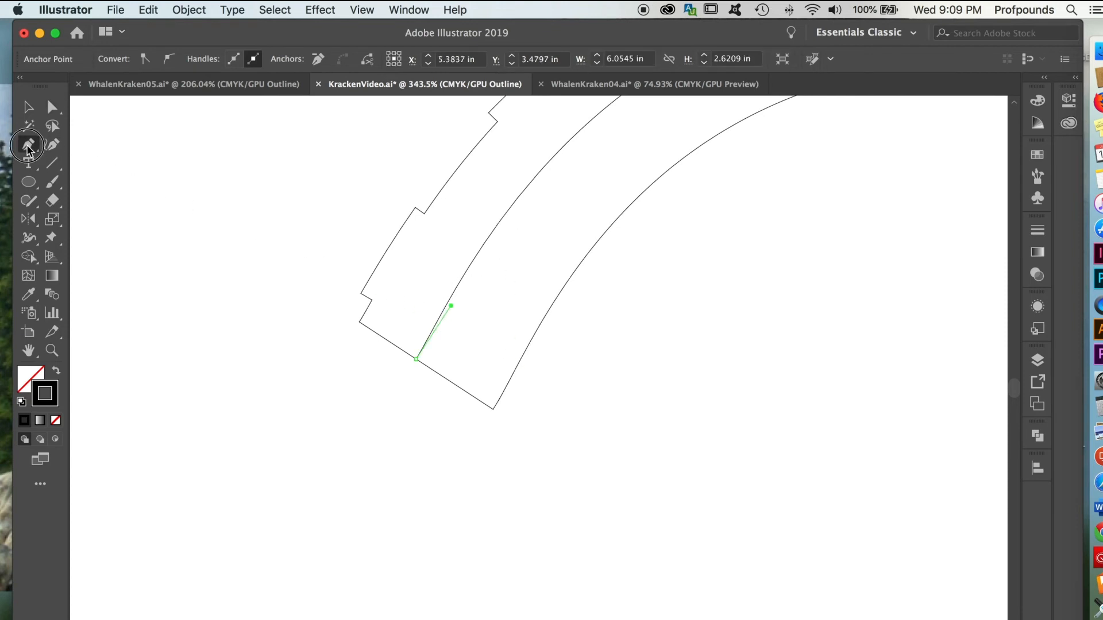
{"action": "left_click", "coordinate": [416, 359]}
{"action": "left_click", "coordinate": [400, 404]}
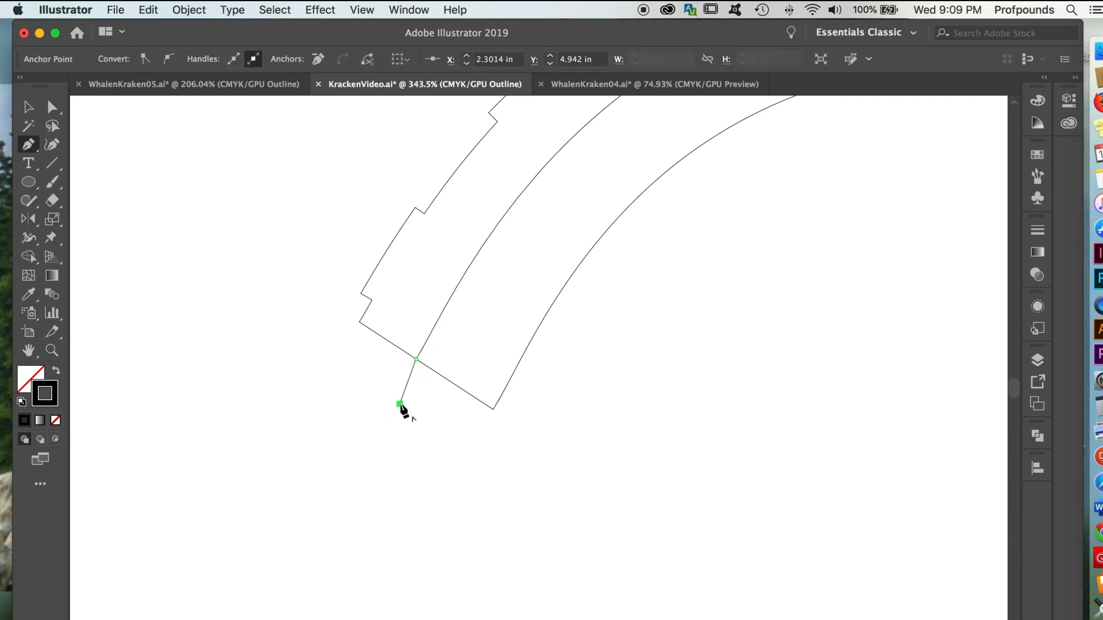
Extend the path with straight segments running below the tentacle towards the far side of the curl.
{"action": "scroll", "coordinate": [401, 404], "scroll_direction": "down", "scroll_amount": 5}
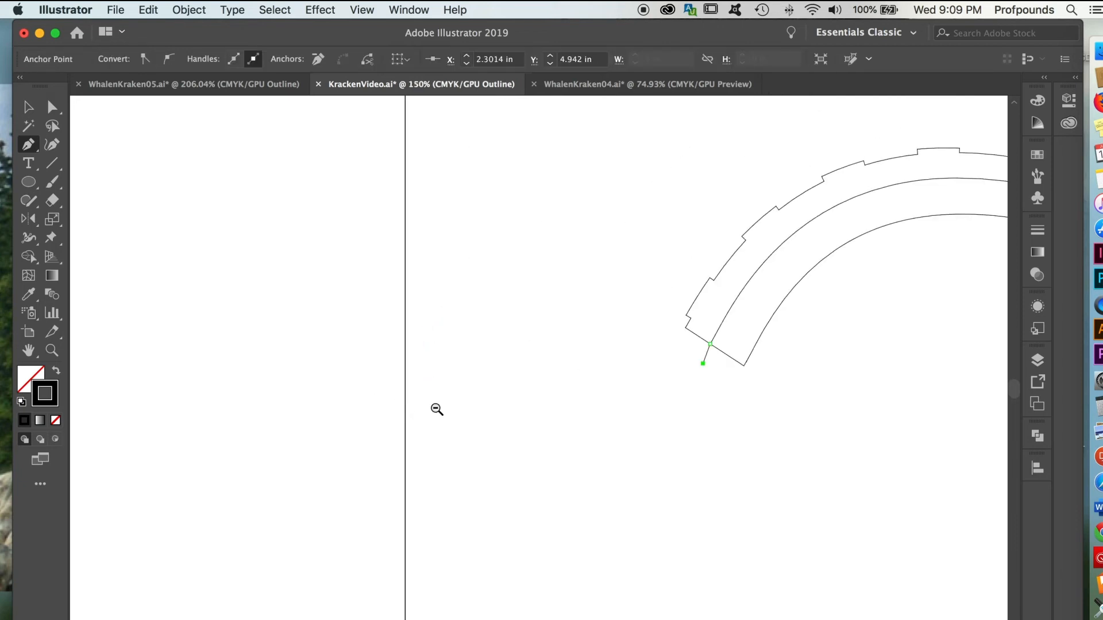
{"action": "left_click_drag", "start_coordinate": [735, 434], "coordinate": [364, 402]}
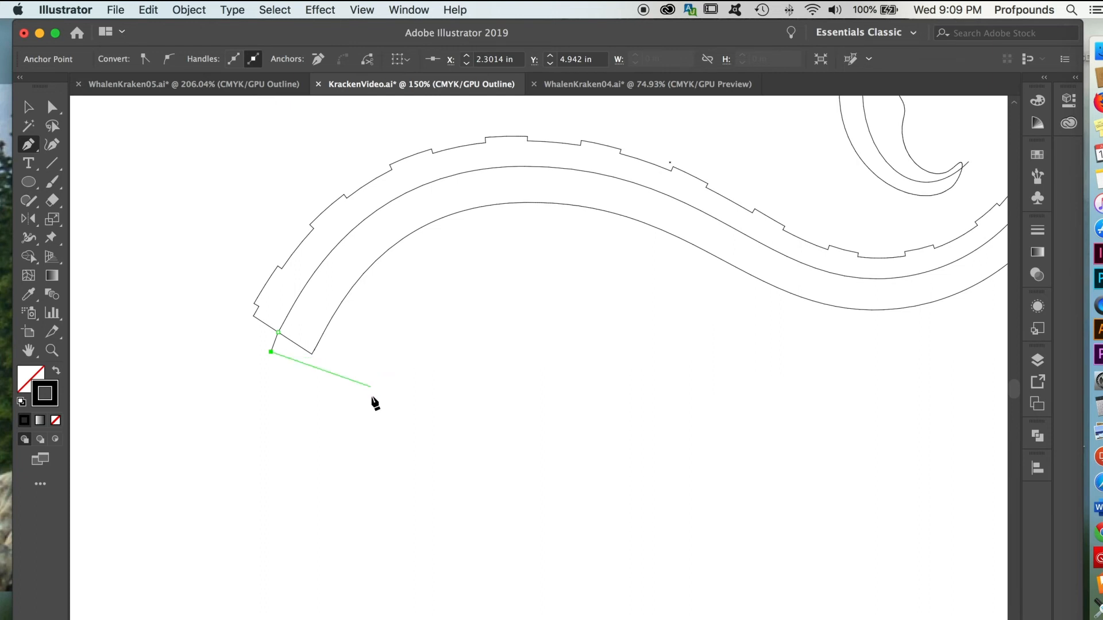
{"action": "left_click", "coordinate": [372, 396]}
{"action": "left_click", "coordinate": [677, 293]}
{"action": "left_click_drag", "start_coordinate": [665, 405], "coordinate": [272, 468]}
{"action": "left_click", "coordinate": [684, 413]}
Carry the straight segments around the outside of the curl and close the path at the tentacle's tip.
{"action": "left_click_drag", "start_coordinate": [808, 282], "coordinate": [785, 488]}
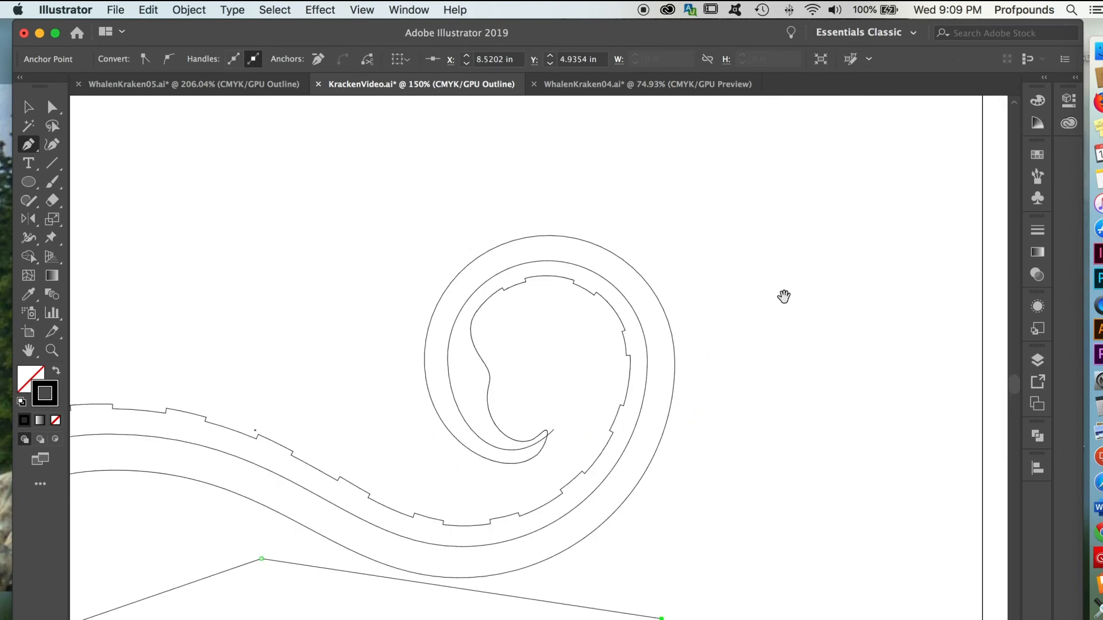
{"action": "left_click", "coordinate": [764, 222]}
{"action": "left_click", "coordinate": [584, 176]}
{"action": "left_click", "coordinate": [350, 181]}
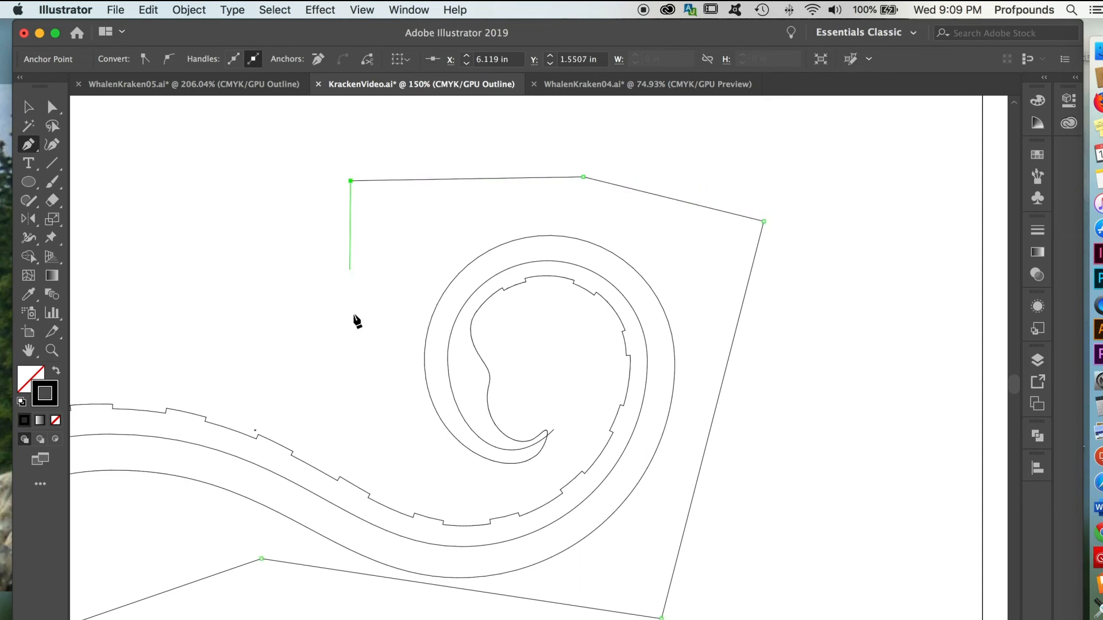
{"action": "left_click", "coordinate": [360, 382]}
{"action": "left_click", "coordinate": [422, 482]}
{"action": "left_click", "coordinate": [534, 483]}
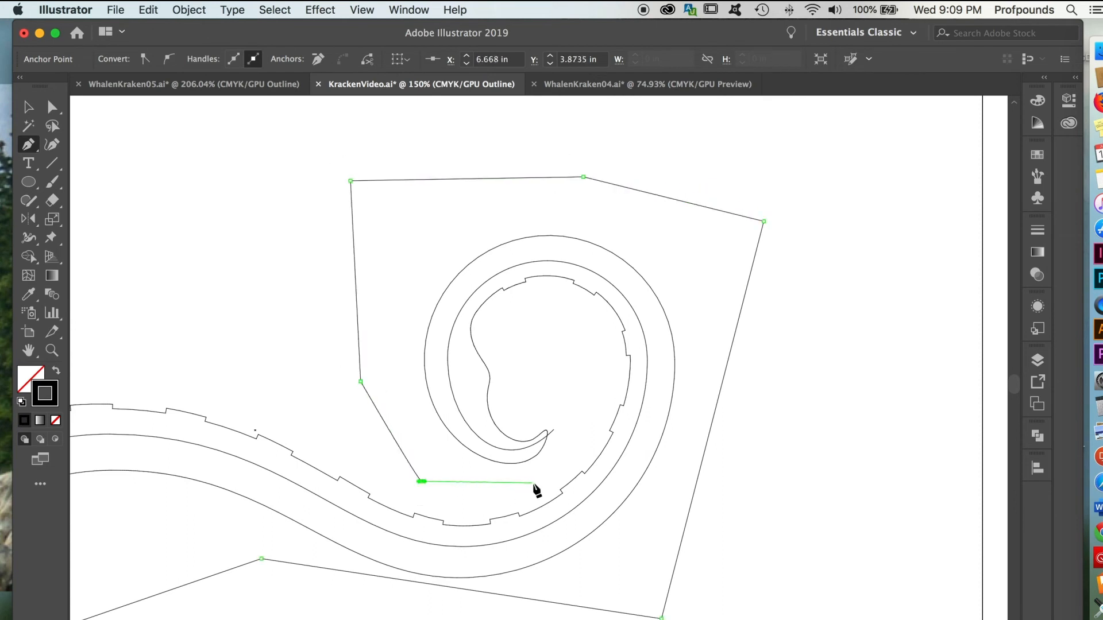
{"action": "left_click", "coordinate": [561, 448]}
{"action": "left_click", "coordinate": [553, 429]}
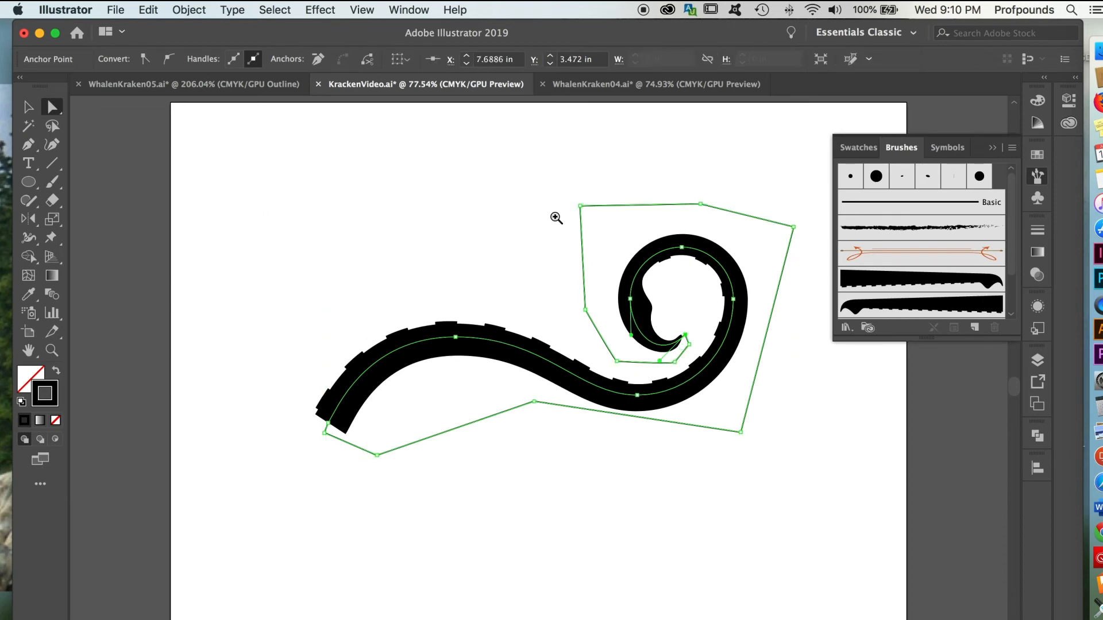
Give the closed path a solid magenta fill with no stroke, then deselect it.
{"action": "left_click_drag", "start_coordinate": [556, 216], "coordinate": [686, 397]}
{"action": "left_click_drag", "start_coordinate": [686, 398], "coordinate": [397, 373]}
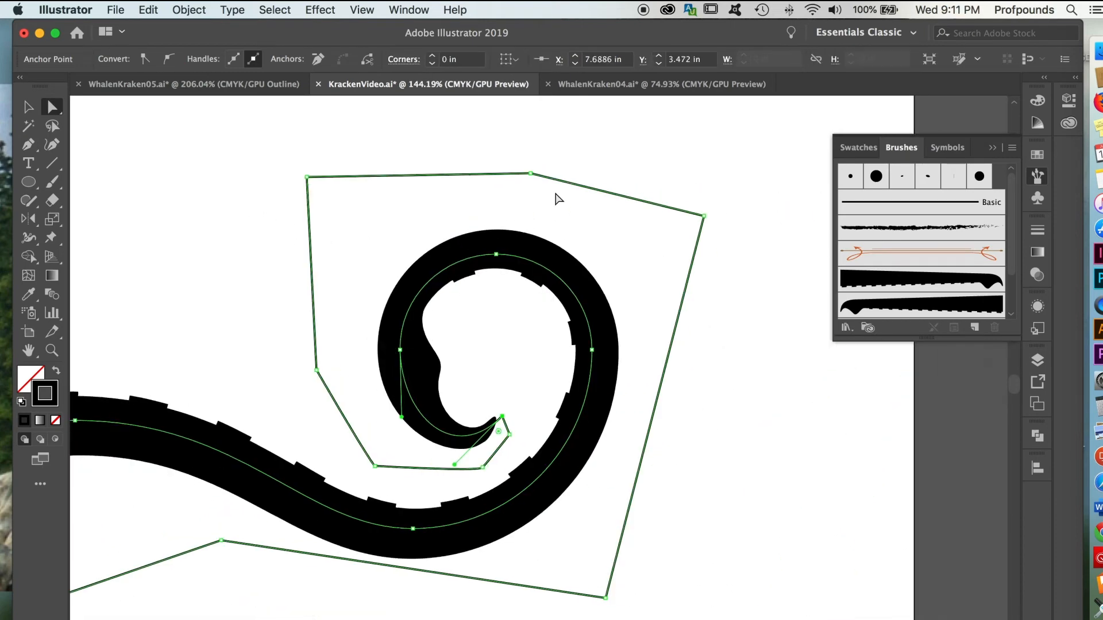
{"action": "left_click", "coordinate": [578, 185]}
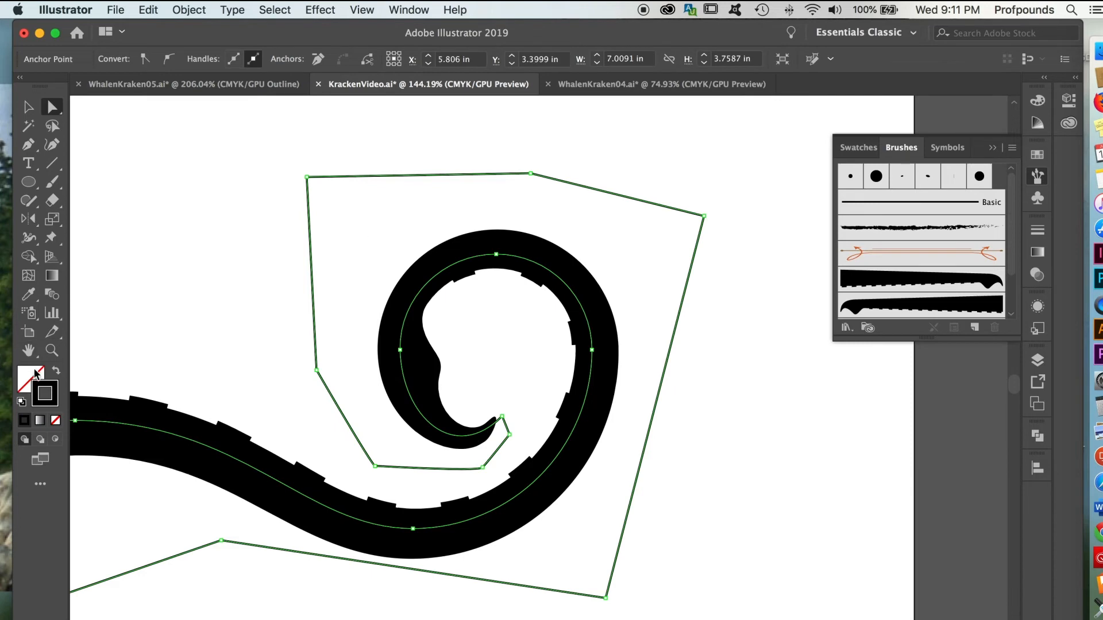
{"action": "left_click", "coordinate": [56, 372]}
{"action": "left_click", "coordinate": [29, 107]}
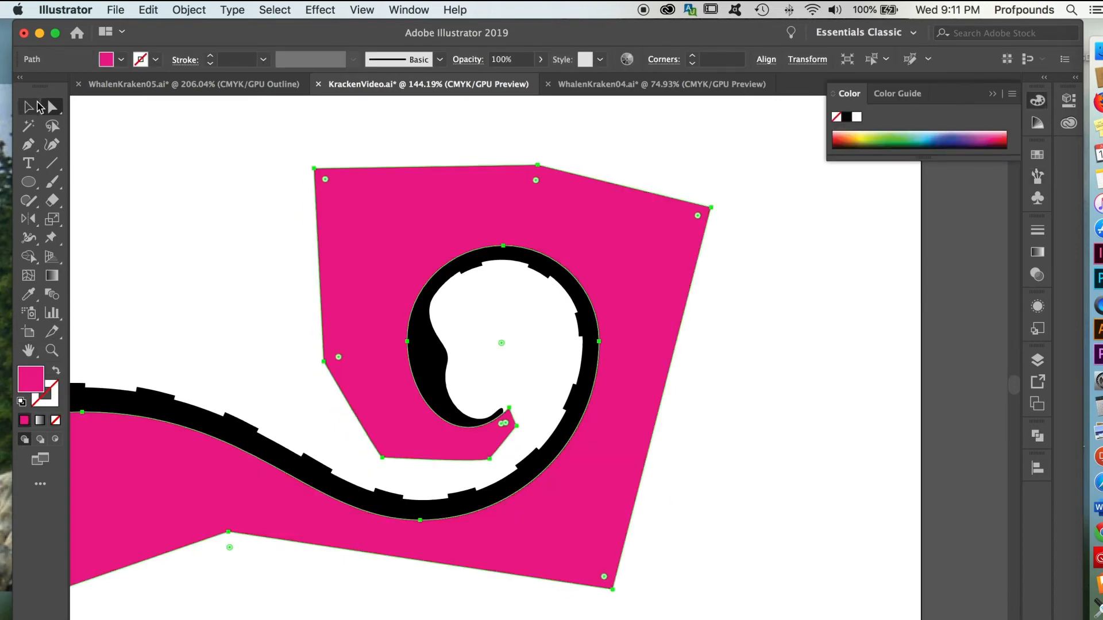
{"action": "left_click", "coordinate": [115, 133]}
Select the tentacle and magenta shape together, remove the magenta area outside the tentacle with the Shape Builder tool, and deselect.
{"action": "left_click_drag", "start_coordinate": [292, 141], "coordinate": [626, 565]}
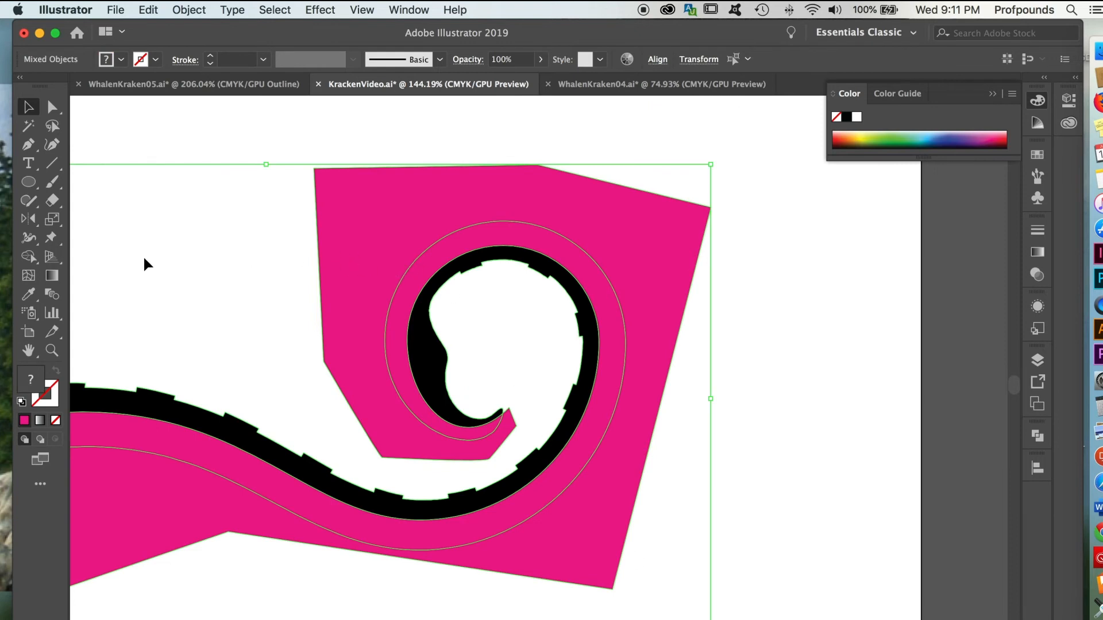
{"action": "left_click", "coordinate": [27, 258]}
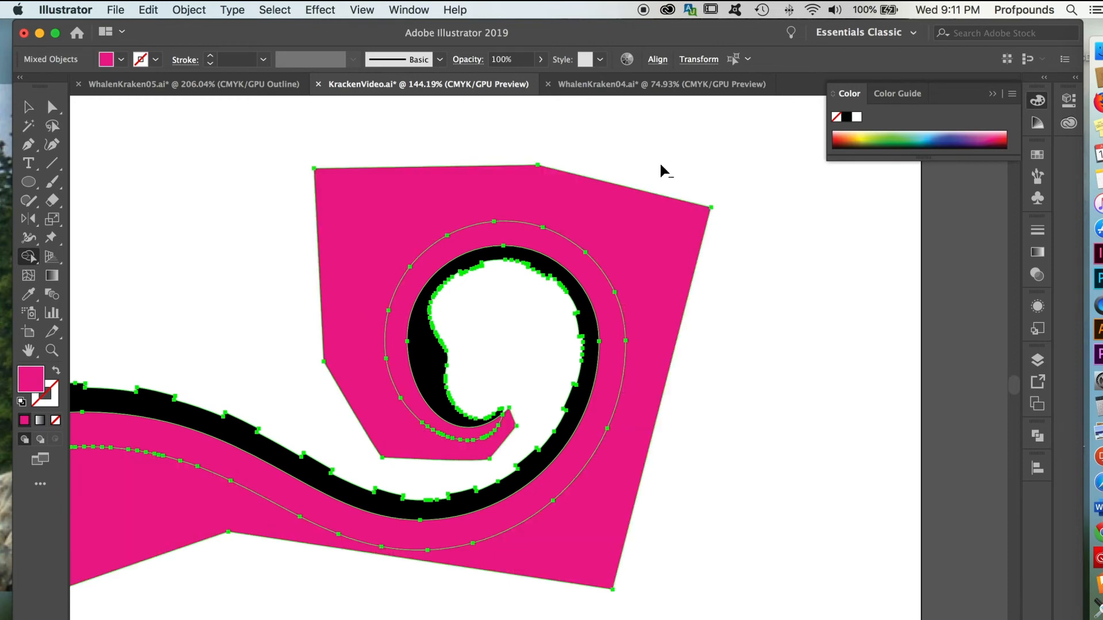
{"action": "left_click", "coordinate": [640, 229], "text": "alt"}
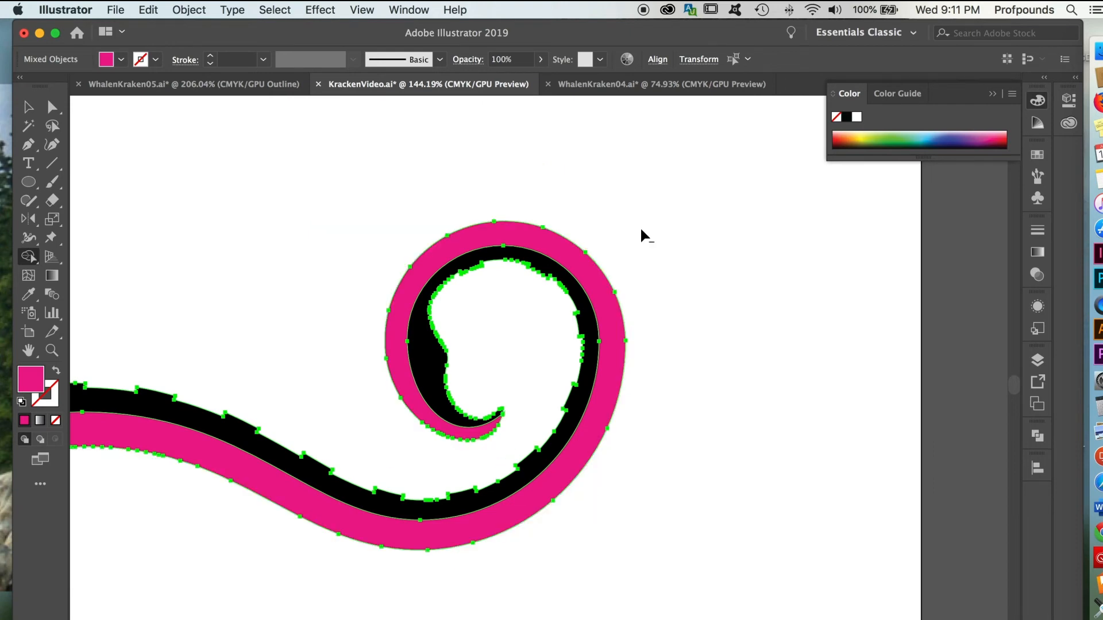
{"action": "left_click", "coordinate": [27, 107]}
{"action": "left_click", "coordinate": [106, 151]}
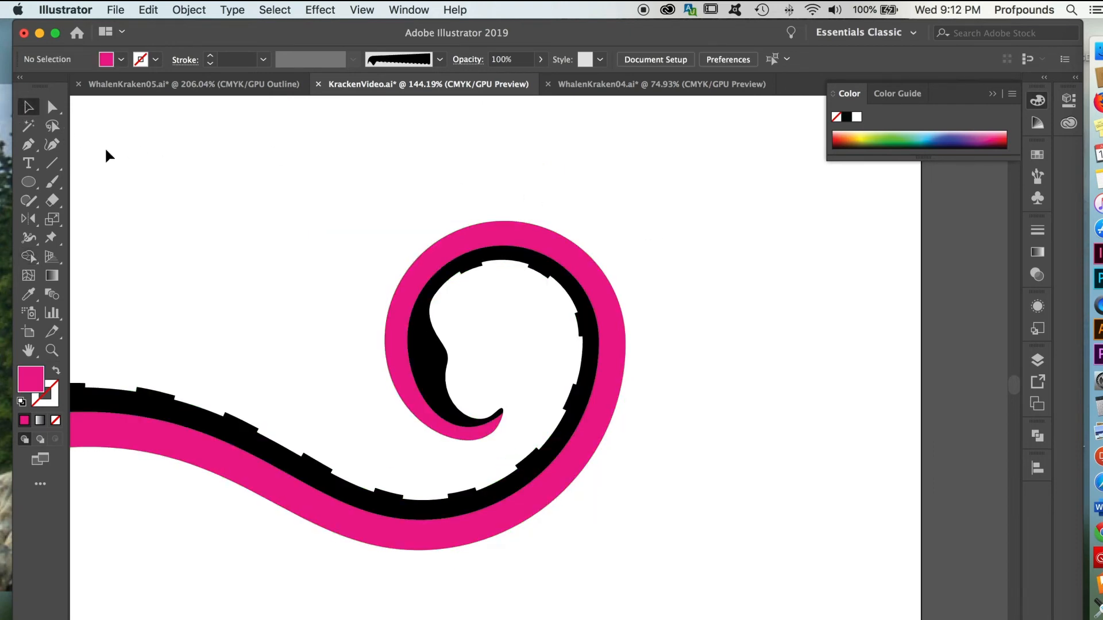
{"action": "left_click_drag", "start_coordinate": [186, 229], "coordinate": [534, 205]}
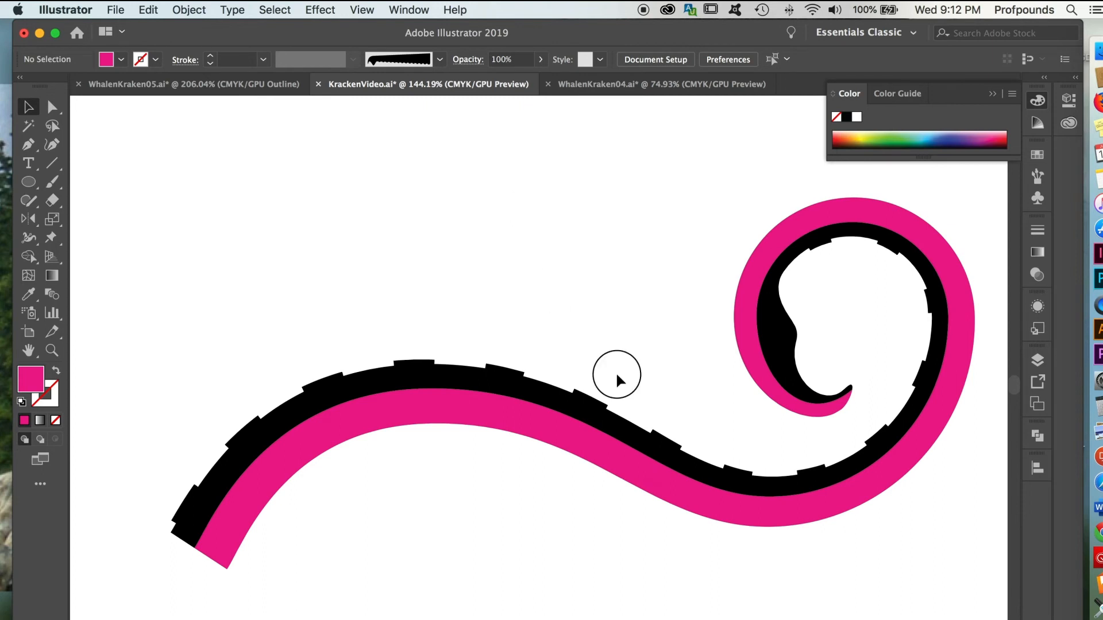
{"action": "left_click_drag", "start_coordinate": [617, 376], "coordinate": [550, 368]}
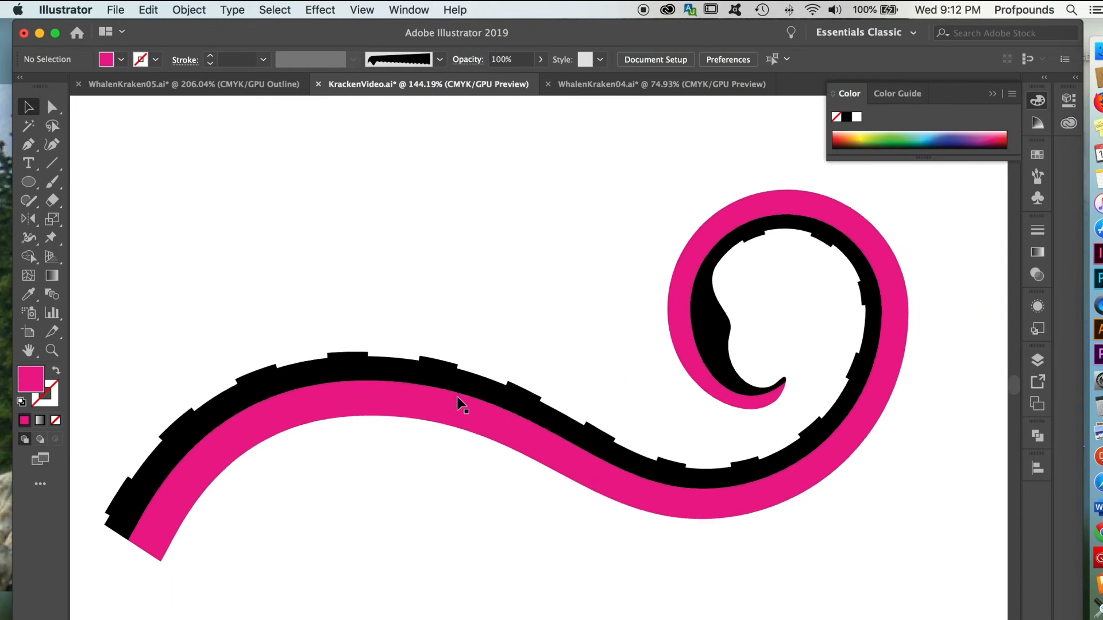
Recolour the magenta half of the tentacle green and deselect it.
{"action": "left_click", "coordinate": [52, 107]}
{"action": "left_click", "coordinate": [362, 399]}
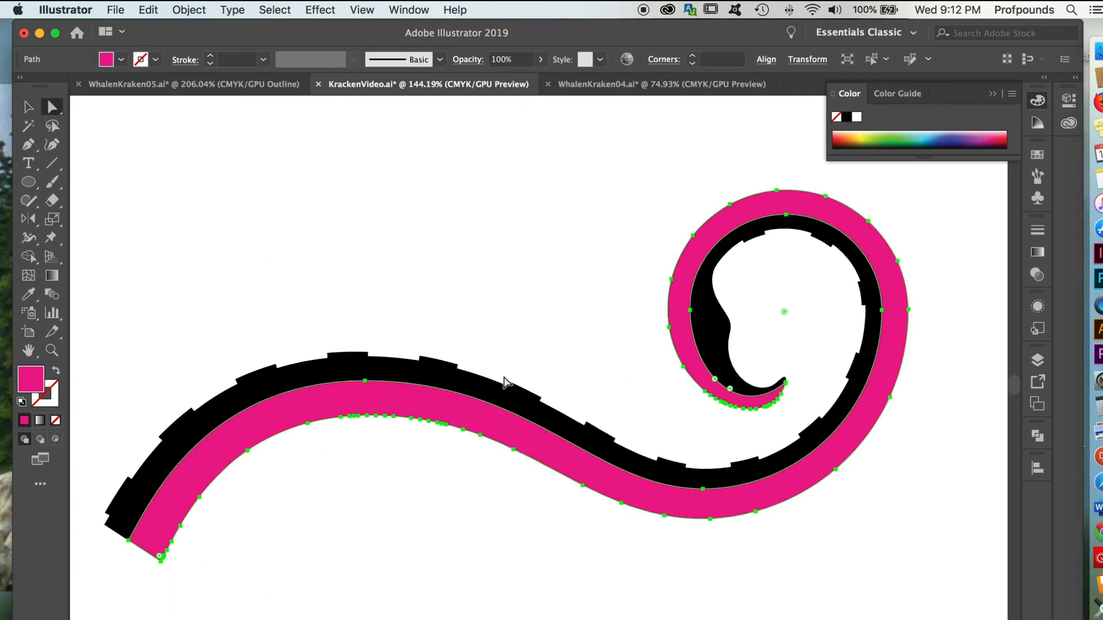
{"action": "left_click", "coordinate": [895, 139]}
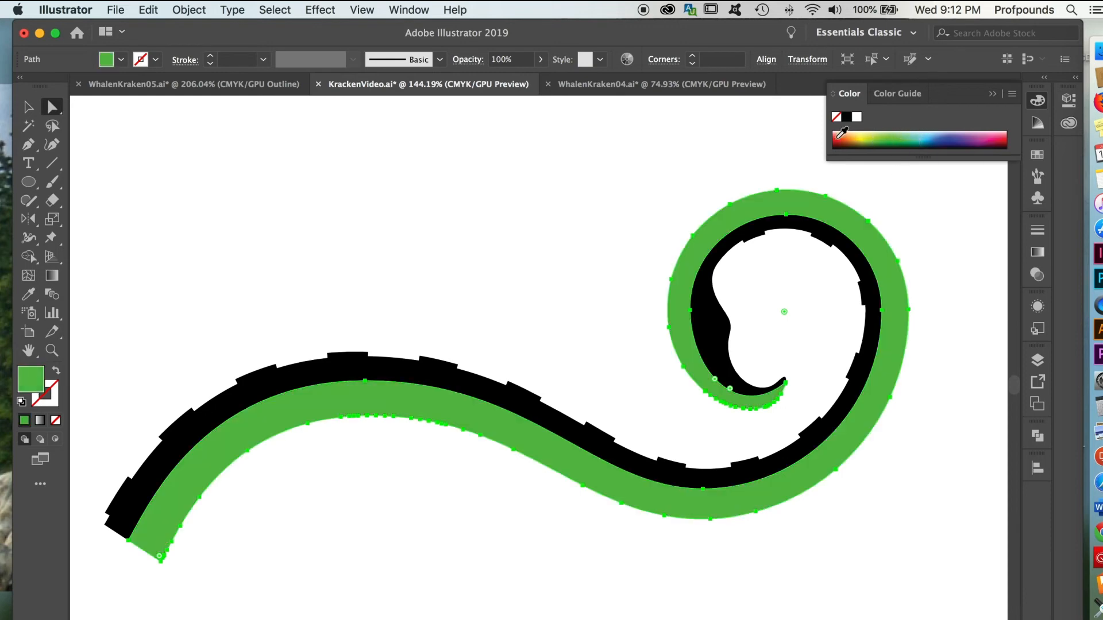
{"action": "left_click", "coordinate": [29, 107]}
{"action": "left_click", "coordinate": [276, 212]}
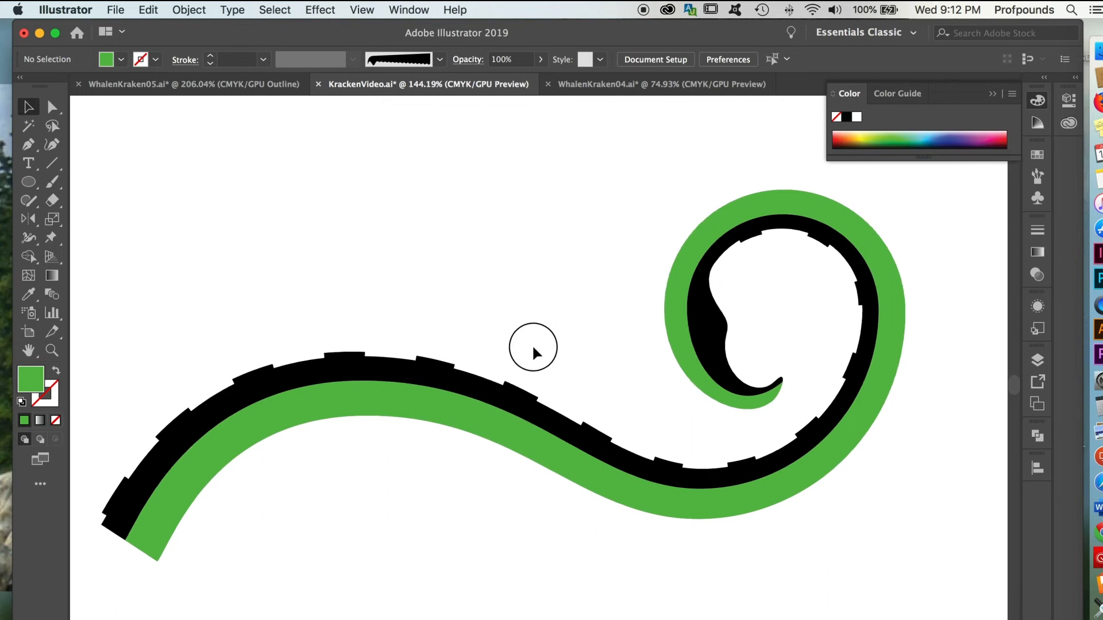
{"action": "scroll", "coordinate": [543, 341], "scroll_direction": "right", "scroll_amount": 2}
{"action": "left_click_drag", "start_coordinate": [542, 347], "coordinate": [387, 347]}
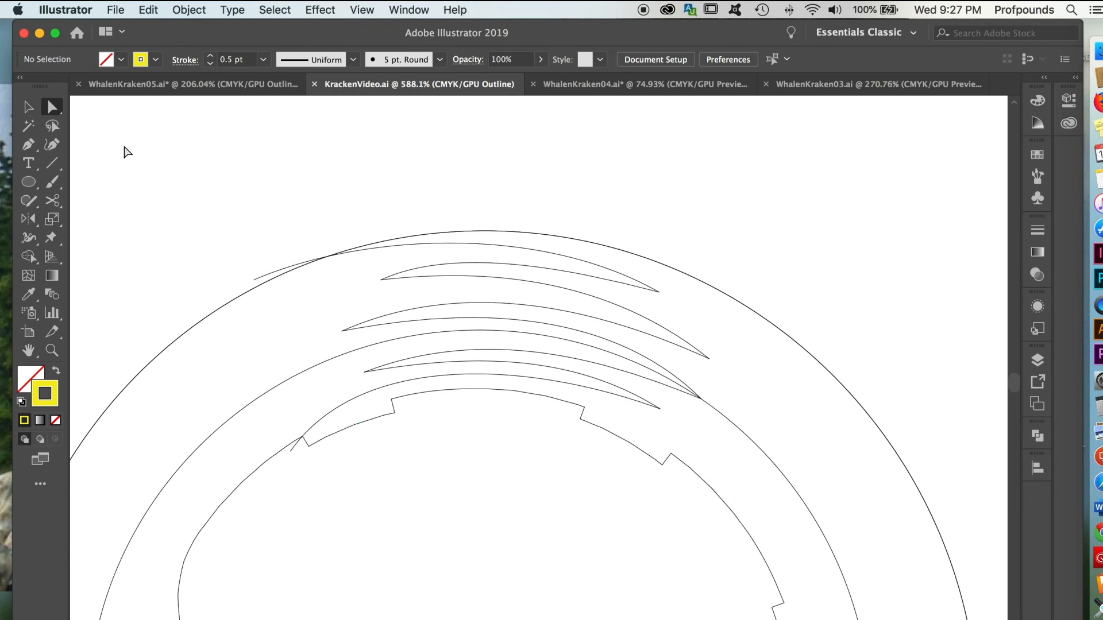
Return to Preview mode, divide both tentacle halves along the yellow zigzag line with Pathfinder Divide, and deselect the result.
{"action": "left_click", "coordinate": [28, 107]}
{"action": "key", "text": "super+y"}
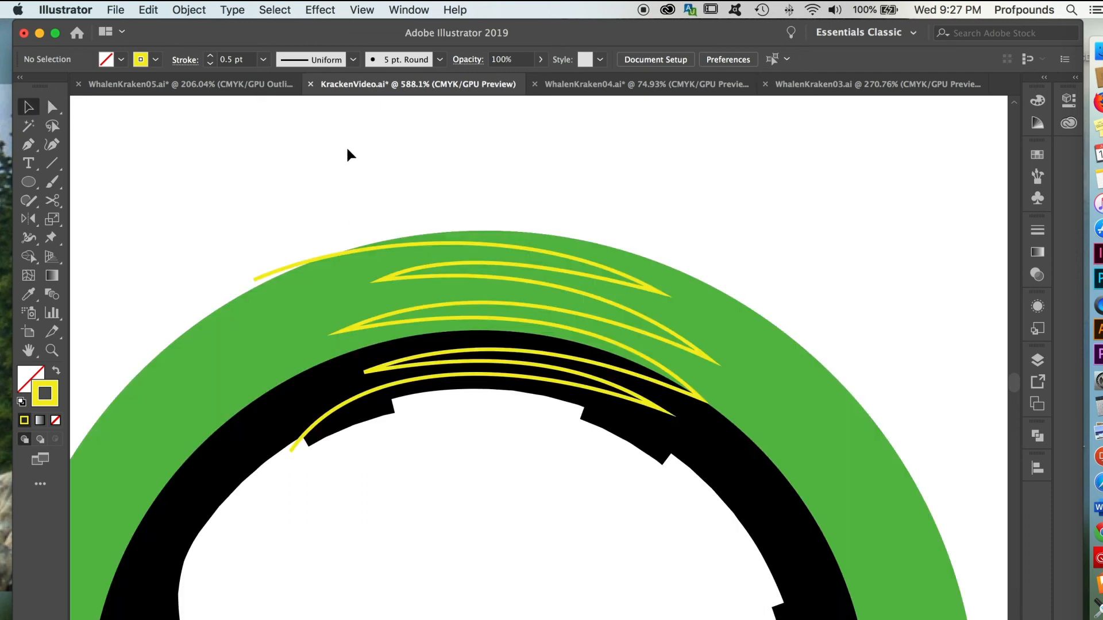
{"action": "mouse_move", "coordinate": [370, 171]}
{"action": "left_mouse_down"}
{"action": "mouse_move", "coordinate": [495, 305]}
{"action": "mouse_move", "coordinate": [574, 525]}
{"action": "left_mouse_up"}
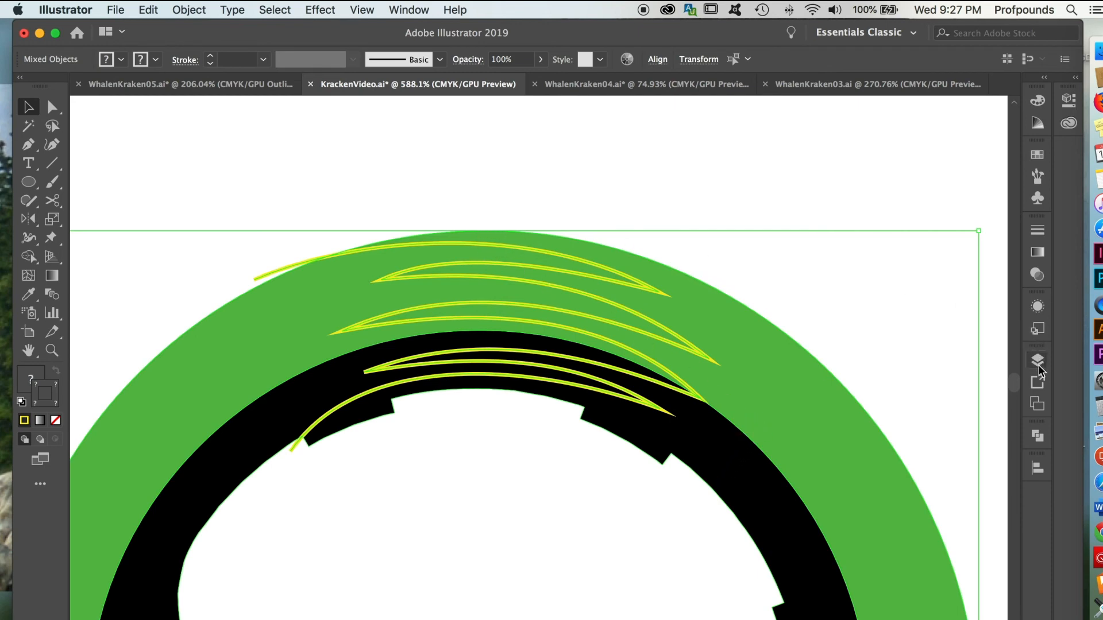
{"action": "left_click", "coordinate": [1038, 436]}
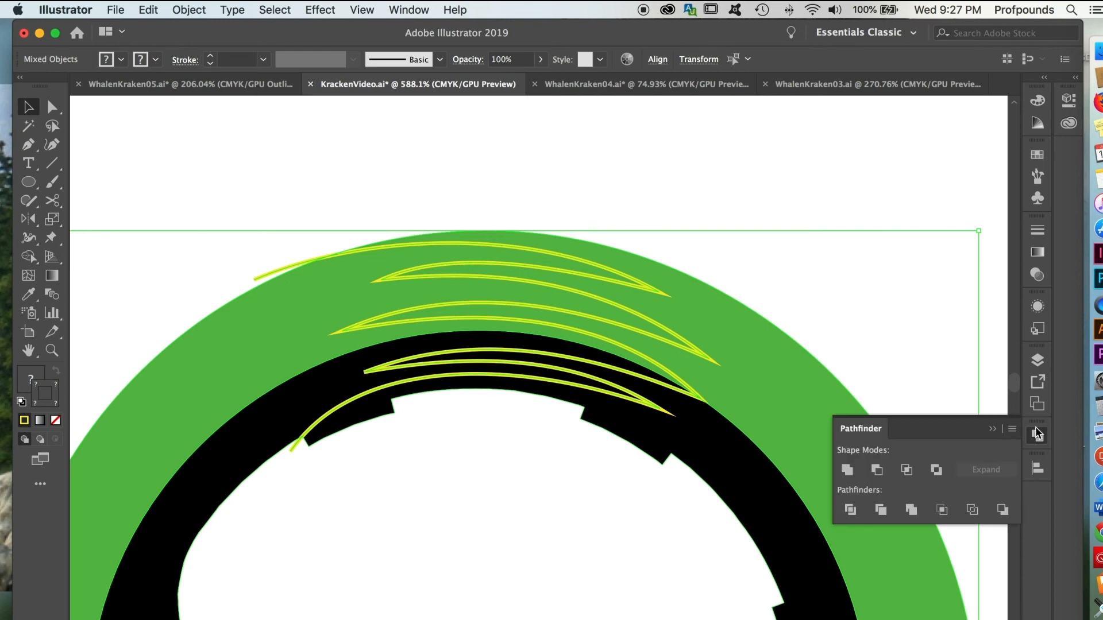
{"action": "left_click", "coordinate": [850, 511]}
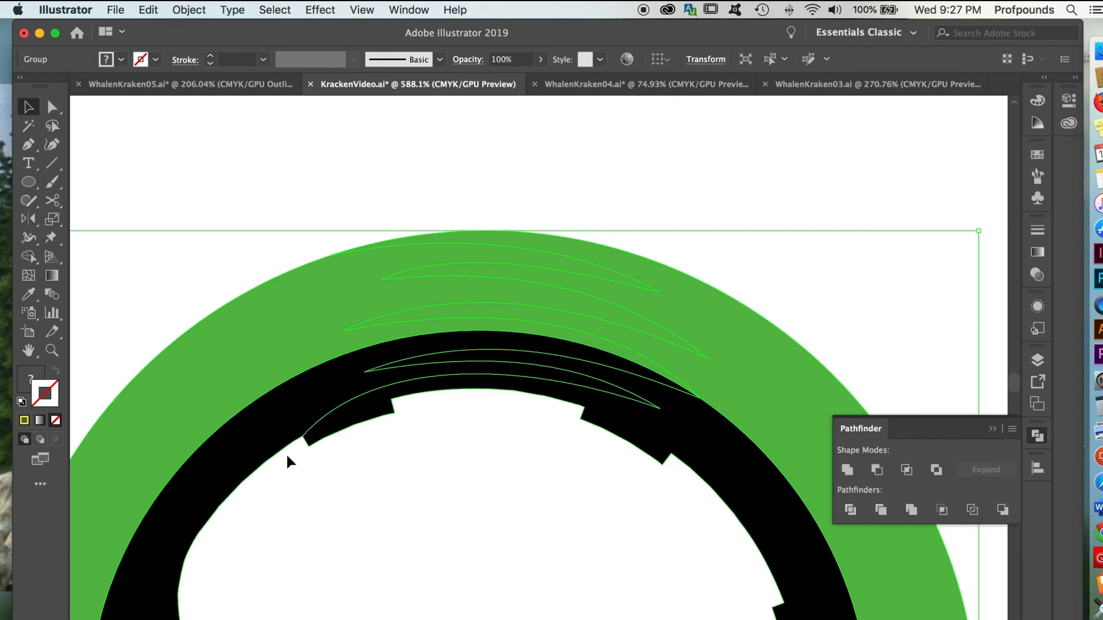
{"action": "left_click", "coordinate": [52, 107]}
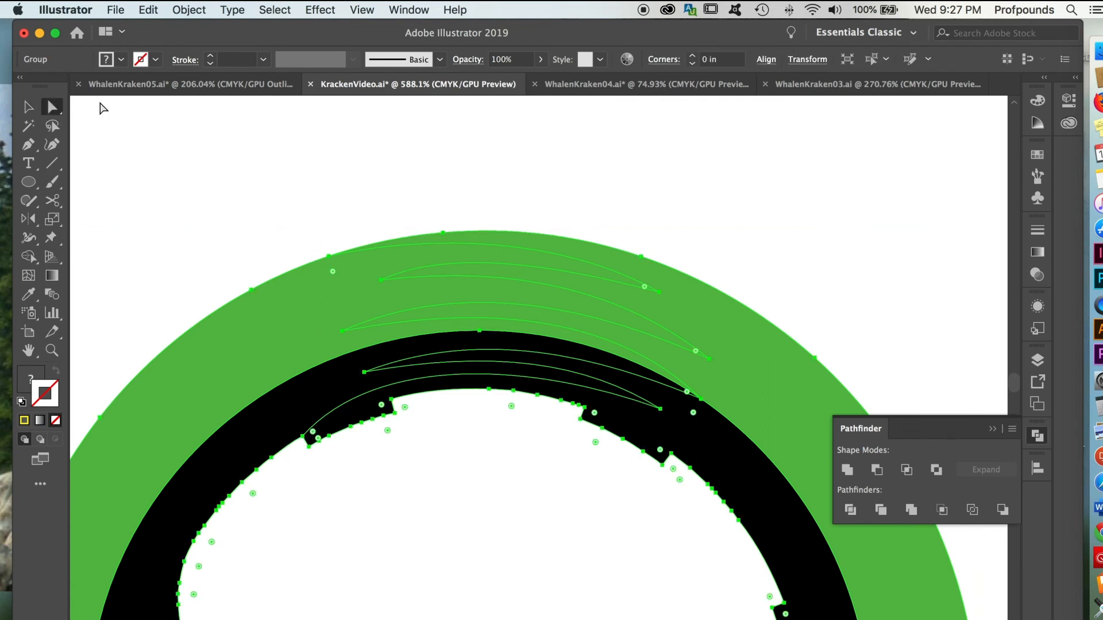
{"action": "left_click", "coordinate": [426, 171]}
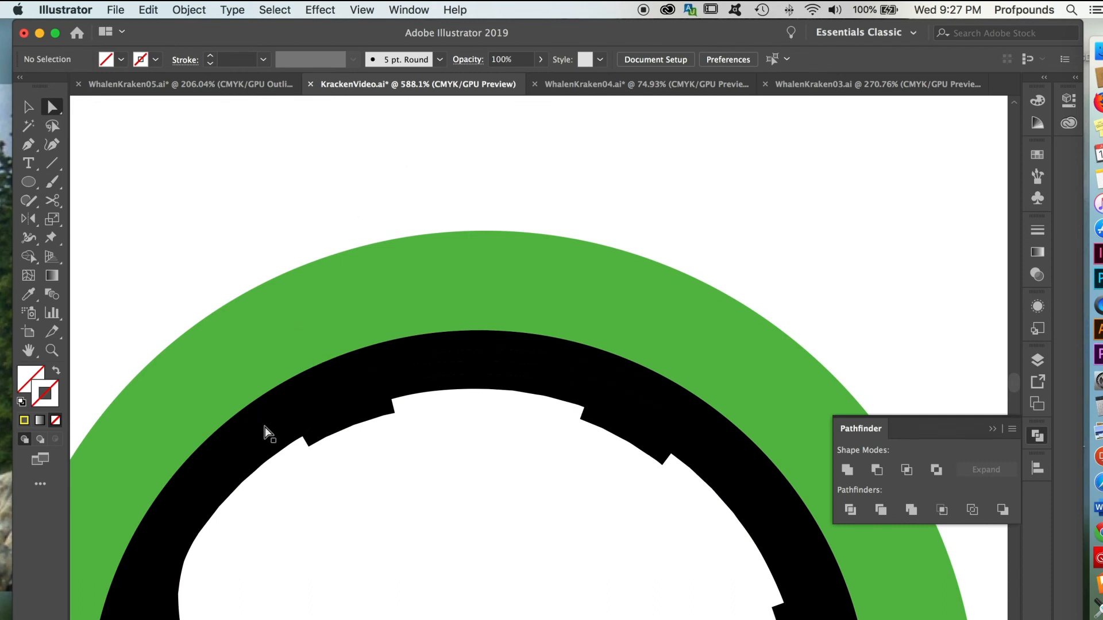
Fill the divided inner black piece on the tip side of the zigzag with the outer half's green.
{"action": "left_click", "coordinate": [242, 447]}
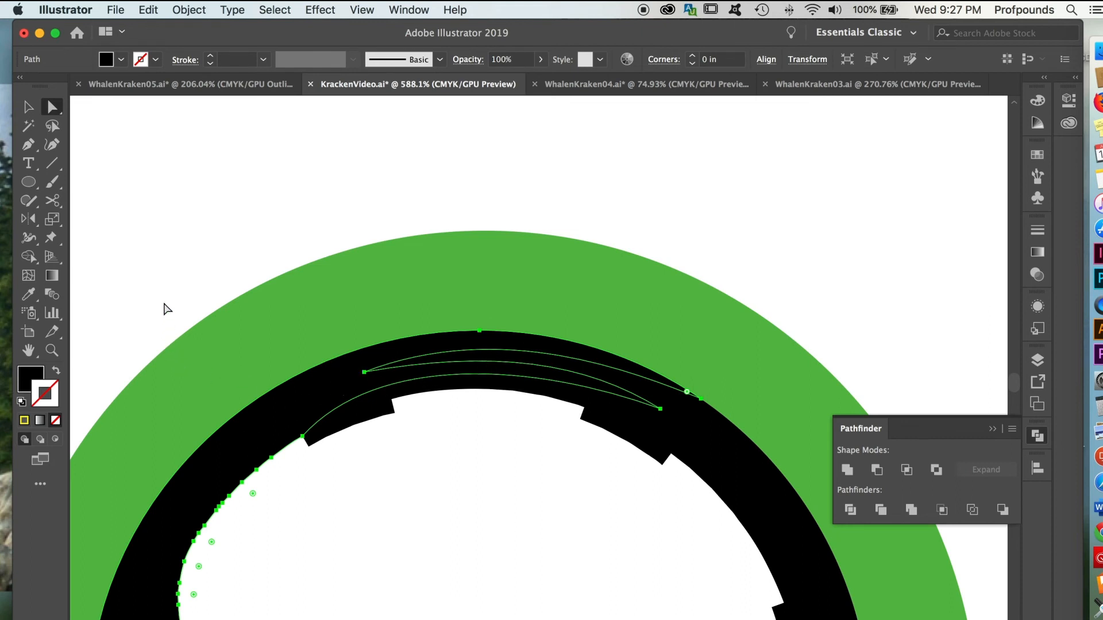
{"action": "left_click", "coordinate": [31, 377]}
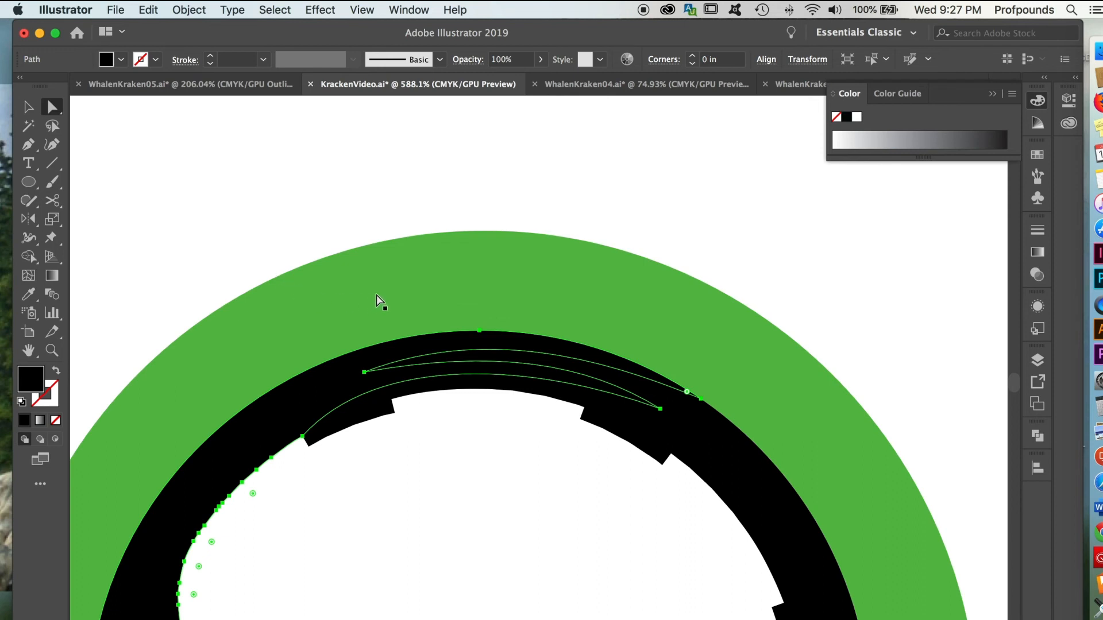
{"action": "left_click", "coordinate": [401, 279]}
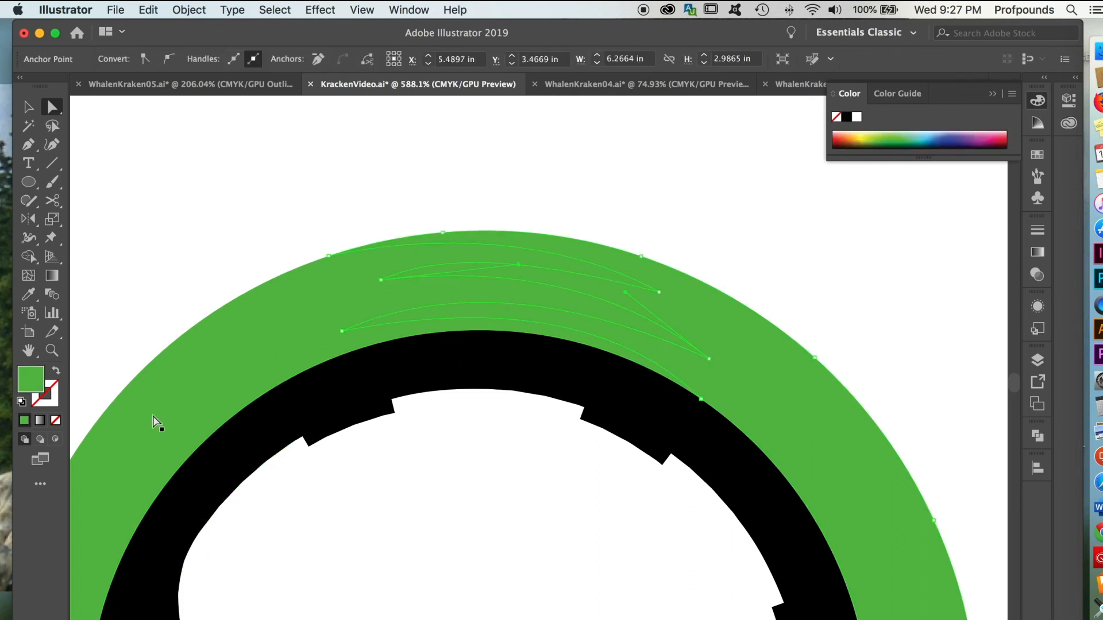
{"action": "left_click_drag", "start_coordinate": [31, 381], "coordinate": [246, 437]}
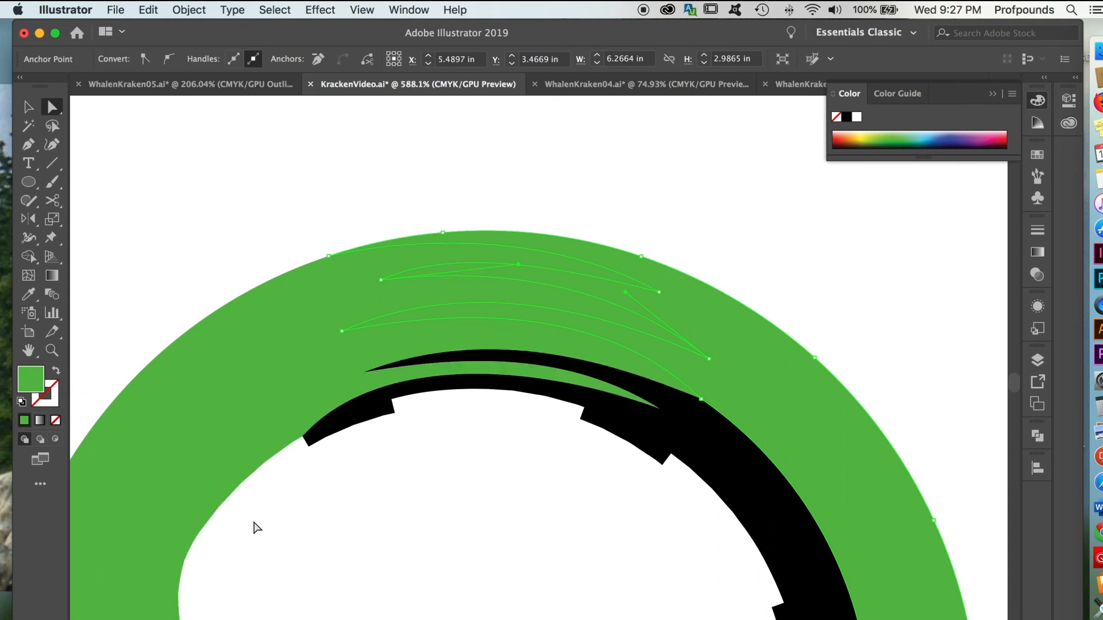
Fill the divided outer green piece on the tip side of the zigzag with black and deselect it.
{"action": "left_click", "coordinate": [253, 212]}
{"action": "left_click", "coordinate": [322, 278]}
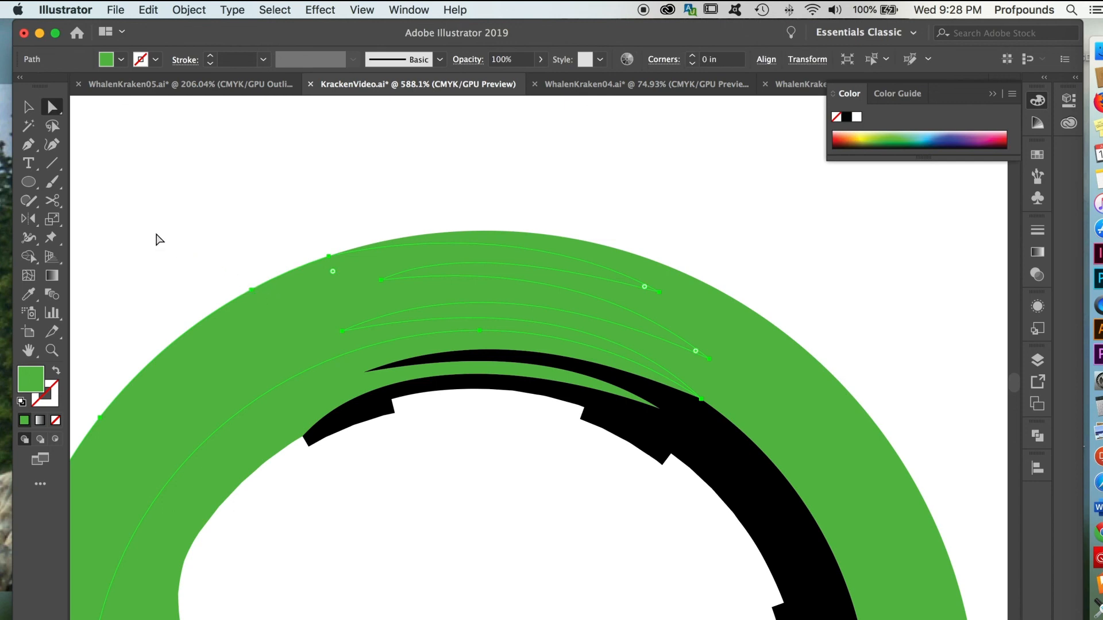
{"action": "left_click", "coordinate": [848, 121]}
{"action": "left_click", "coordinate": [392, 163]}
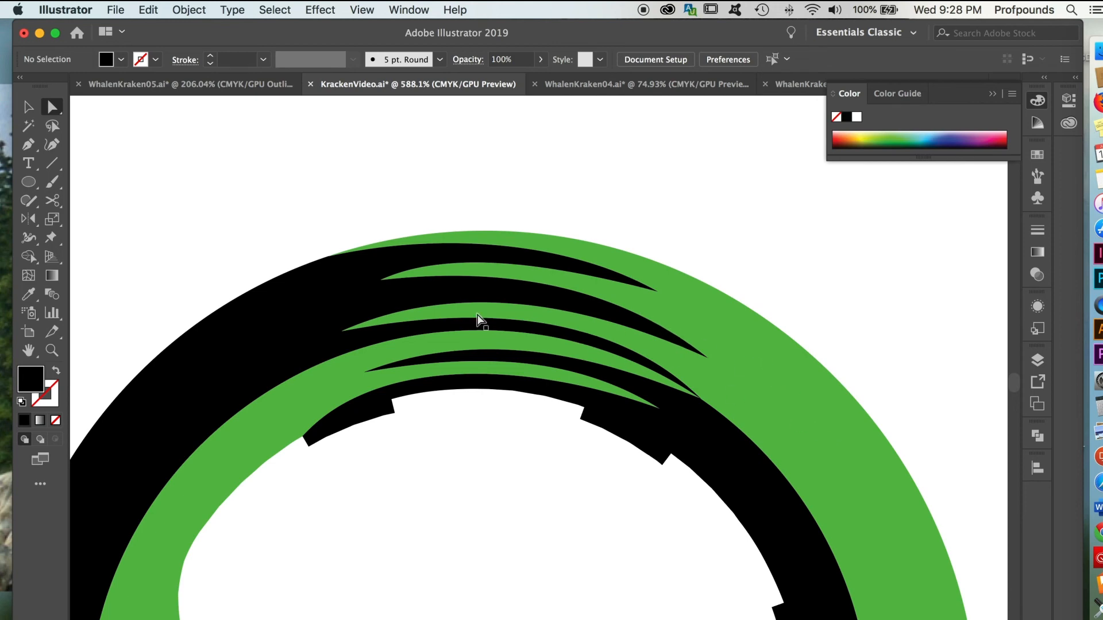
{"action": "left_click", "coordinate": [443, 390], "text": "alt+super"}
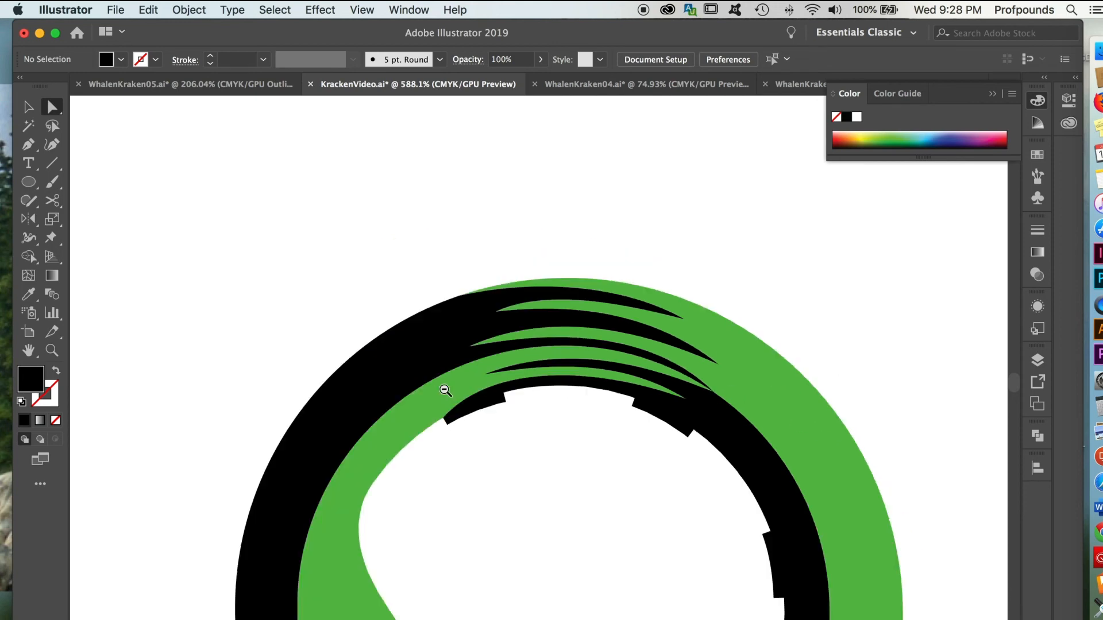
{"action": "left_click", "coordinate": [513, 376], "text": "alt+super"}
{"action": "left_click", "coordinate": [513, 376], "text": "alt+super"}
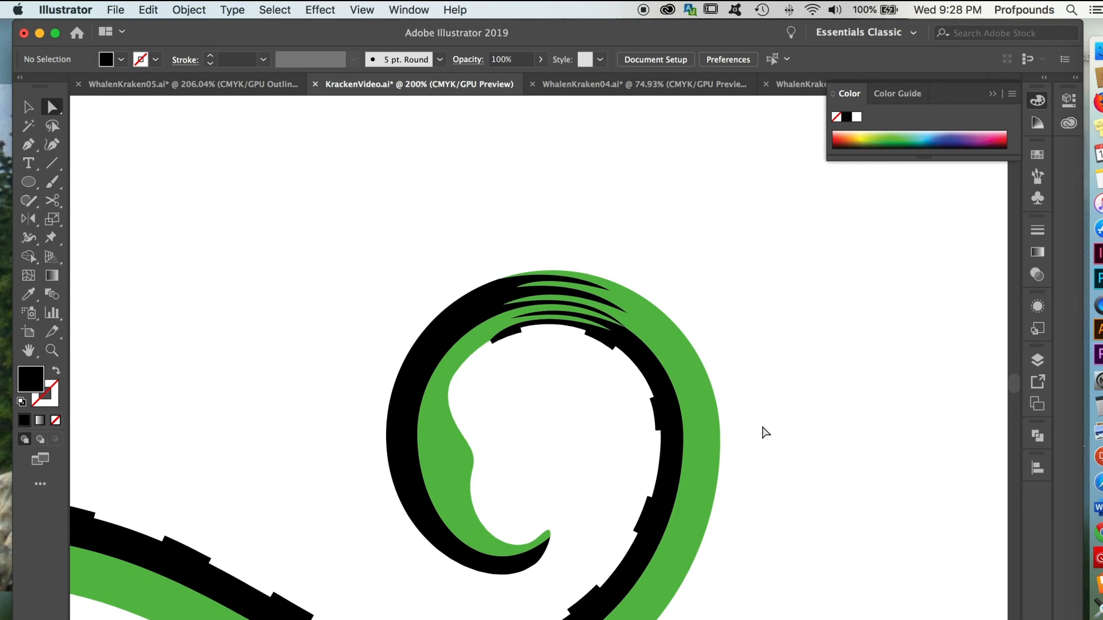
{"action": "scroll", "coordinate": [747, 408], "scroll_direction": "right", "scroll_amount": 1}
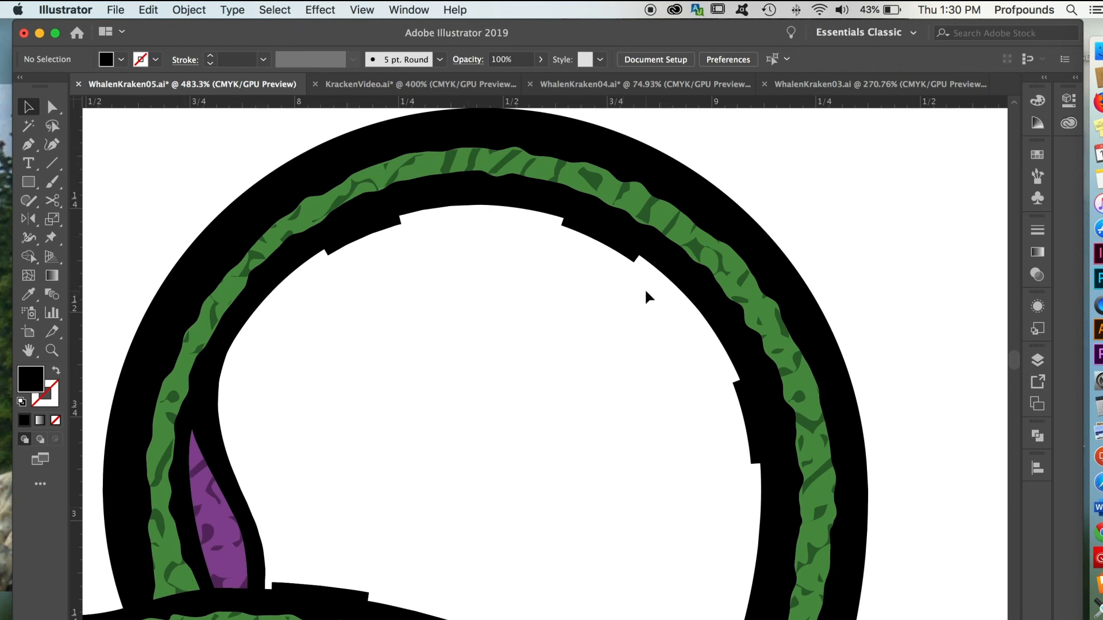
Switch to KrackenVideo.ai, select the green stripe group around the curl, and add a new fill to its appearance.
{"action": "left_click", "coordinate": [432, 84]}
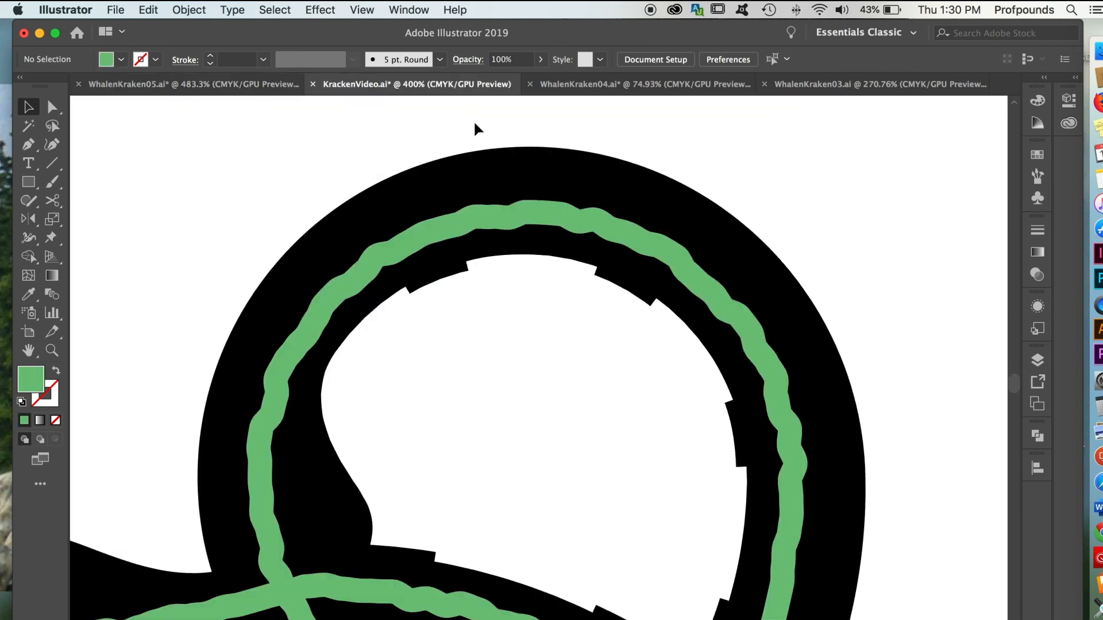
{"action": "left_click", "coordinate": [644, 248]}
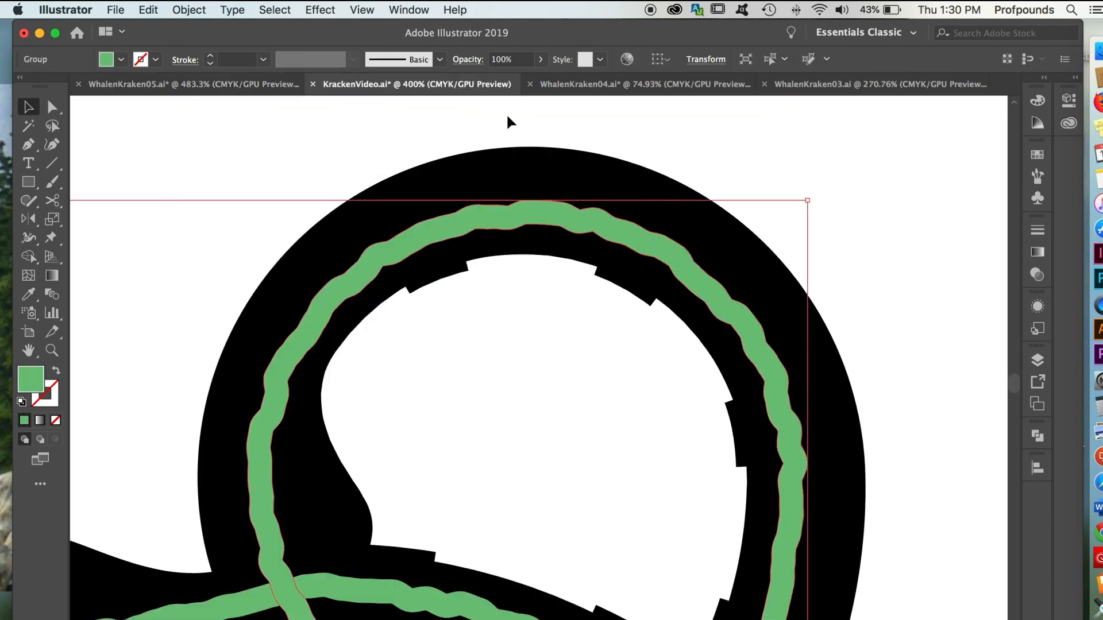
{"action": "left_click", "coordinate": [419, 11]}
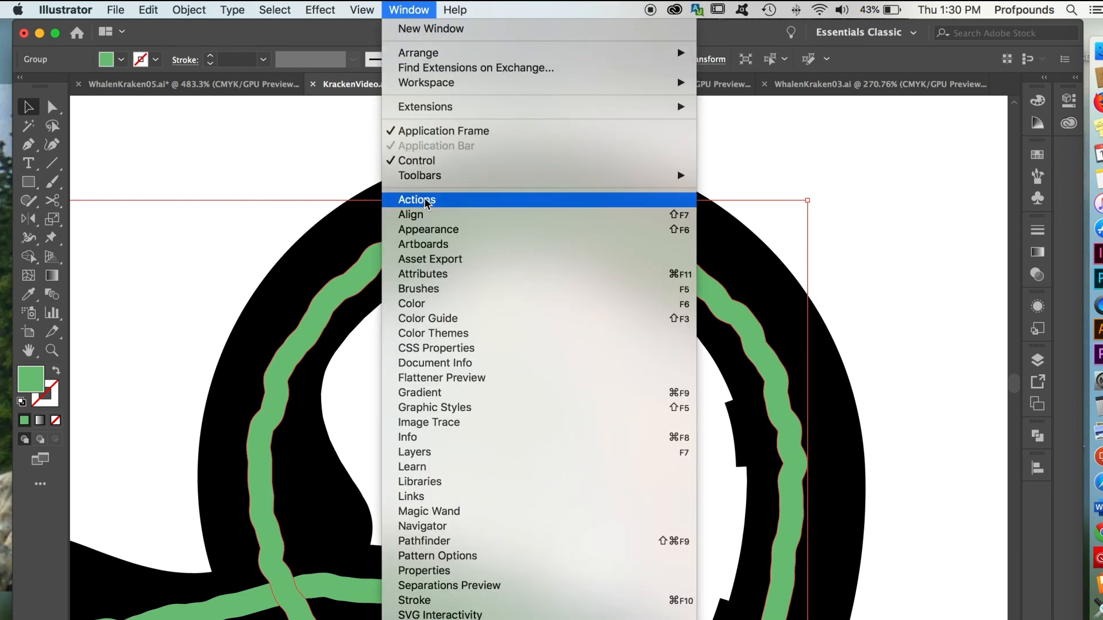
{"action": "left_click", "coordinate": [428, 231]}
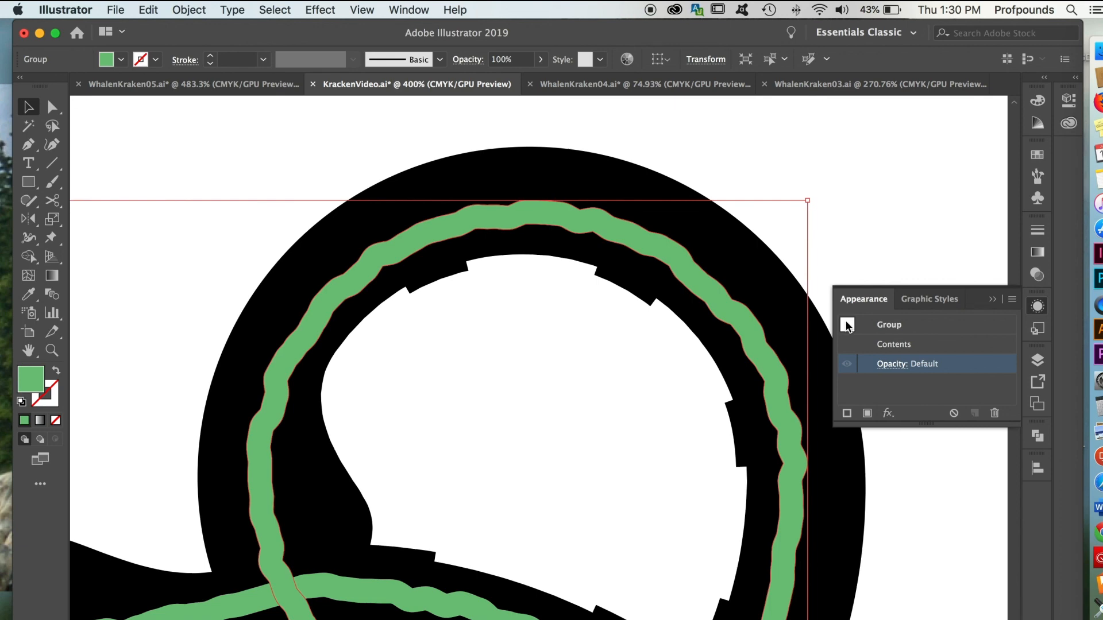
{"action": "left_click", "coordinate": [868, 413]}
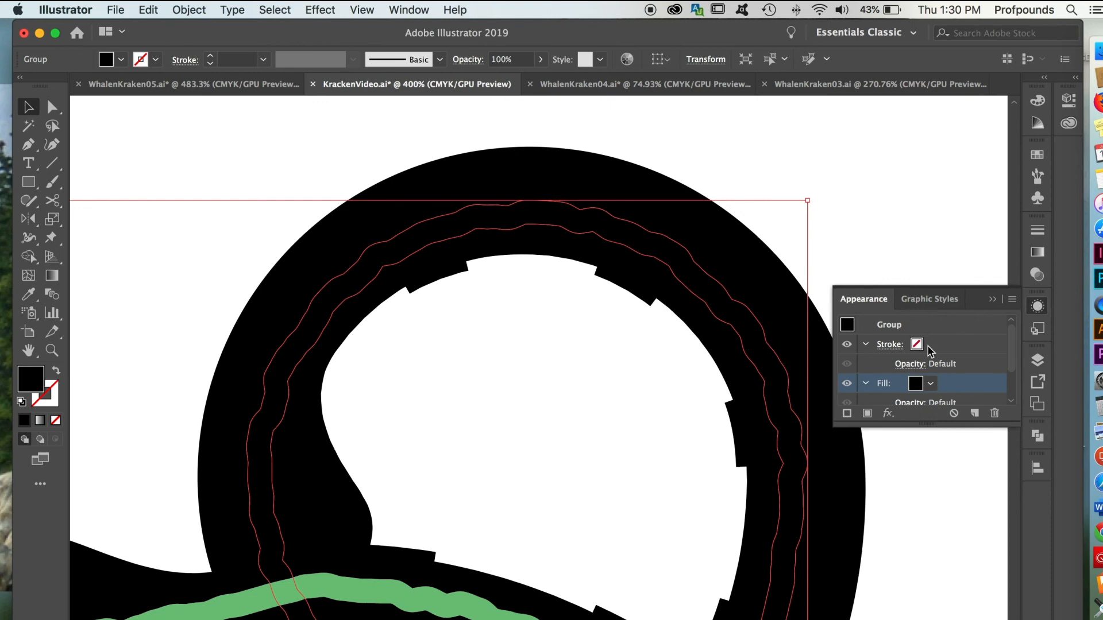
Load the Basic Graphics_Textures swatch library and apply its irregular blotch pattern to the stripe's new fill.
{"action": "left_click", "coordinate": [932, 386]}
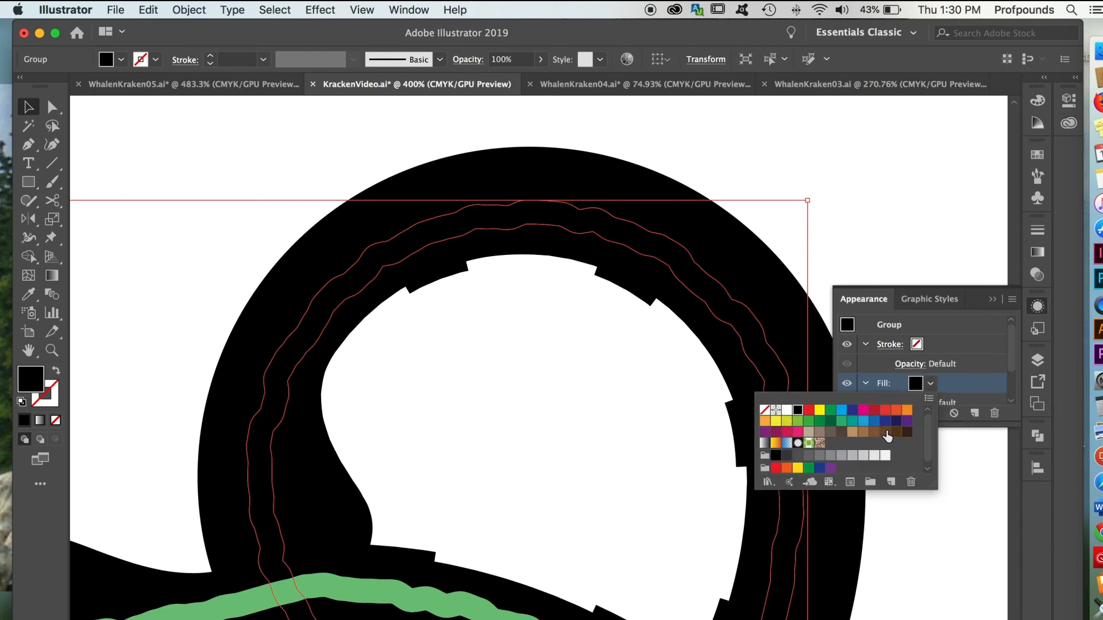
{"action": "left_click", "coordinate": [768, 484]}
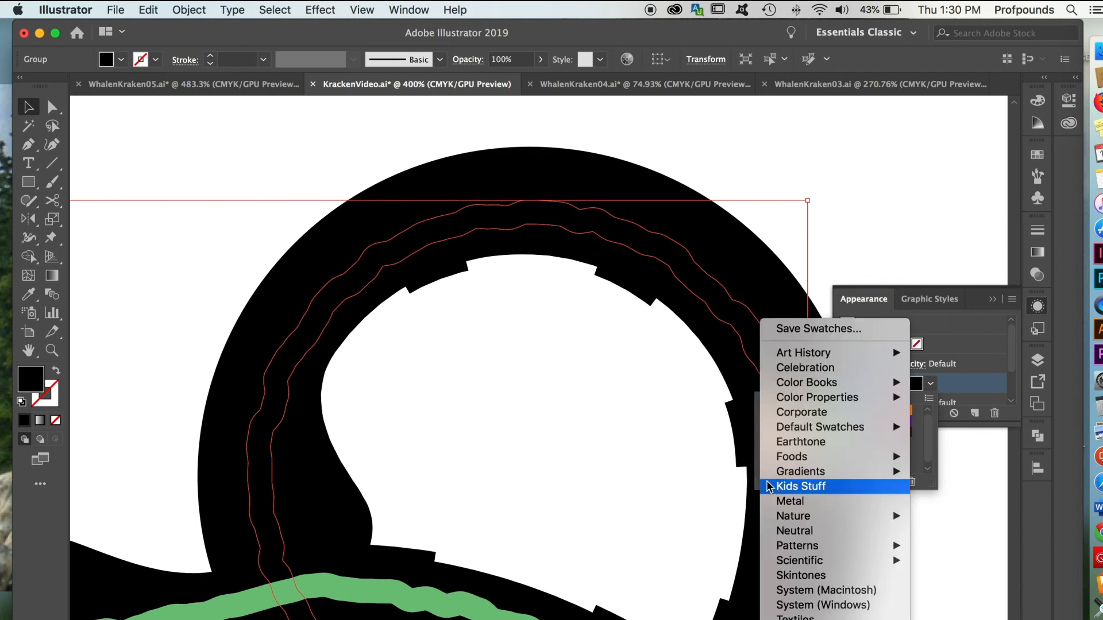
{"action": "mouse_move", "coordinate": [813, 548]}
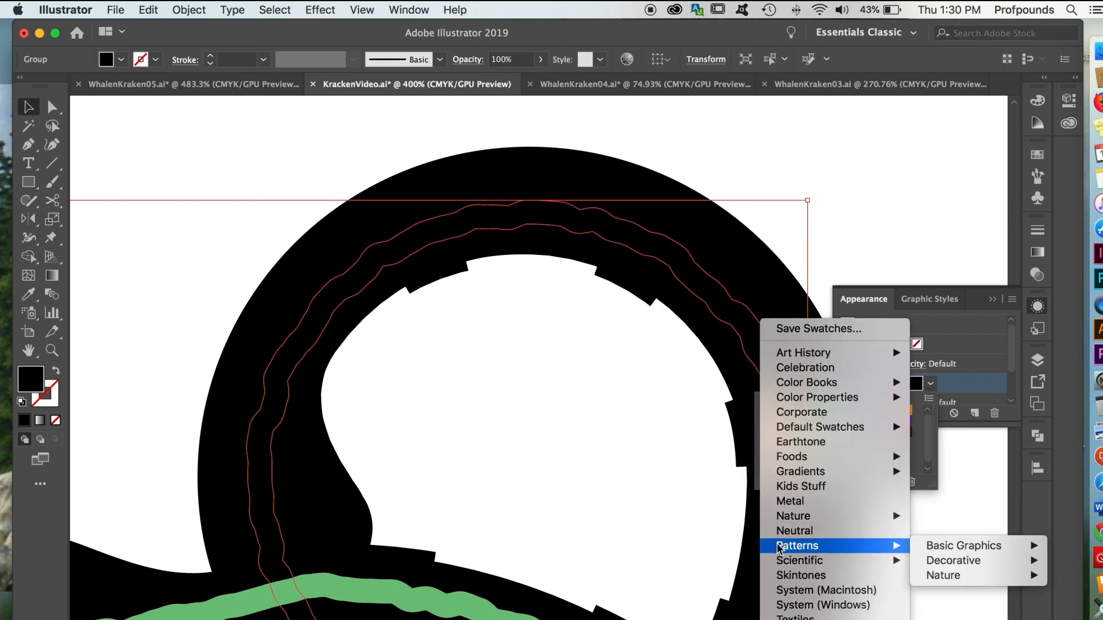
{"action": "mouse_move", "coordinate": [943, 551]}
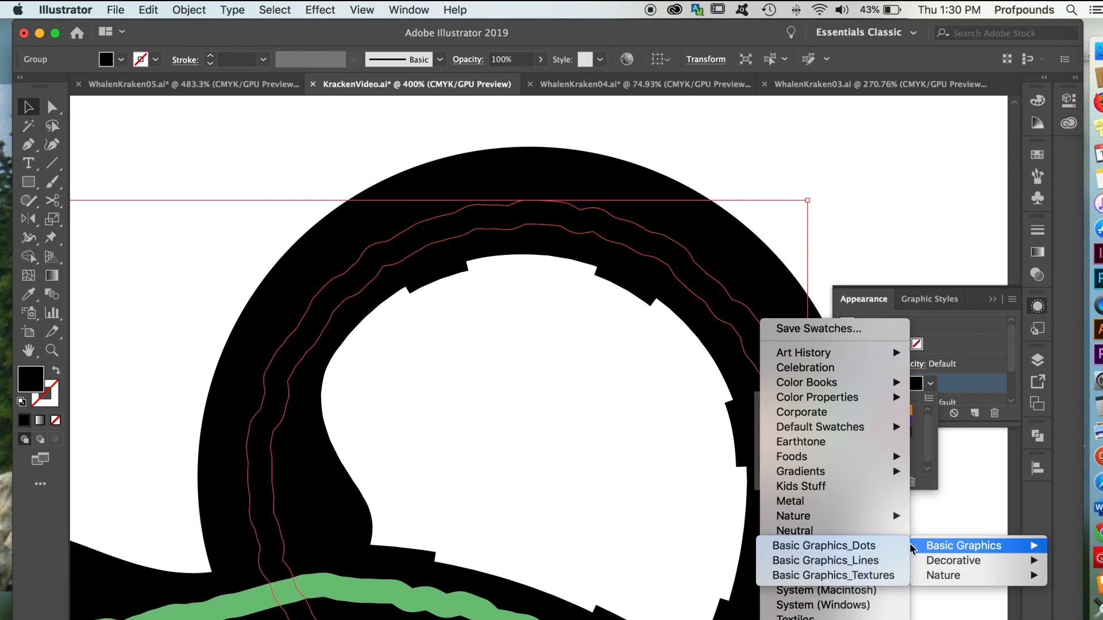
{"action": "left_click", "coordinate": [868, 581]}
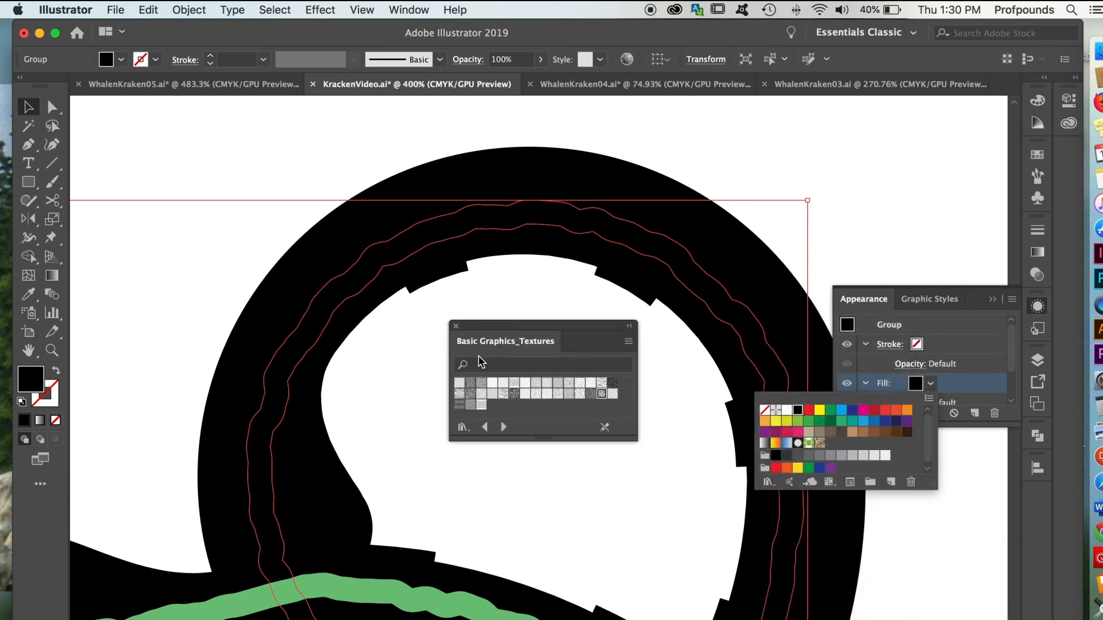
{"action": "left_click", "coordinate": [602, 395]}
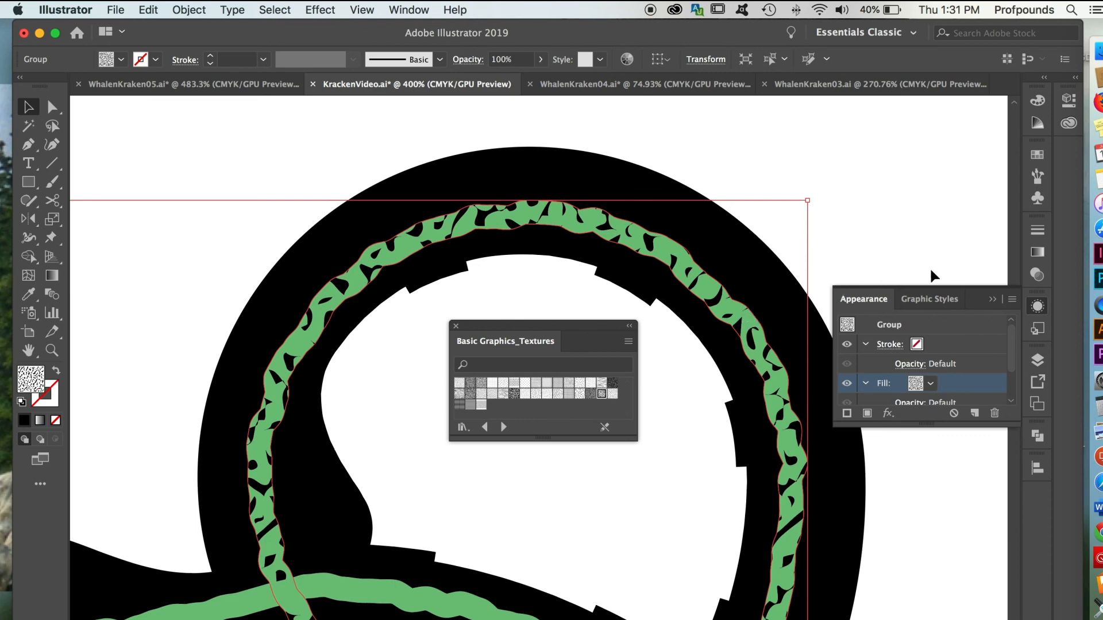
Lower the texture fill's opacity to 49% and set its blending mode to Multiply.
{"action": "left_click", "coordinate": [1037, 275]}
{"action": "left_click", "coordinate": [1006, 248]}
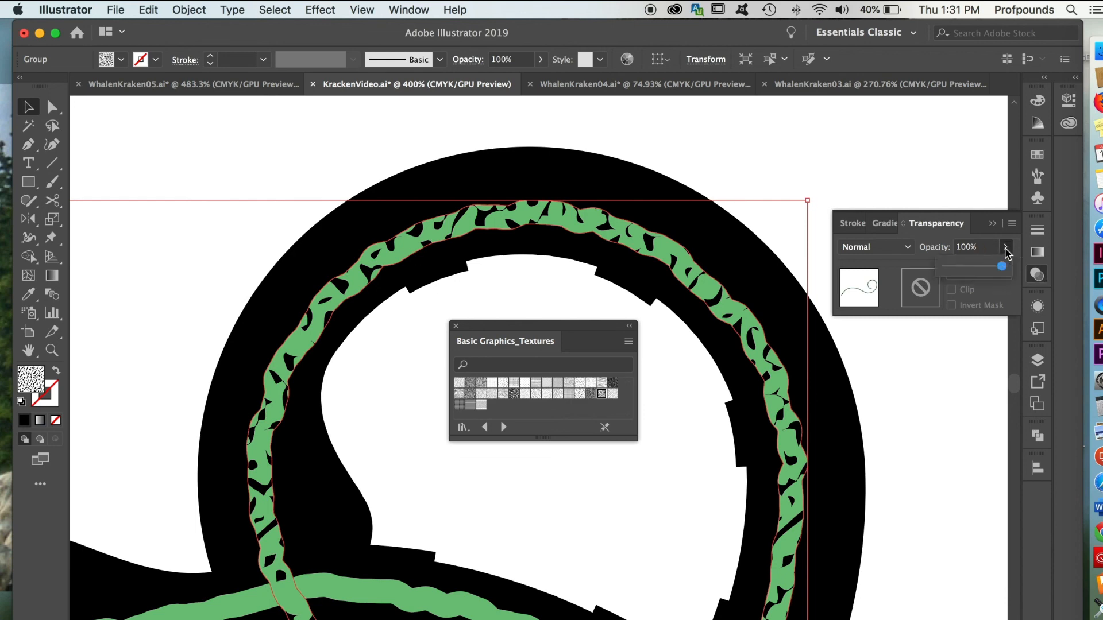
{"action": "left_click_drag", "start_coordinate": [1005, 268], "coordinate": [977, 273]}
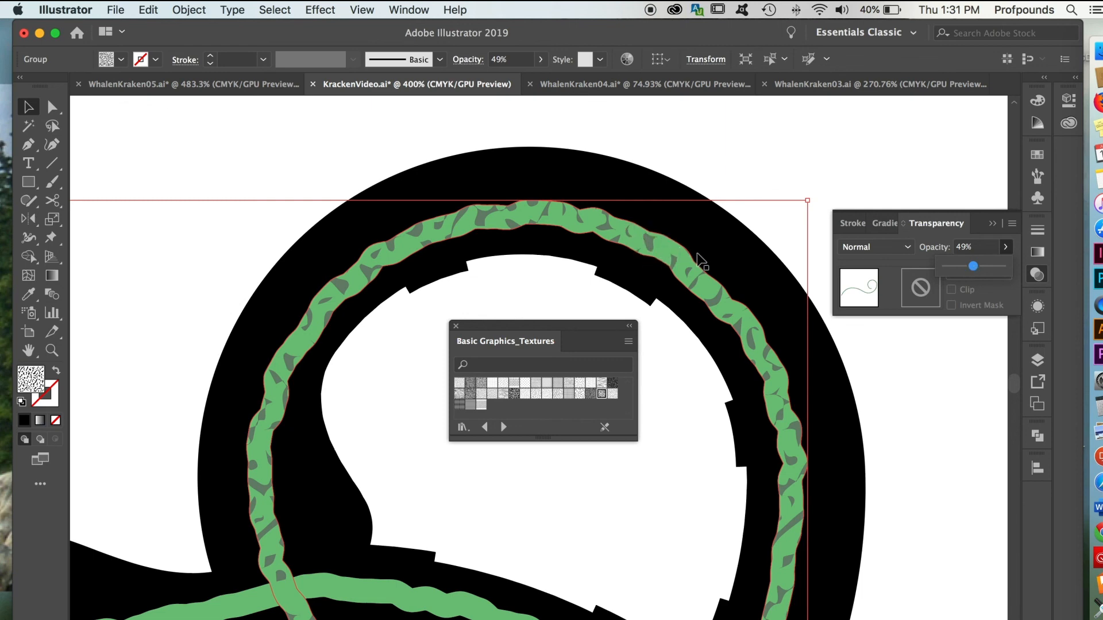
{"action": "left_click", "coordinate": [906, 253]}
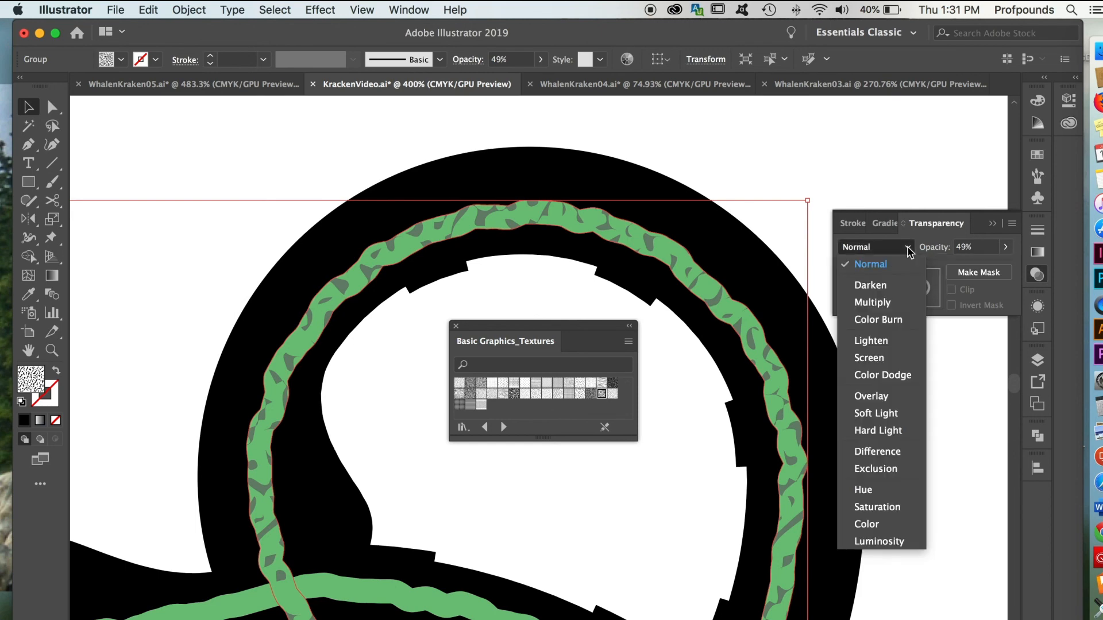
{"action": "left_click", "coordinate": [872, 303]}
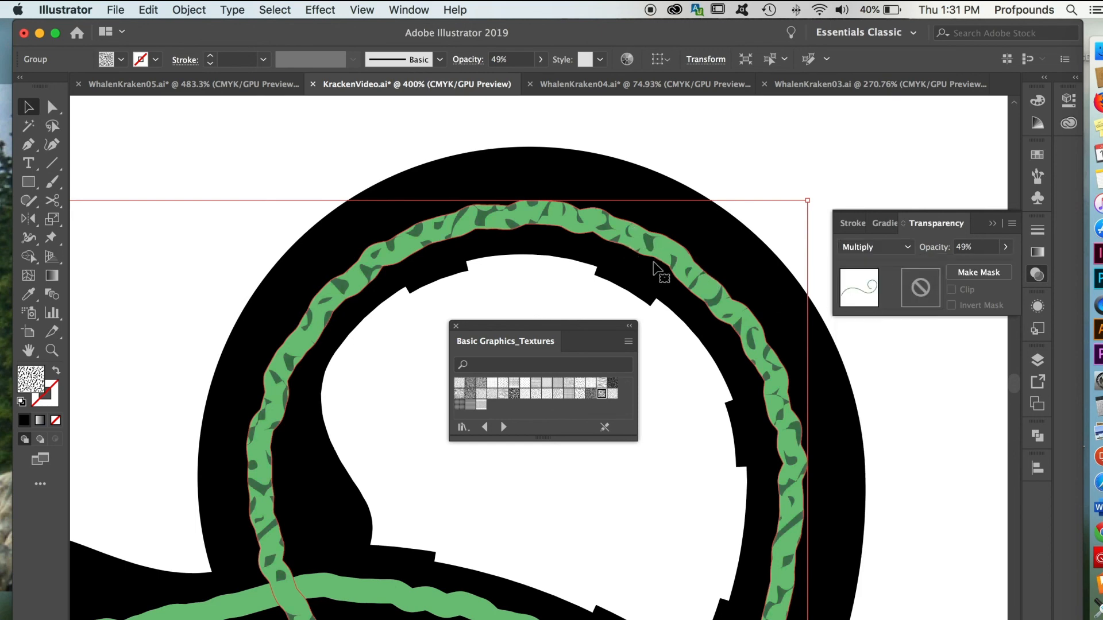
Compare the texture fill's Normal blending mode with Multiply up close, returning it to Multiply.
{"action": "scroll", "coordinate": [647, 221], "scroll_direction": "up", "scroll_amount": 5}
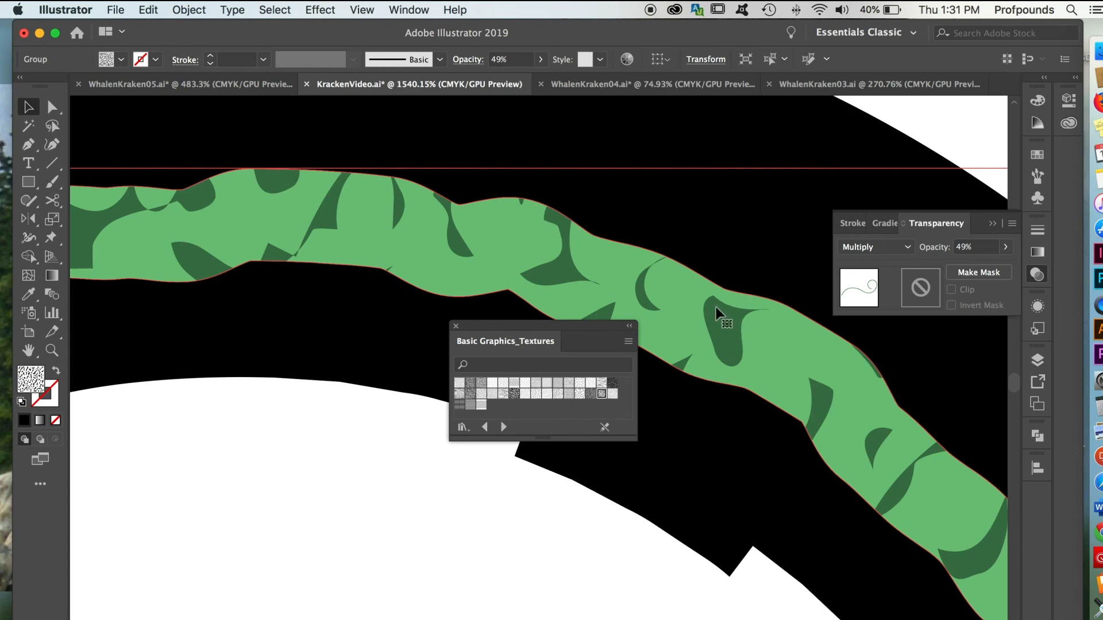
{"action": "left_click", "coordinate": [909, 253]}
{"action": "left_click", "coordinate": [878, 267]}
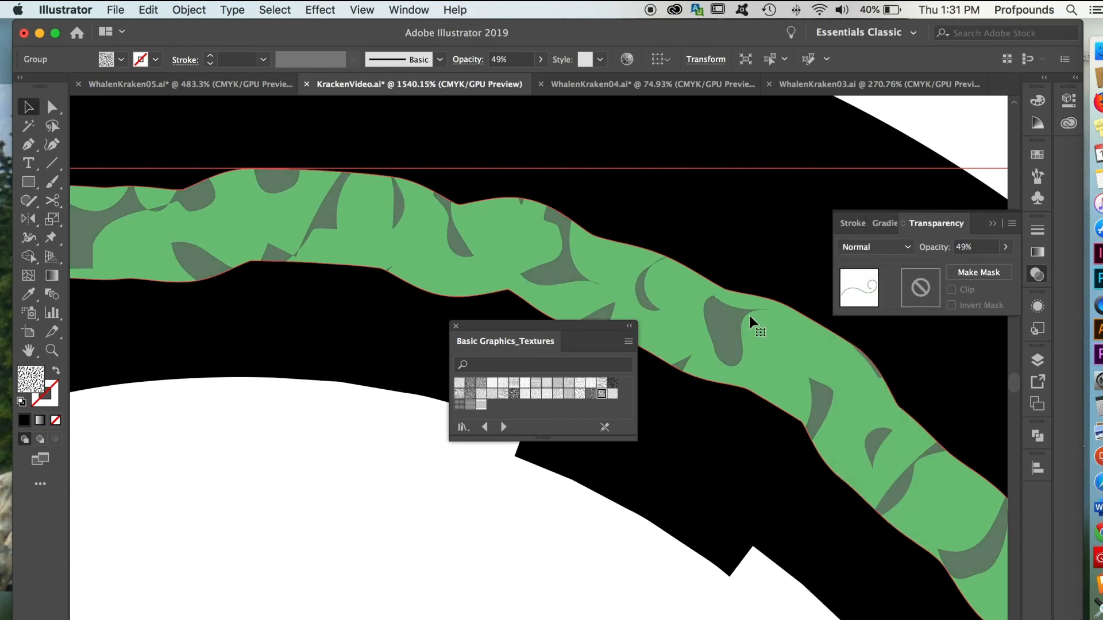
{"action": "left_click", "coordinate": [909, 248]}
{"action": "left_click", "coordinate": [868, 283]}
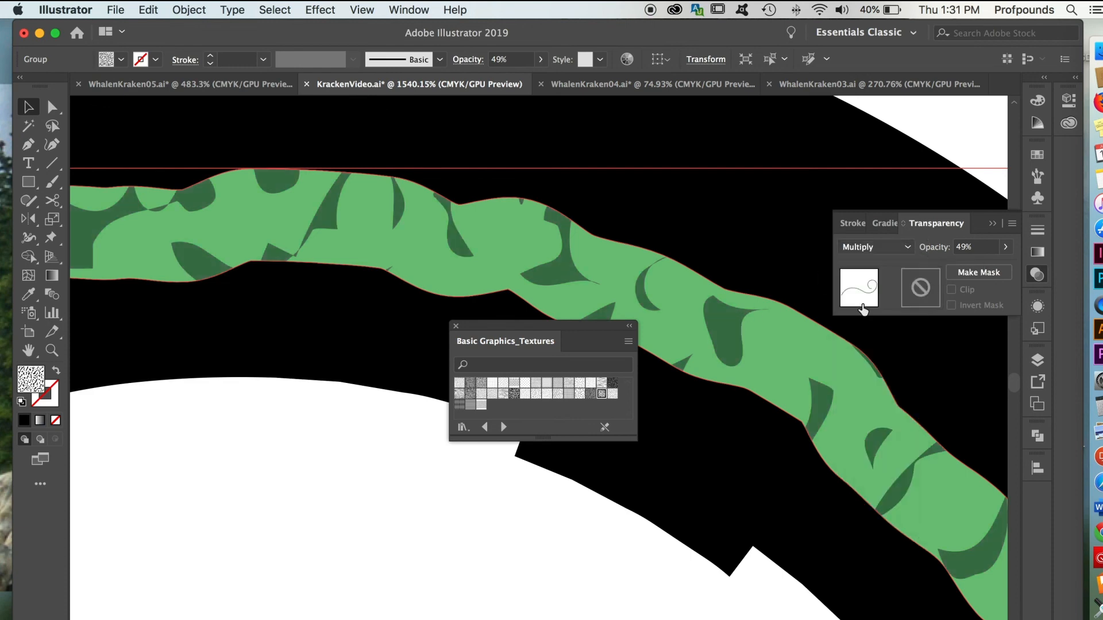